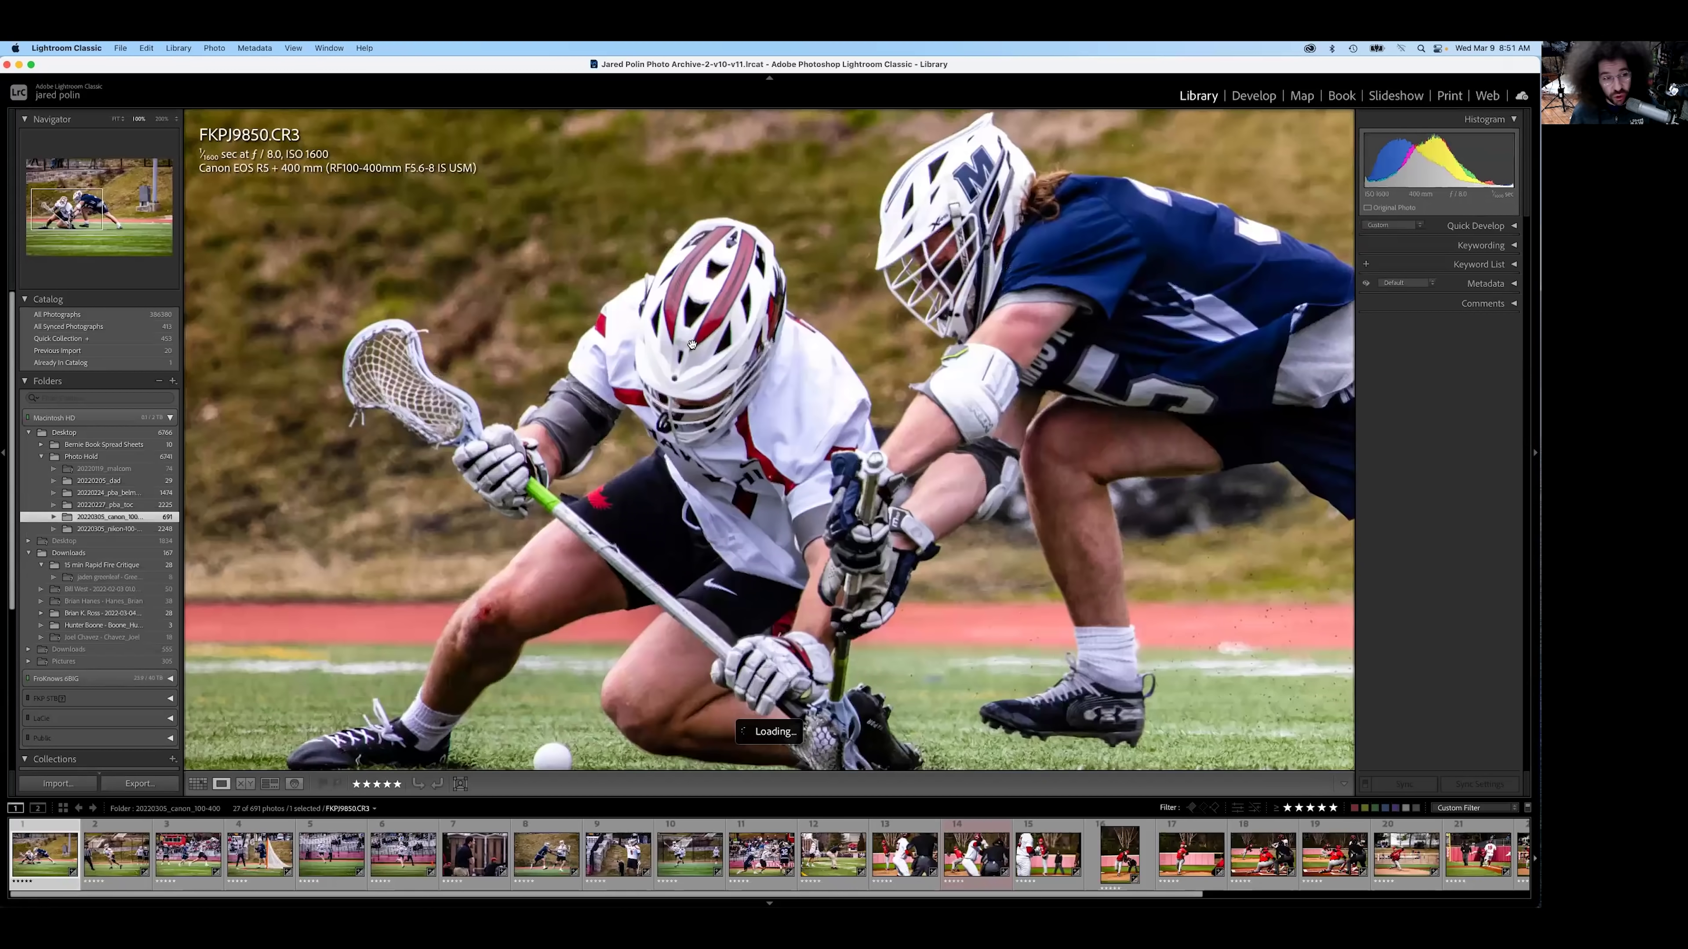
Step: Review the first lacrosse photos, centring player 14 in a 100% view
{"action": "left_click", "coordinate": [319, 166]}
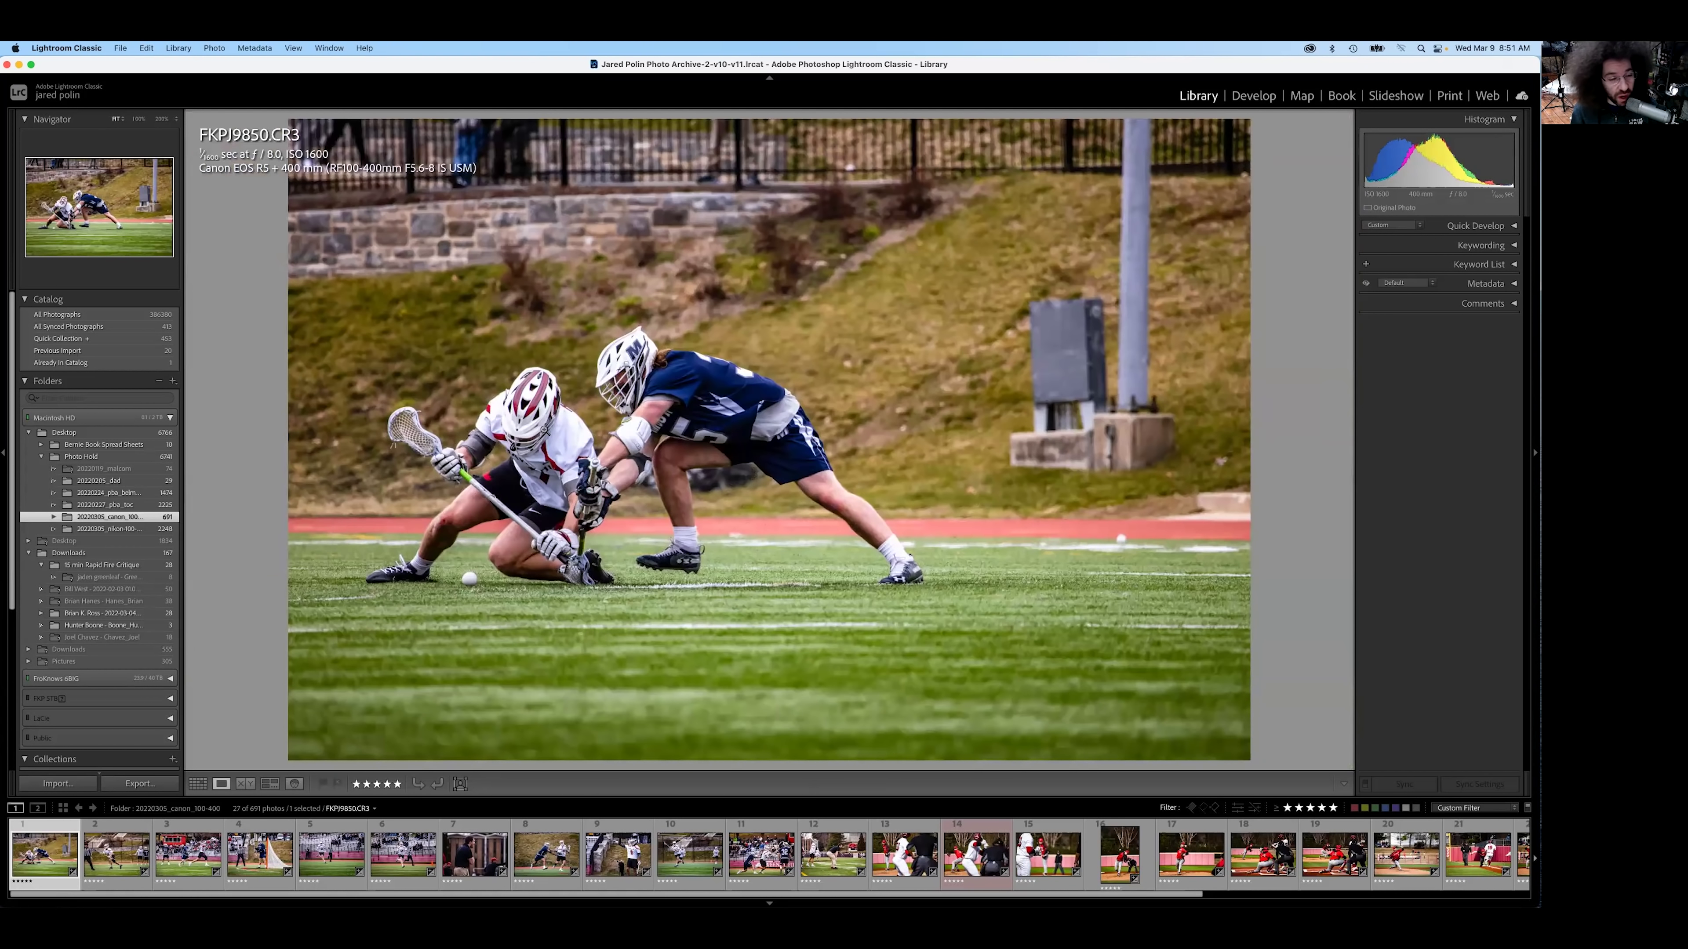
{"action": "key", "text": "Right"}
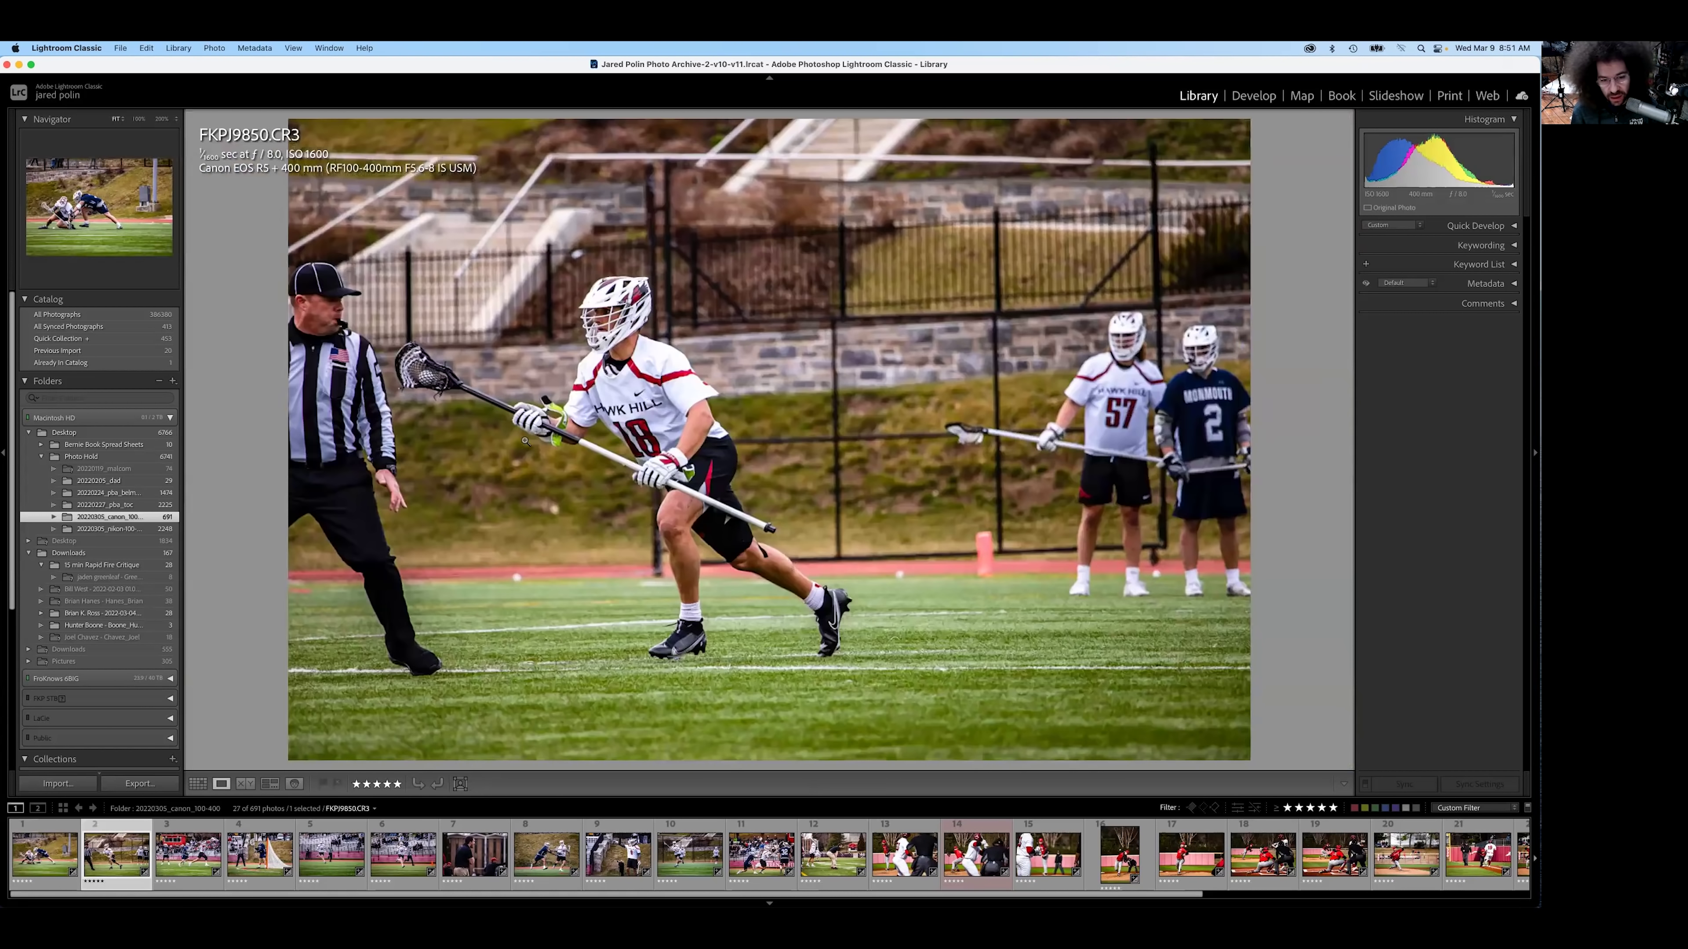
{"action": "left_click", "coordinate": [563, 377]}
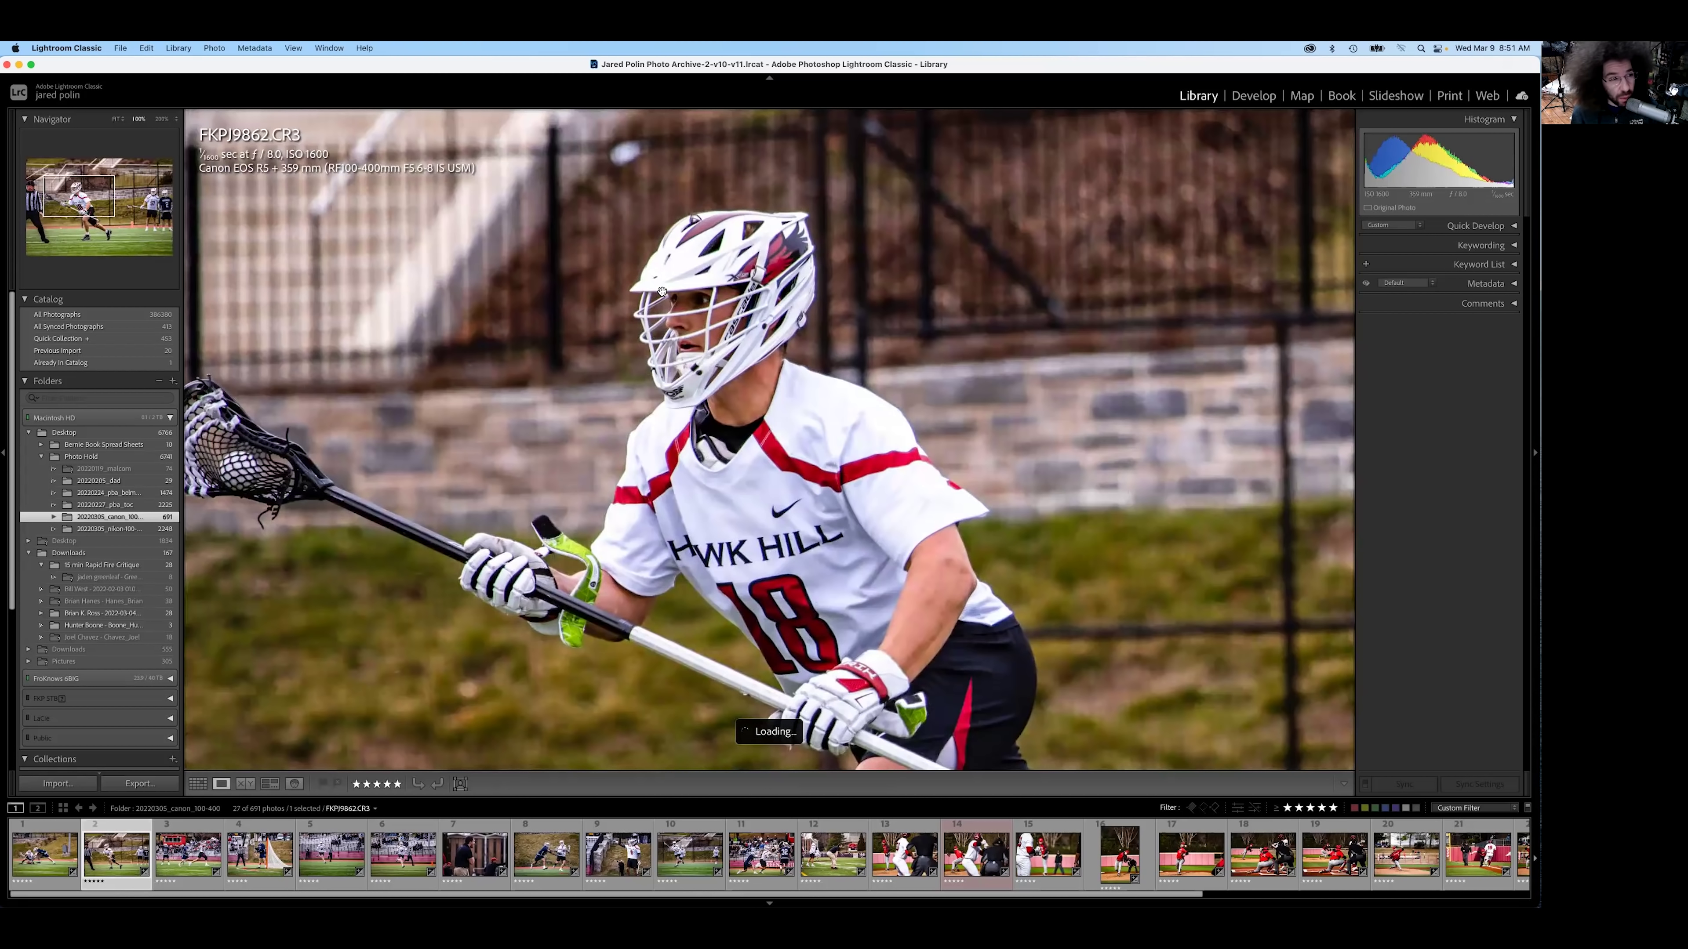
{"action": "key", "text": "Right"}
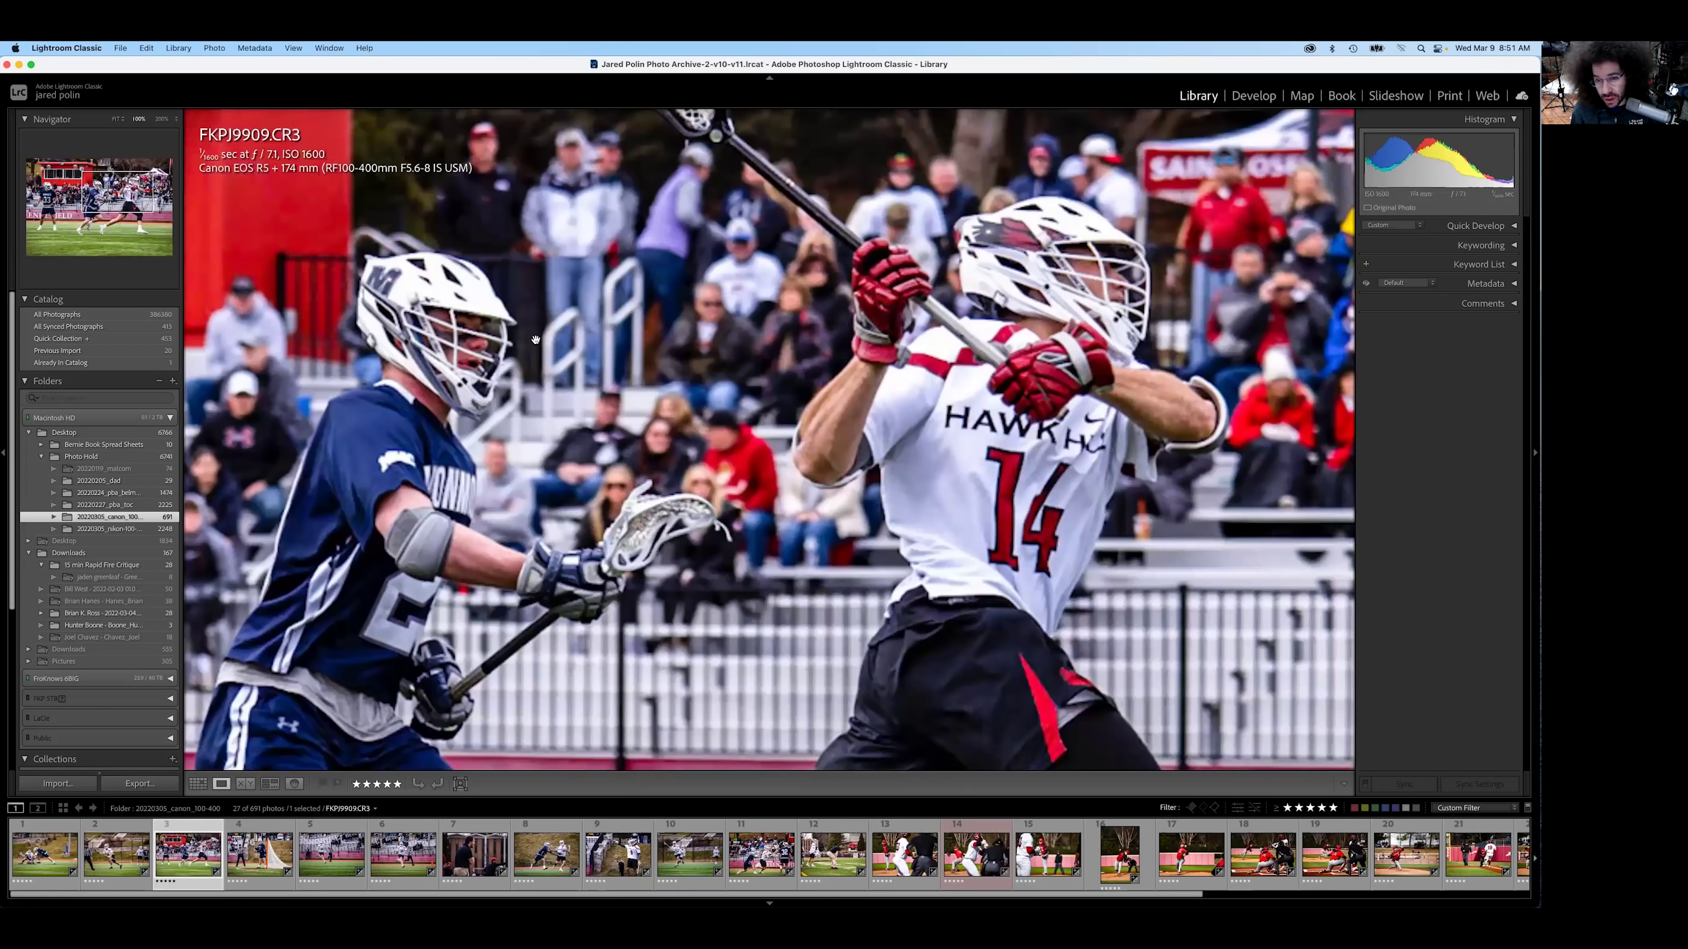
{"action": "left_click_drag", "start_coordinate": [1089, 318], "coordinate": [778, 331]}
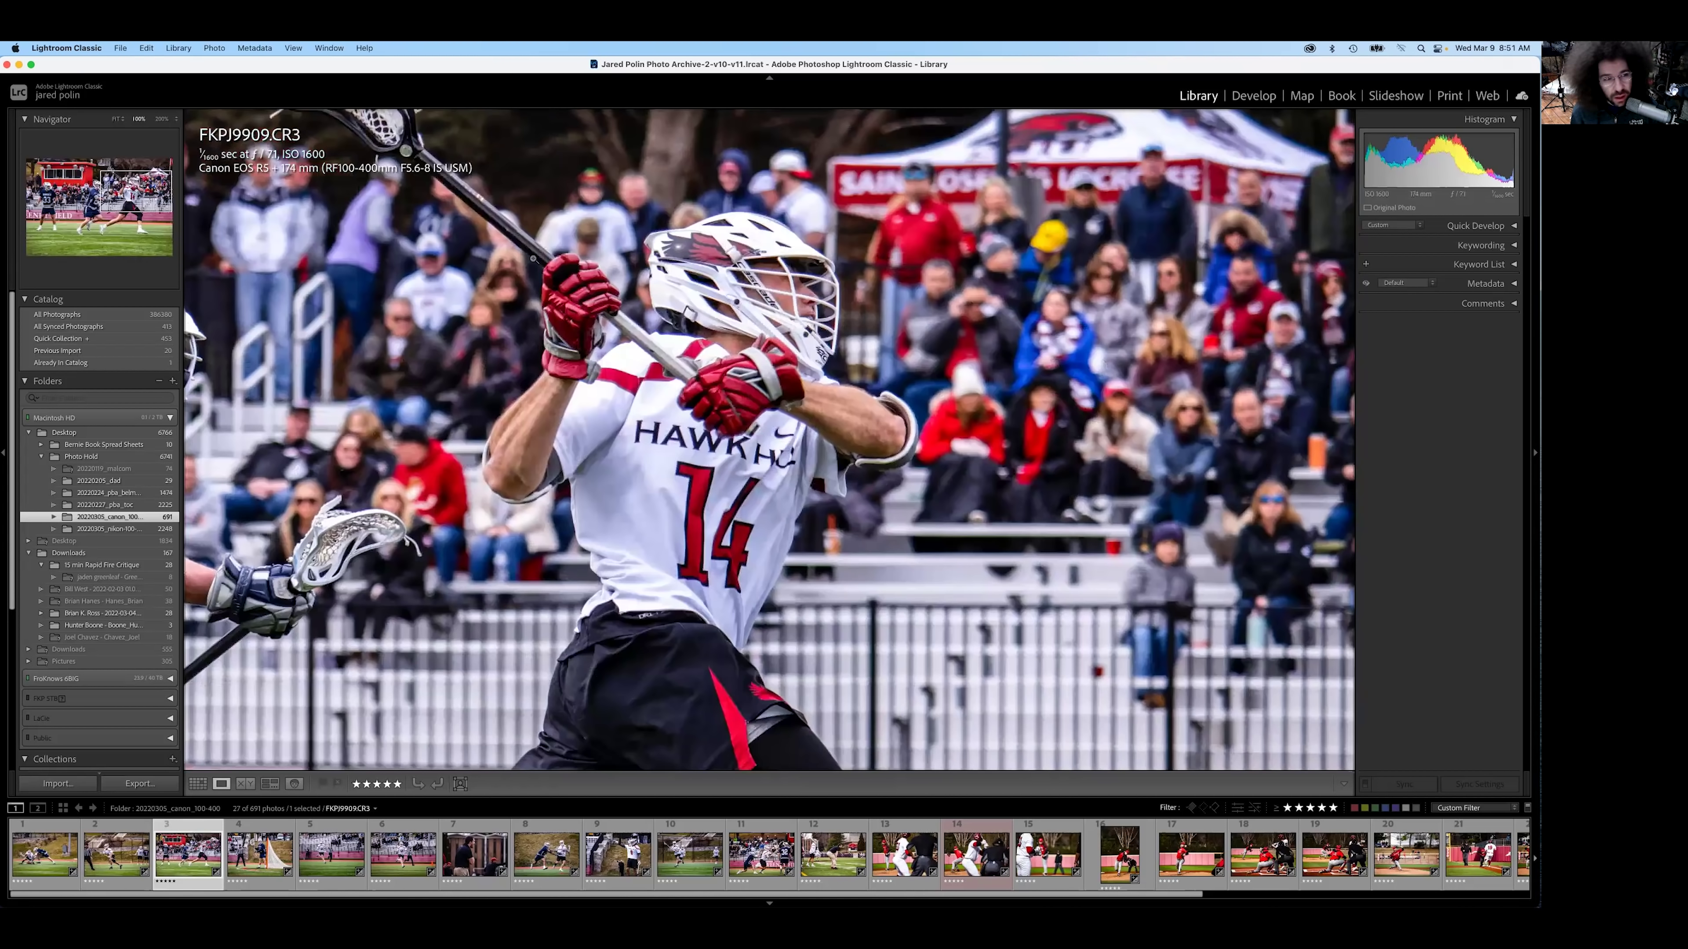
{"action": "left_click", "coordinate": [517, 287]}
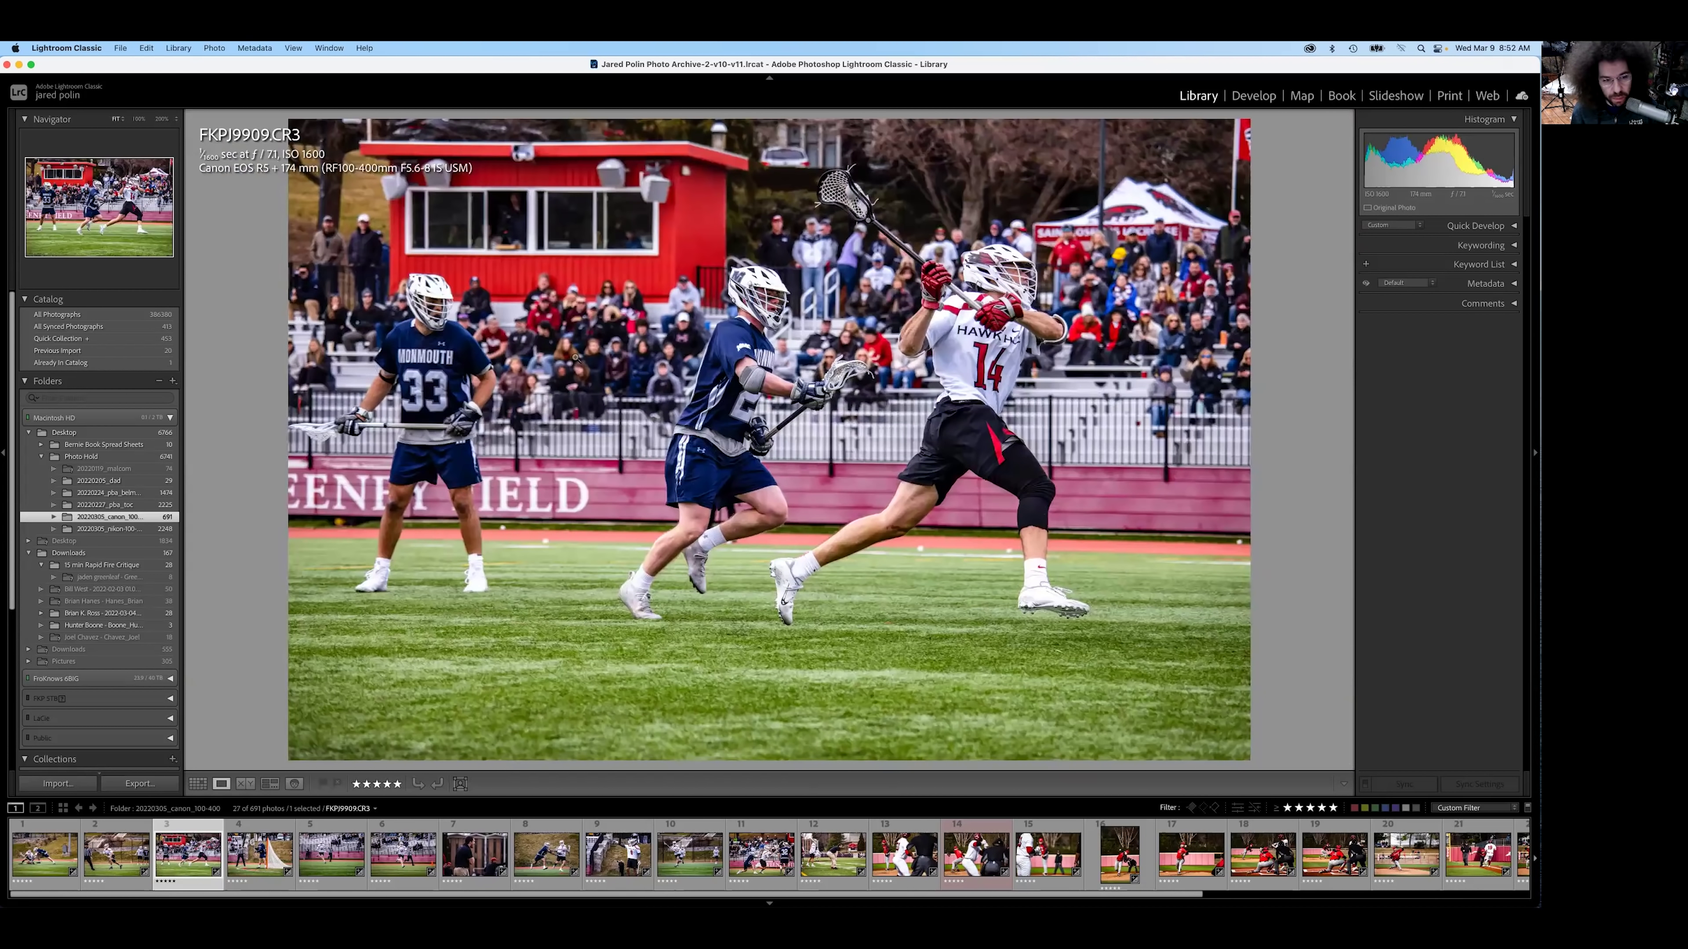
Step: Check the goalie's face at 100% and step through the Hawk Hill player photos
{"action": "key", "text": "Right"}
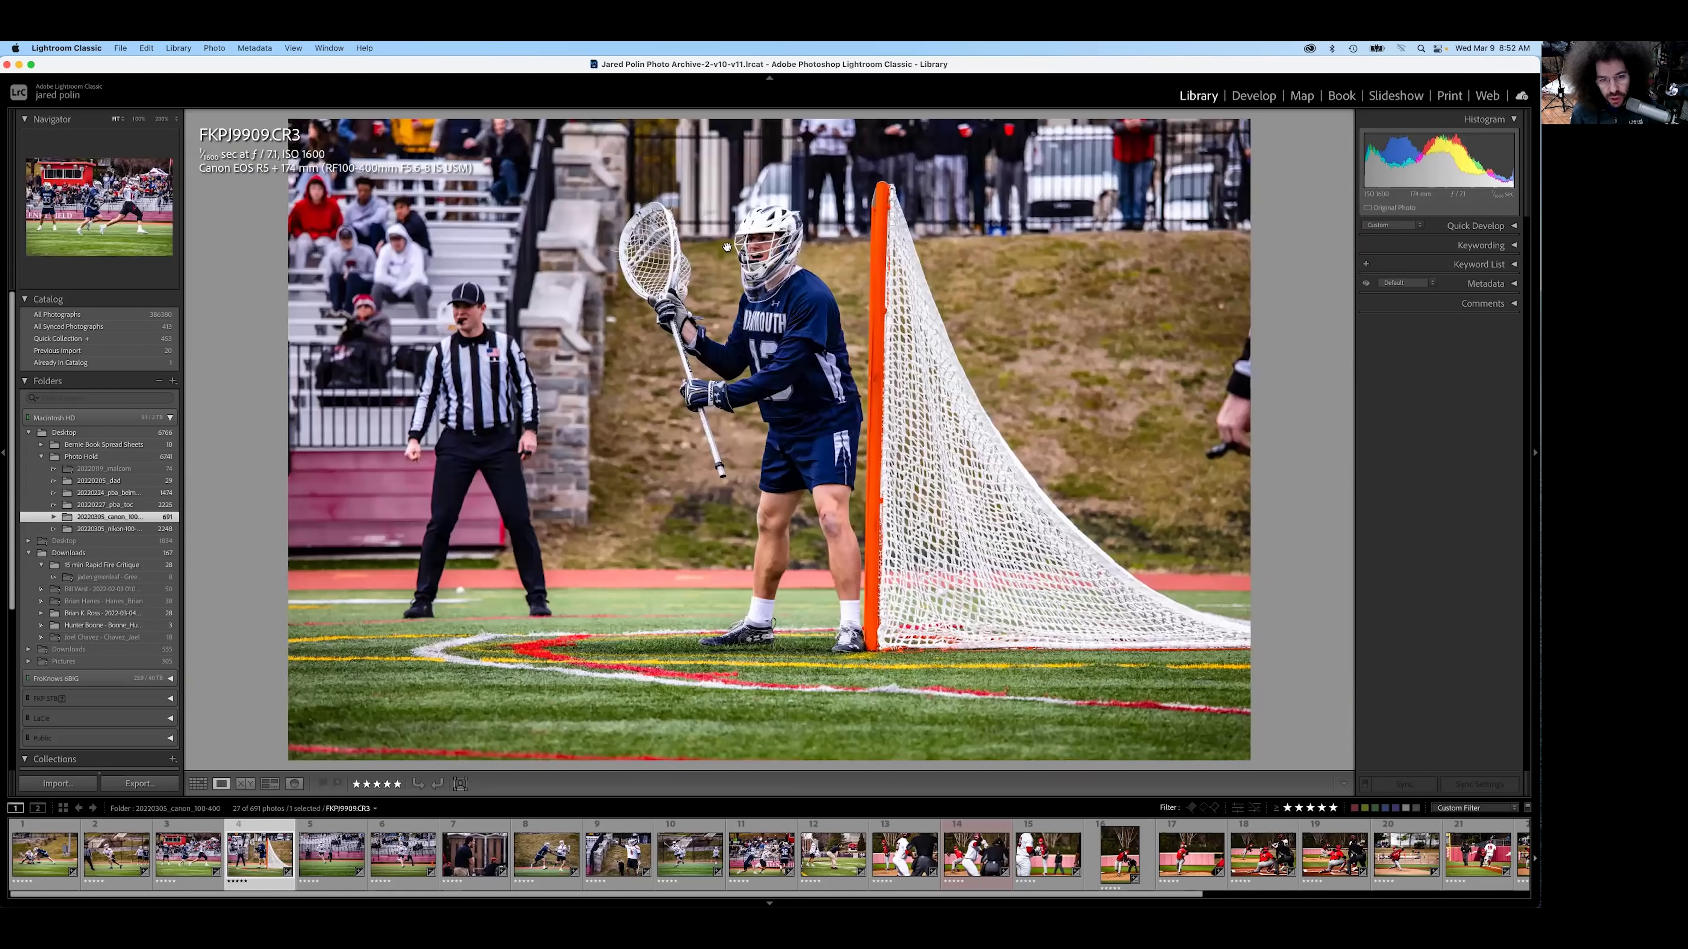
{"action": "left_click", "coordinate": [676, 338]}
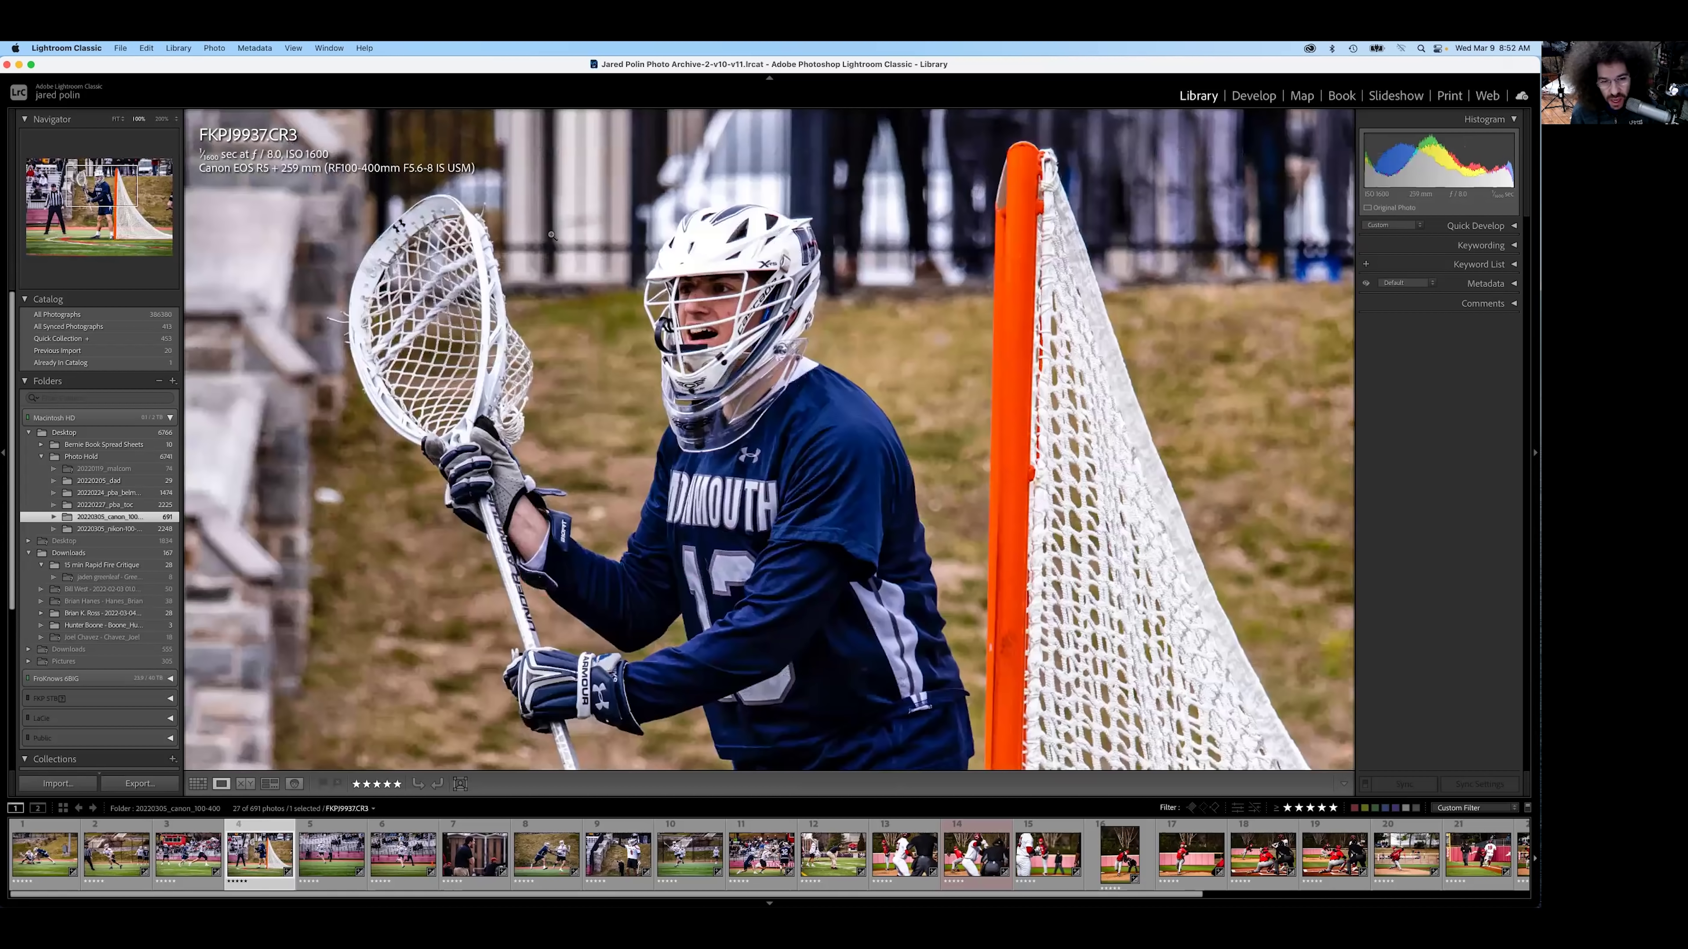
{"action": "key", "text": "Right"}
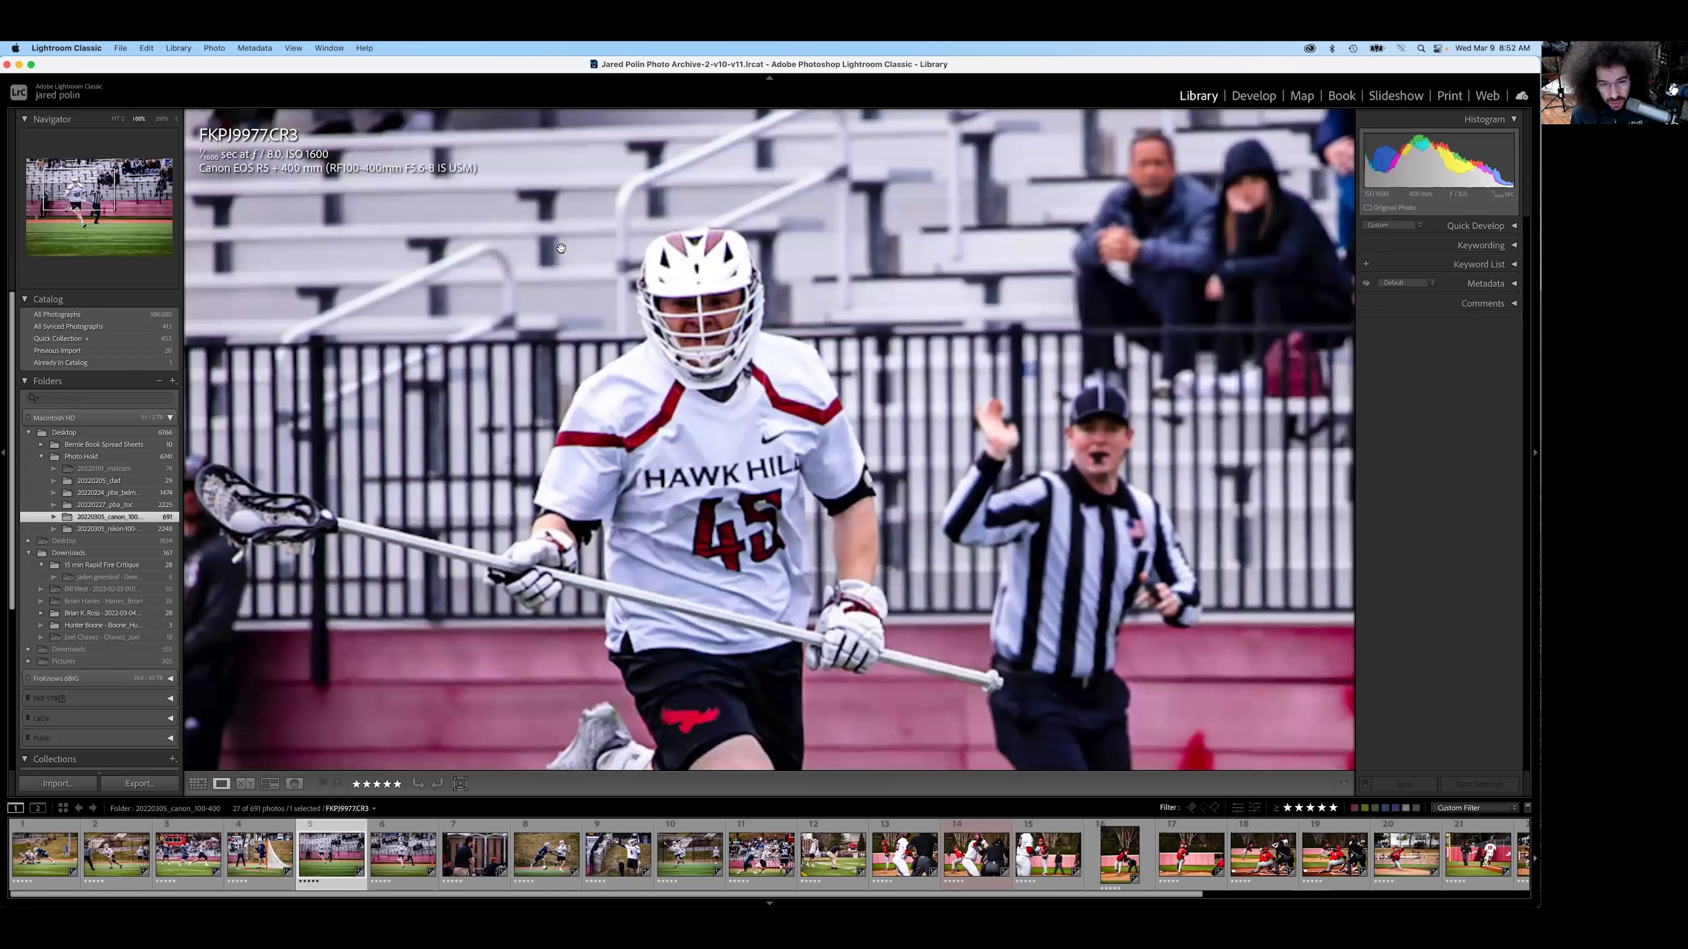
{"action": "key", "text": "Right"}
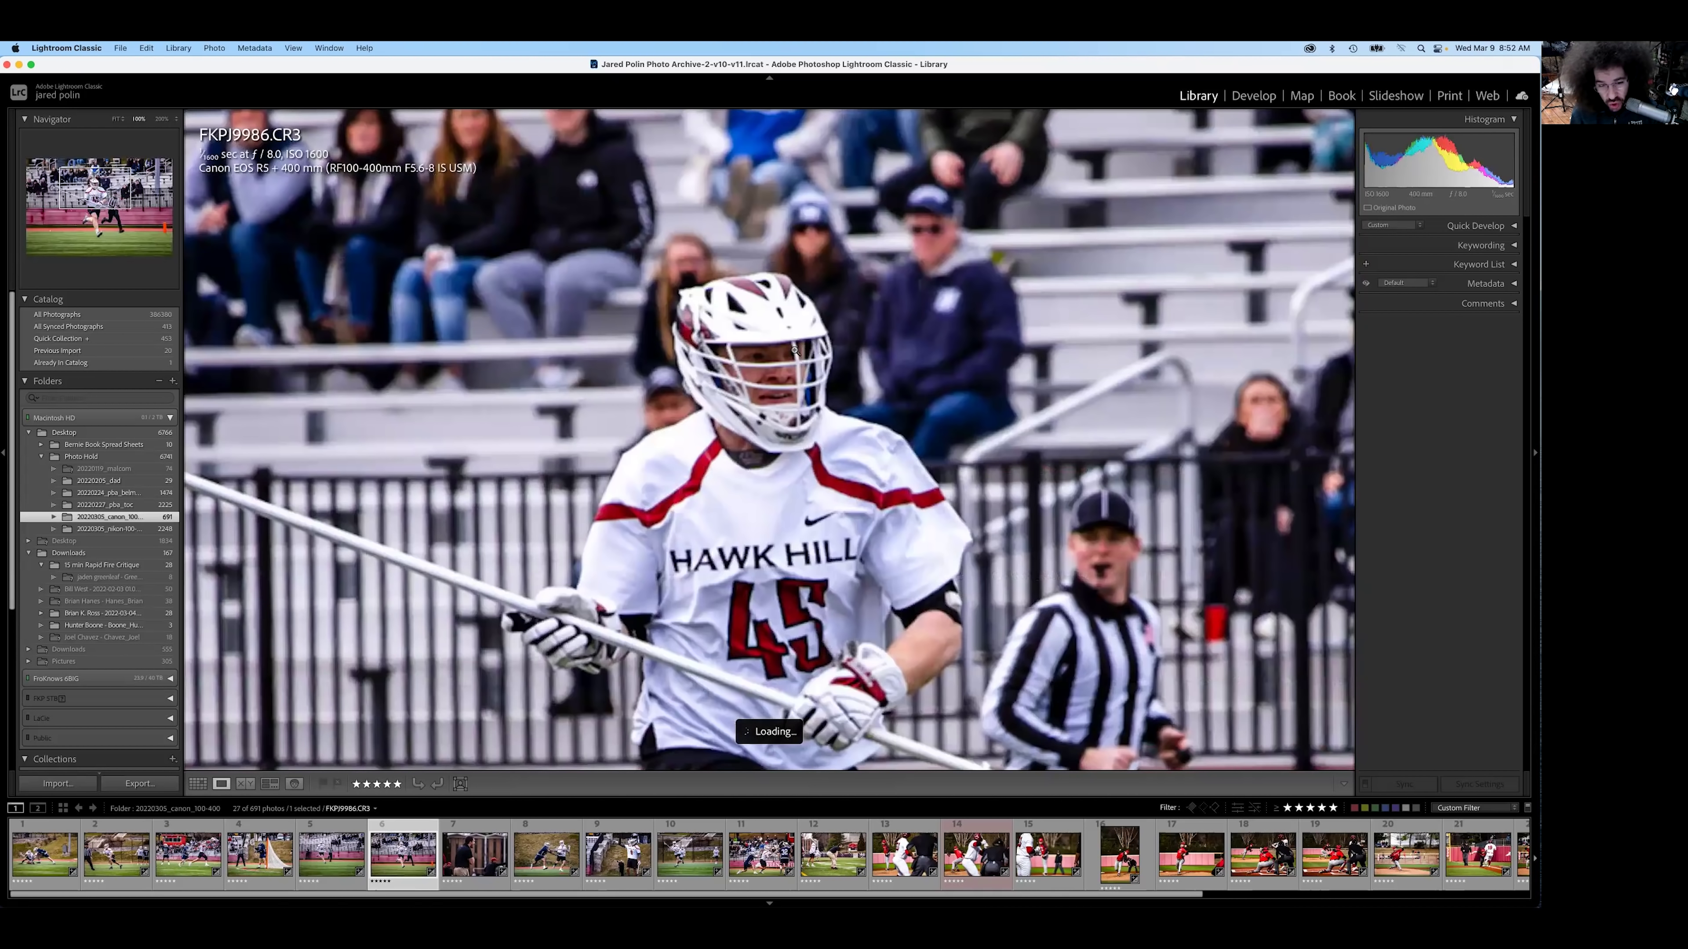
{"action": "left_click", "coordinate": [795, 350]}
Step: Inspect the players' helmets at 100%, then open surf photo 1J4A1399.jpg from Previous Import in Develop
{"action": "key", "text": "Right"}
{"action": "key", "text": "Right"}
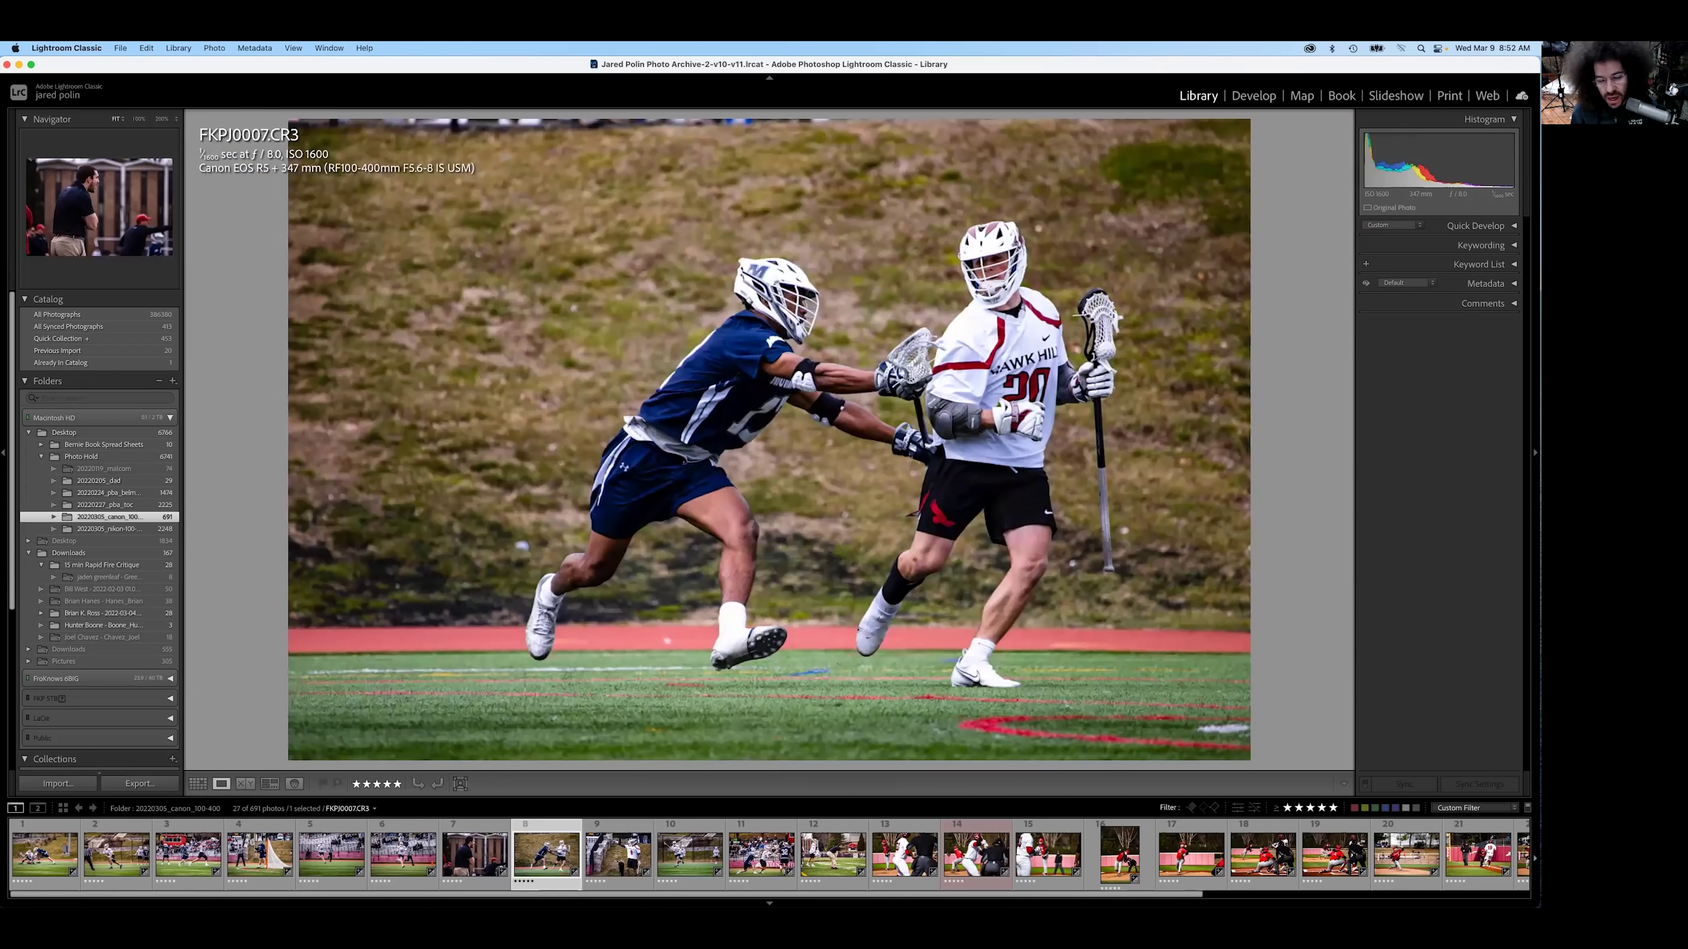
{"action": "key", "text": "Left"}
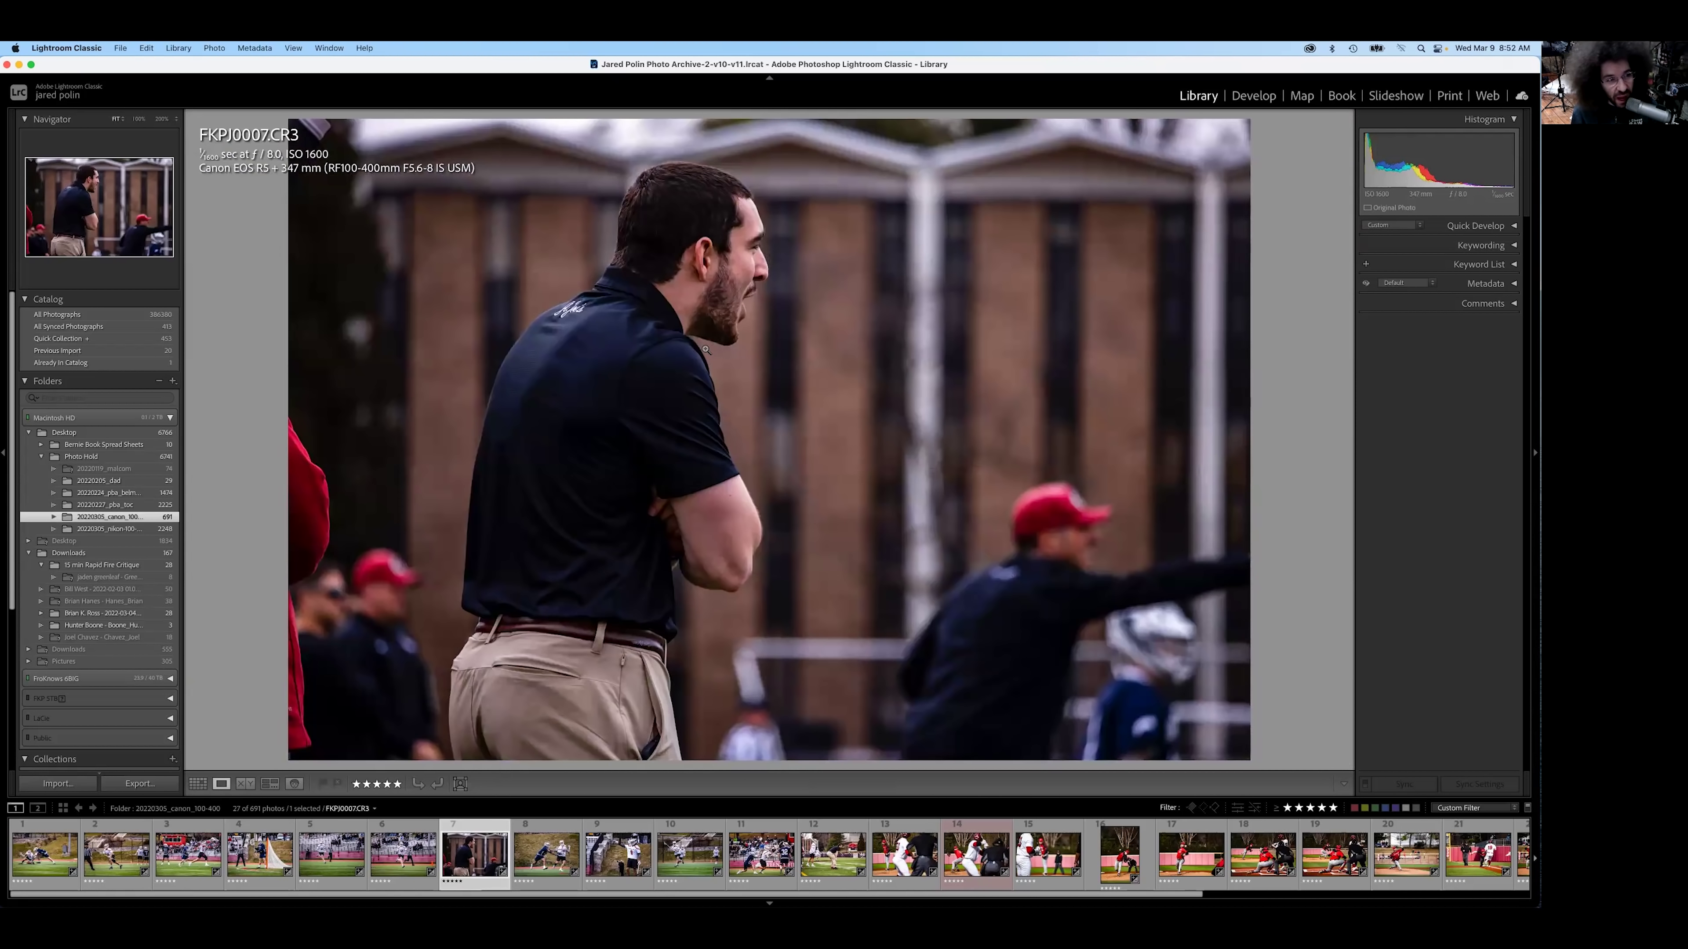
{"action": "key", "text": "Right"}
{"action": "key", "text": "Right"}
{"action": "key", "text": "Right"}
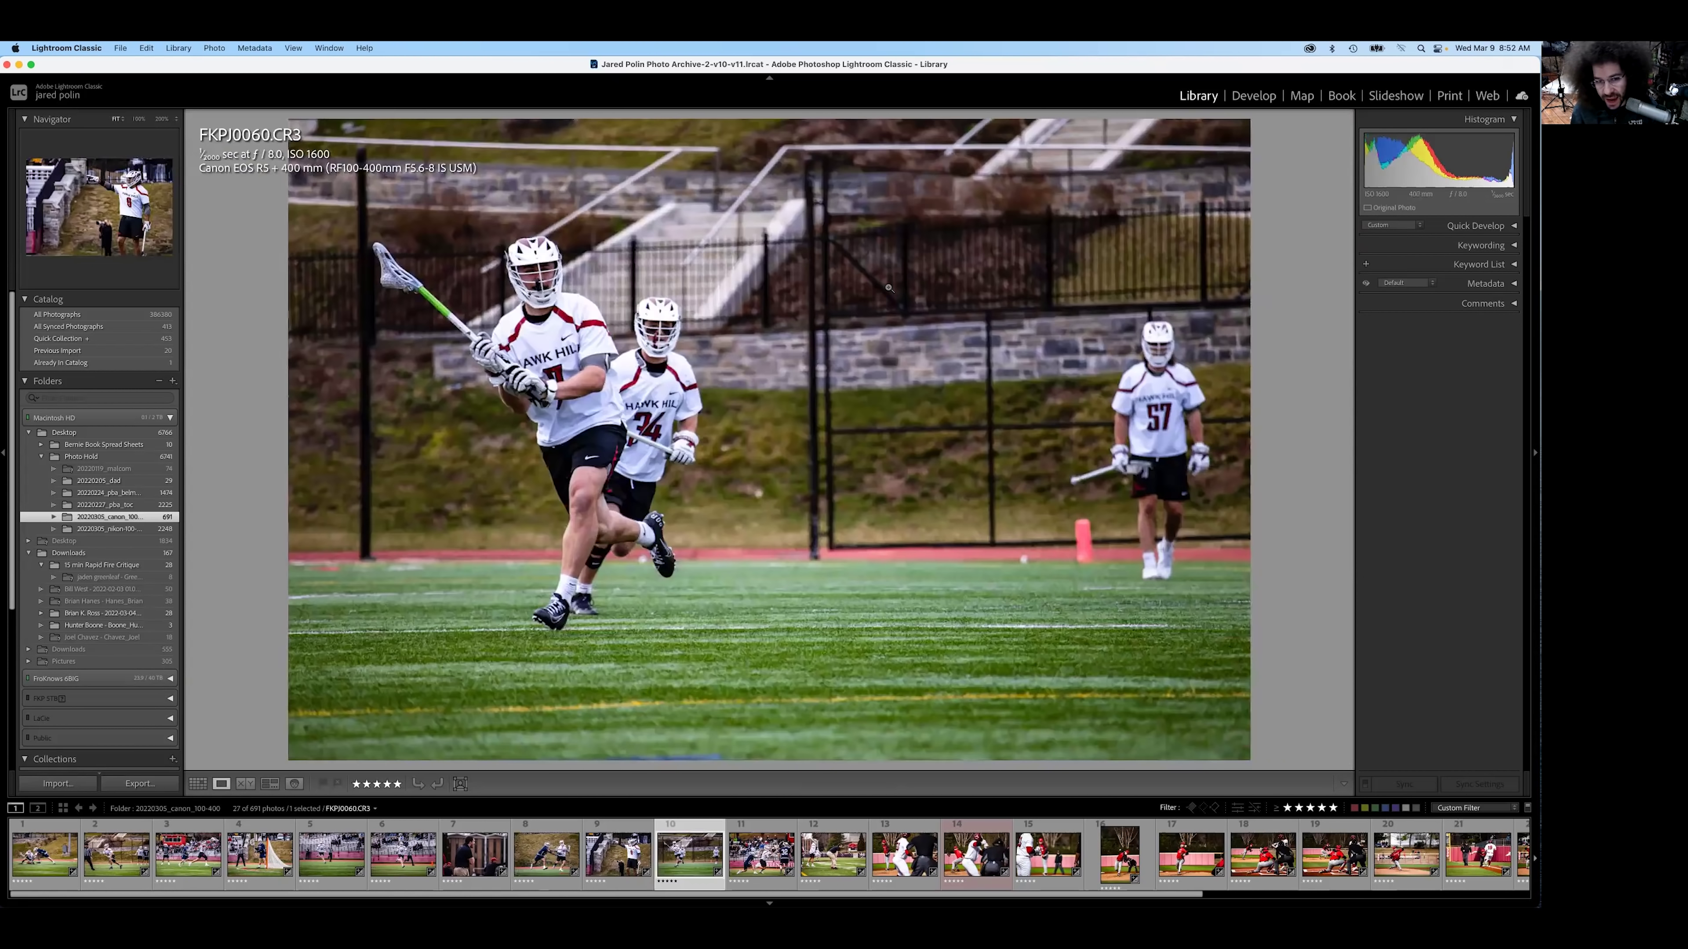
{"action": "left_click", "coordinate": [459, 224]}
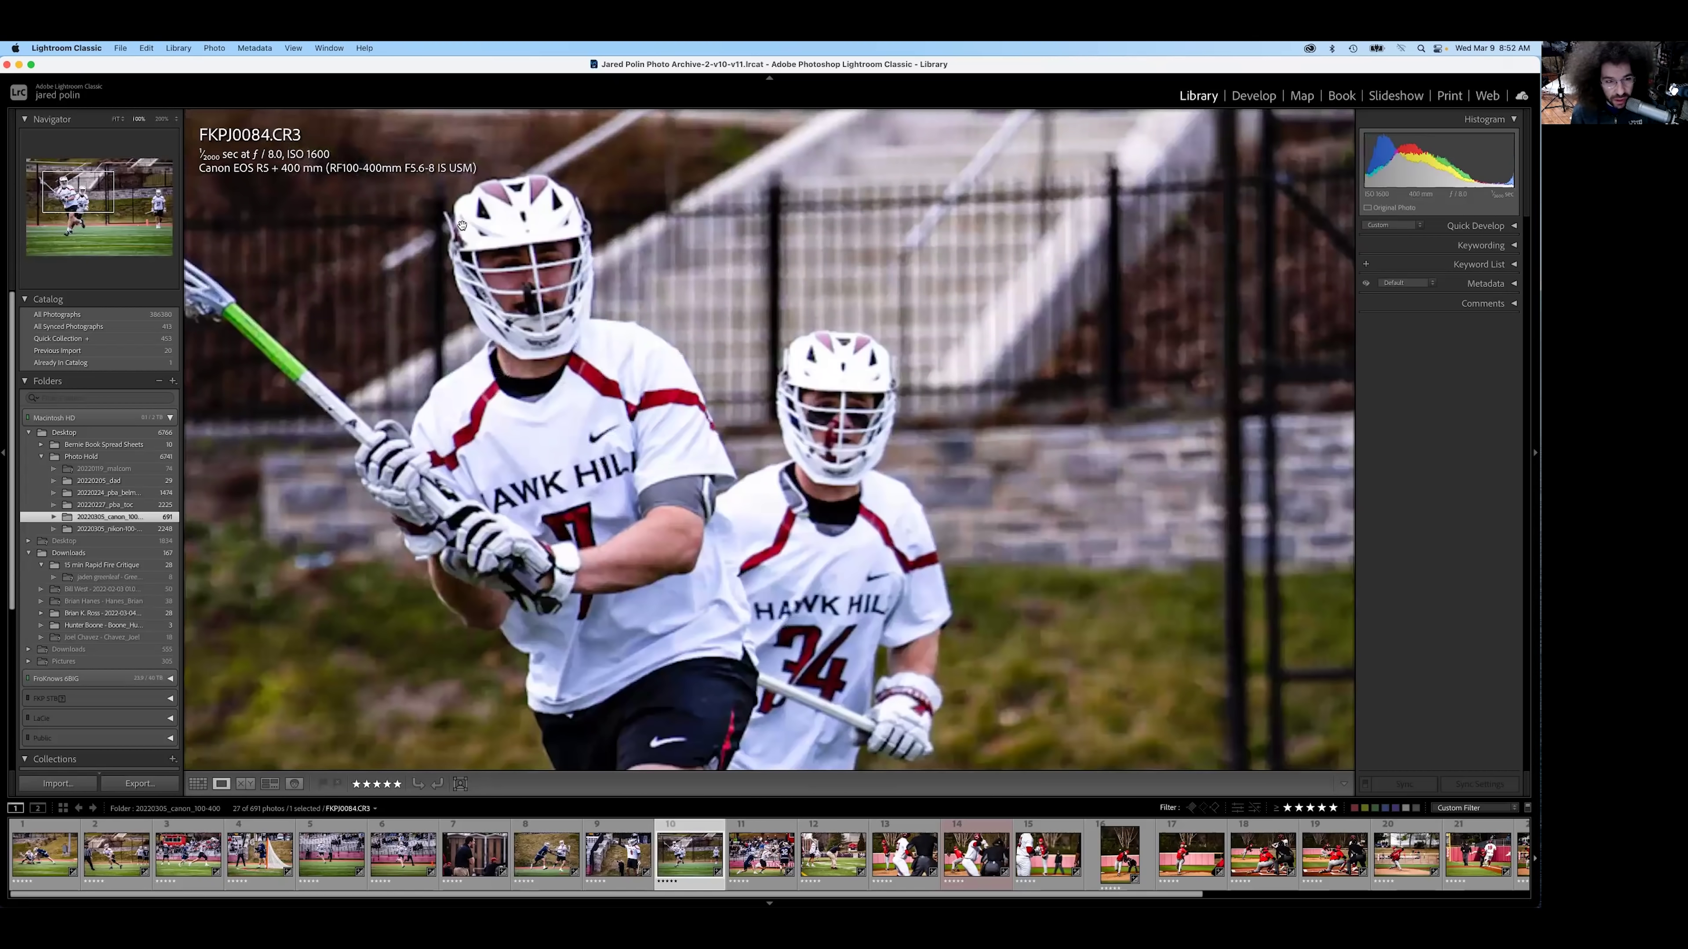
{"action": "left_click", "coordinate": [462, 224]}
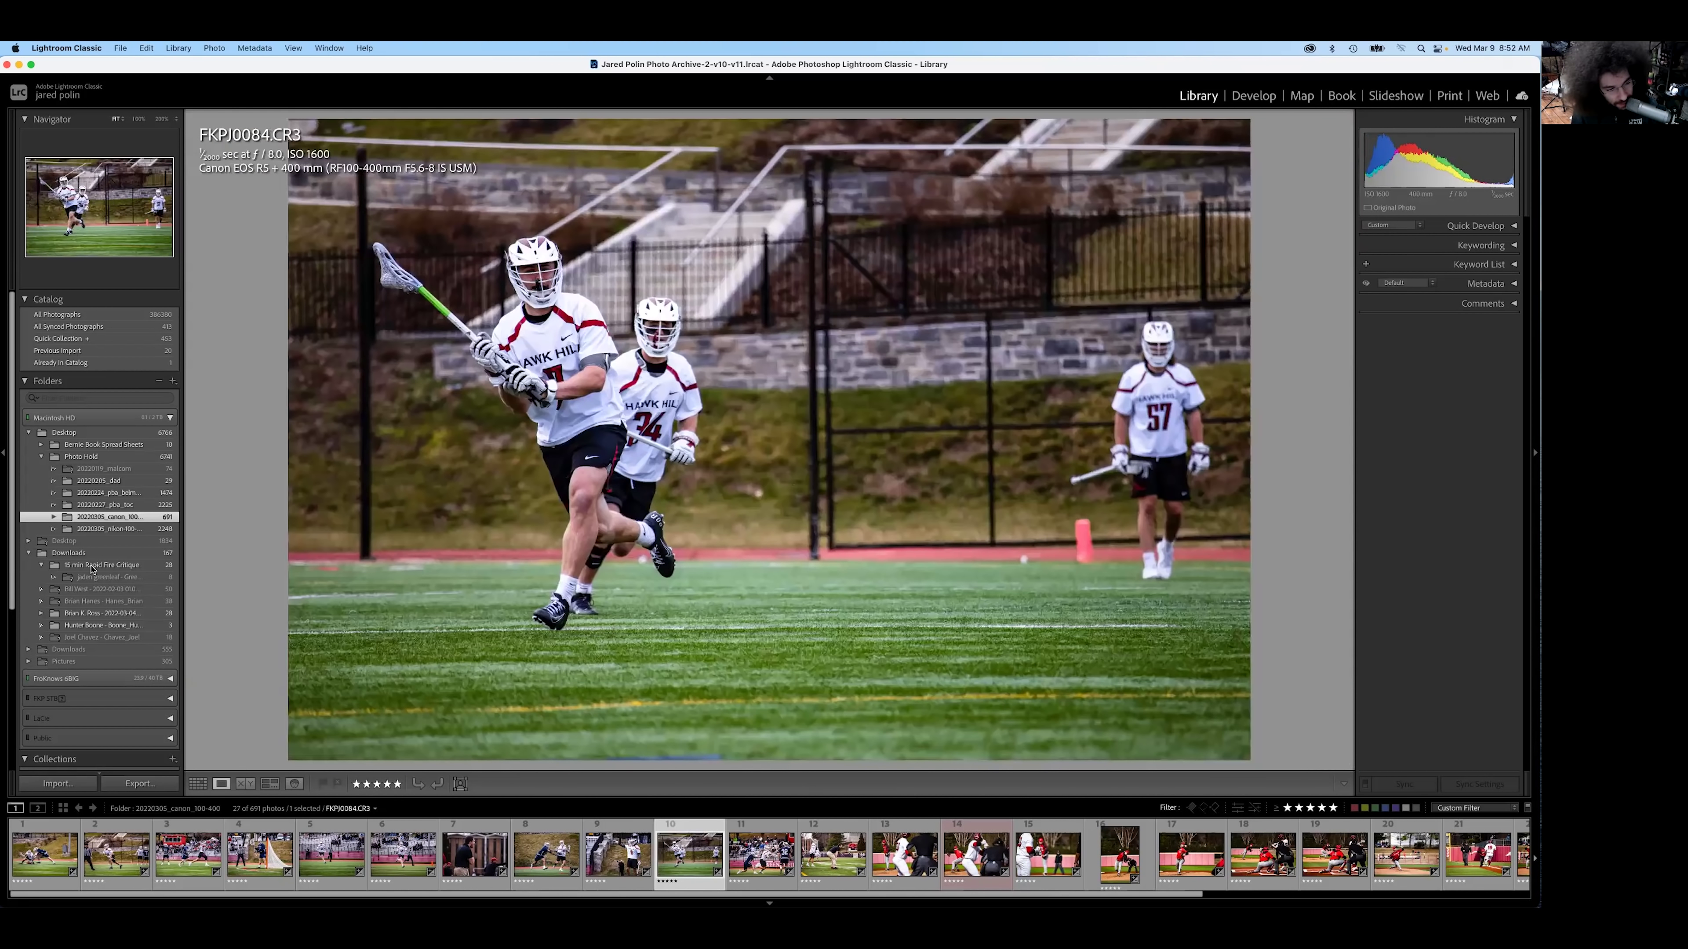
{"action": "left_click", "coordinate": [58, 350]}
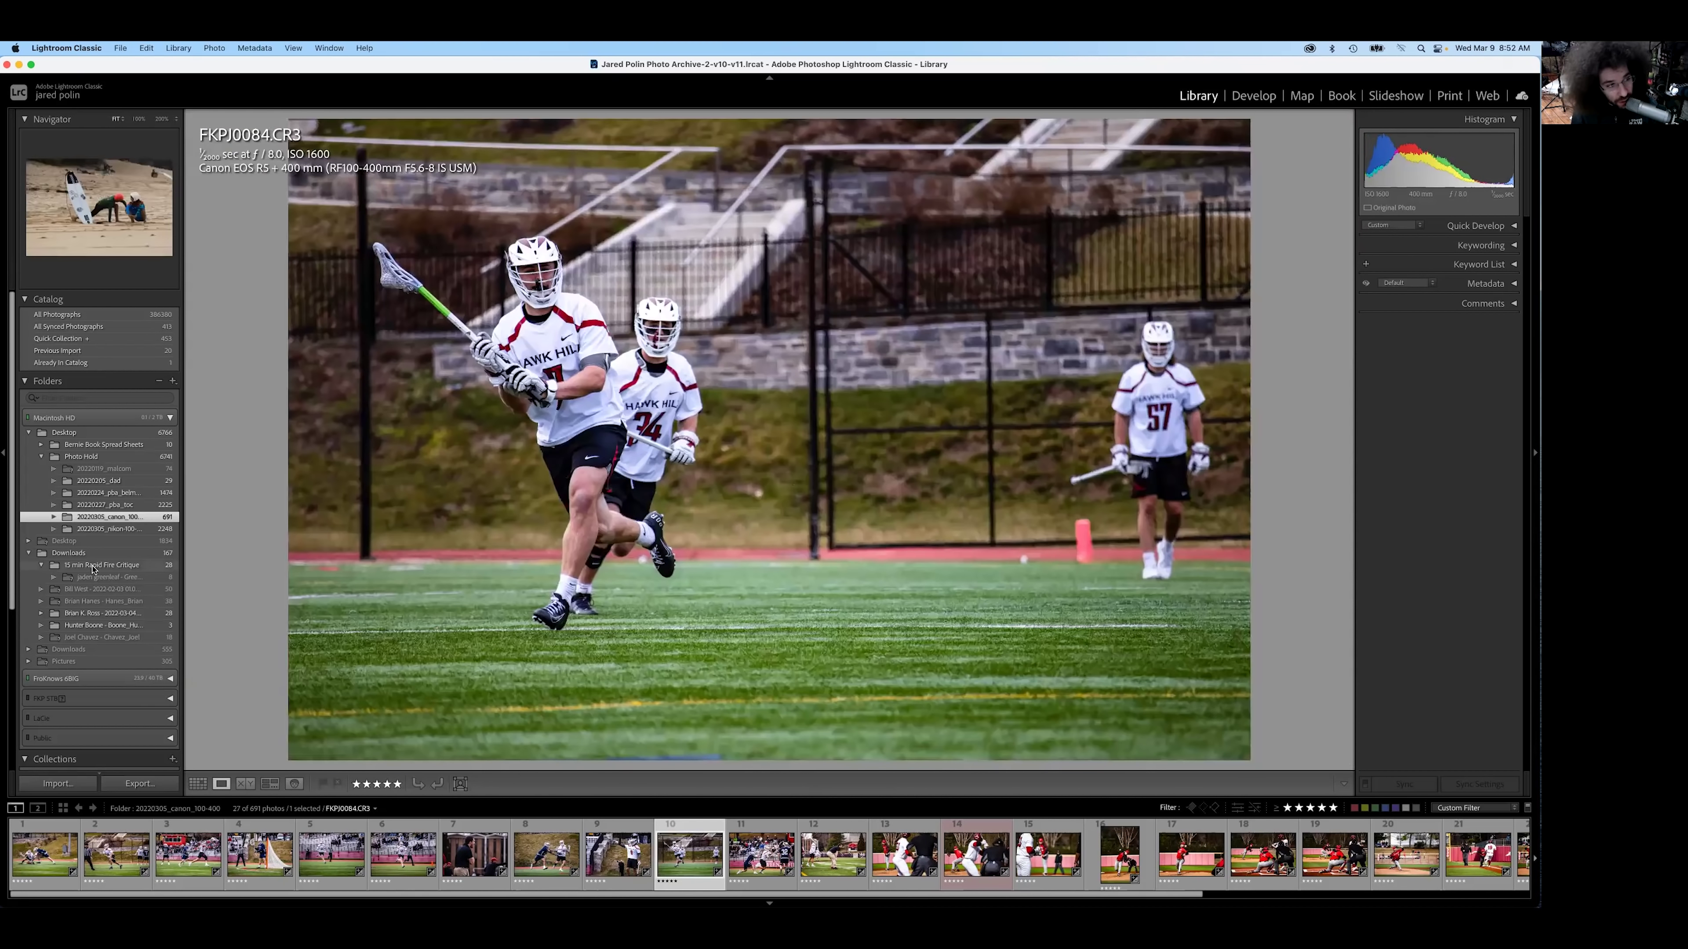
{"action": "key", "text": "d"}
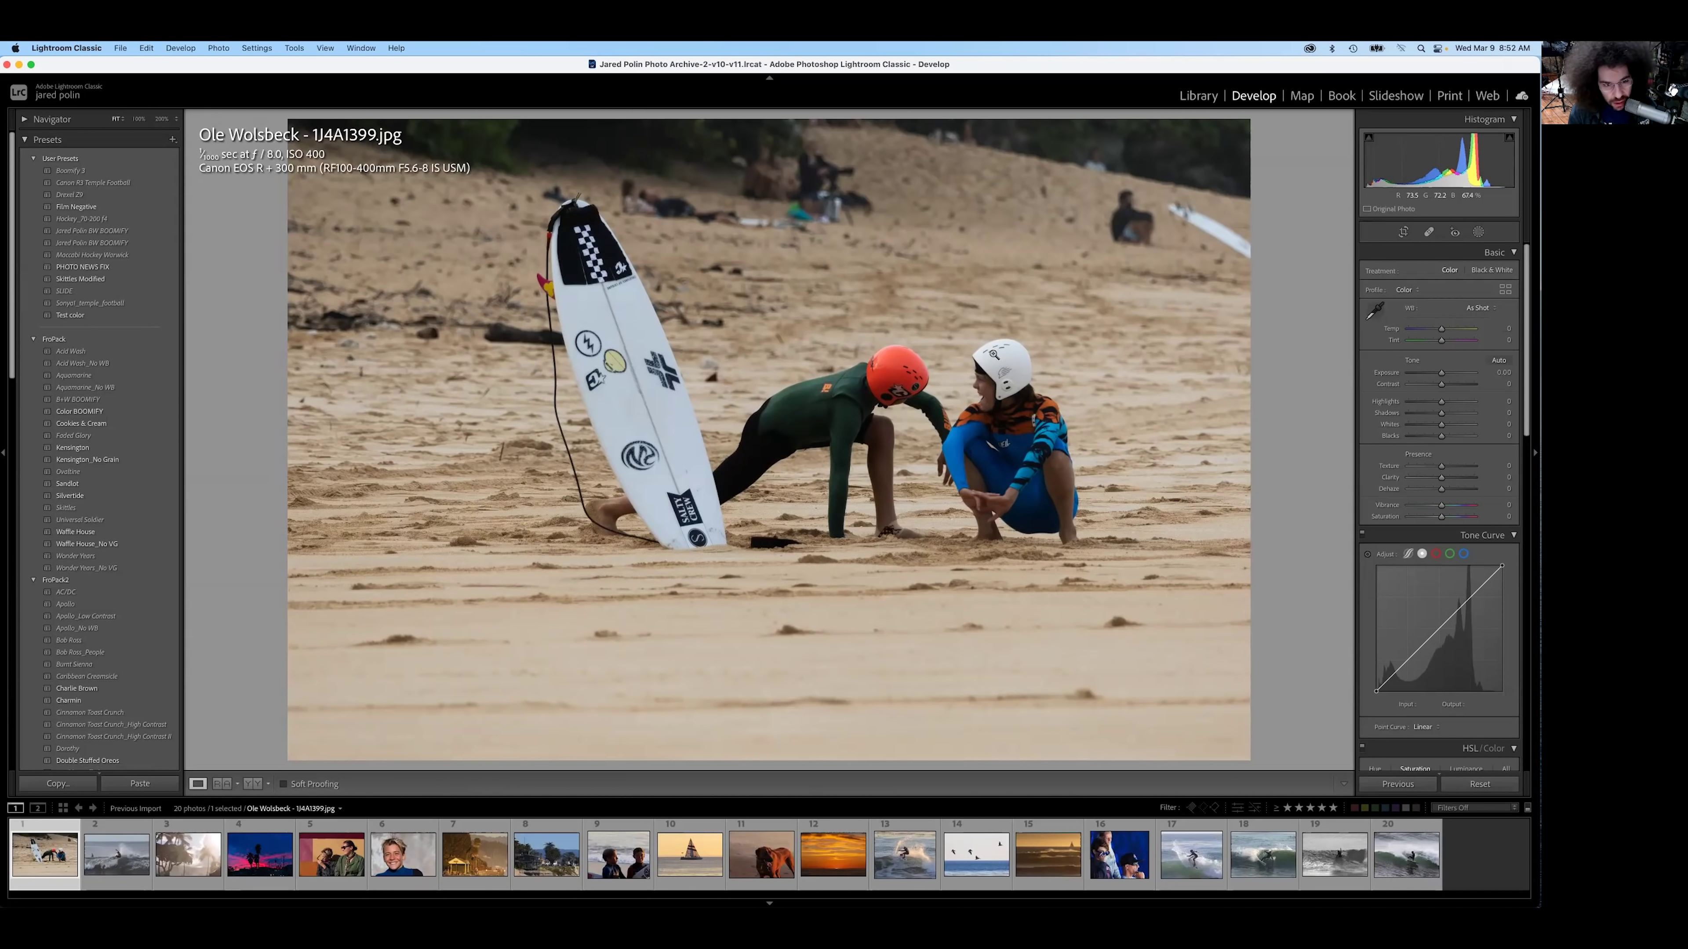
{"action": "left_click", "coordinate": [693, 413]}
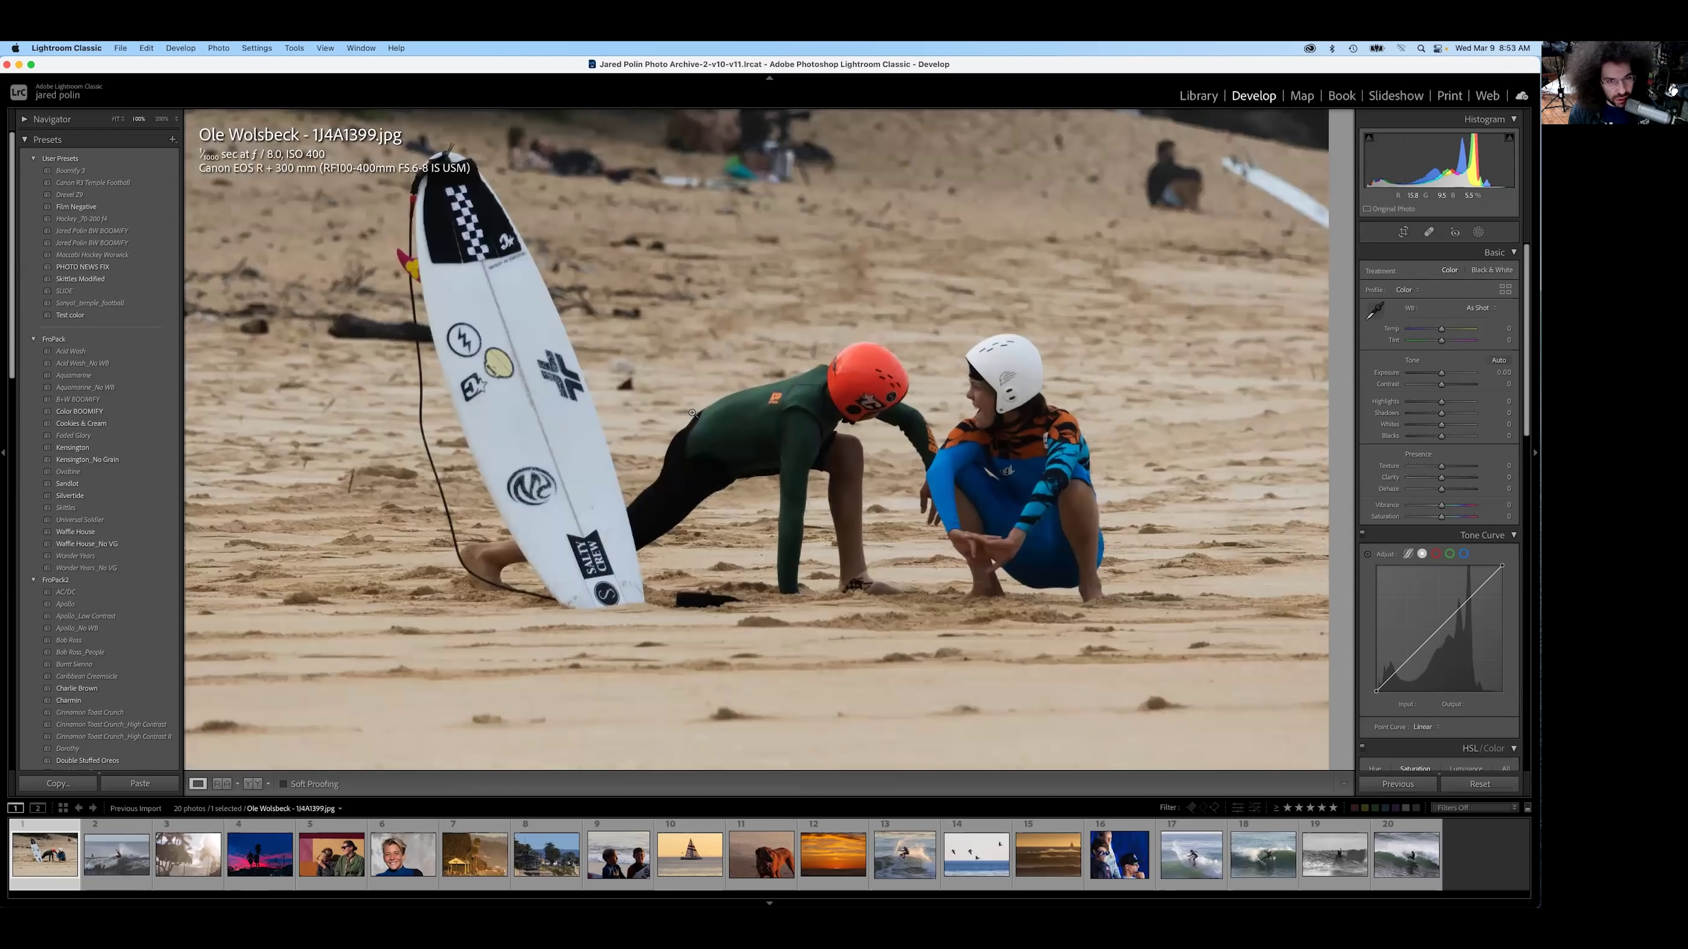
{"action": "left_click", "coordinate": [694, 413]}
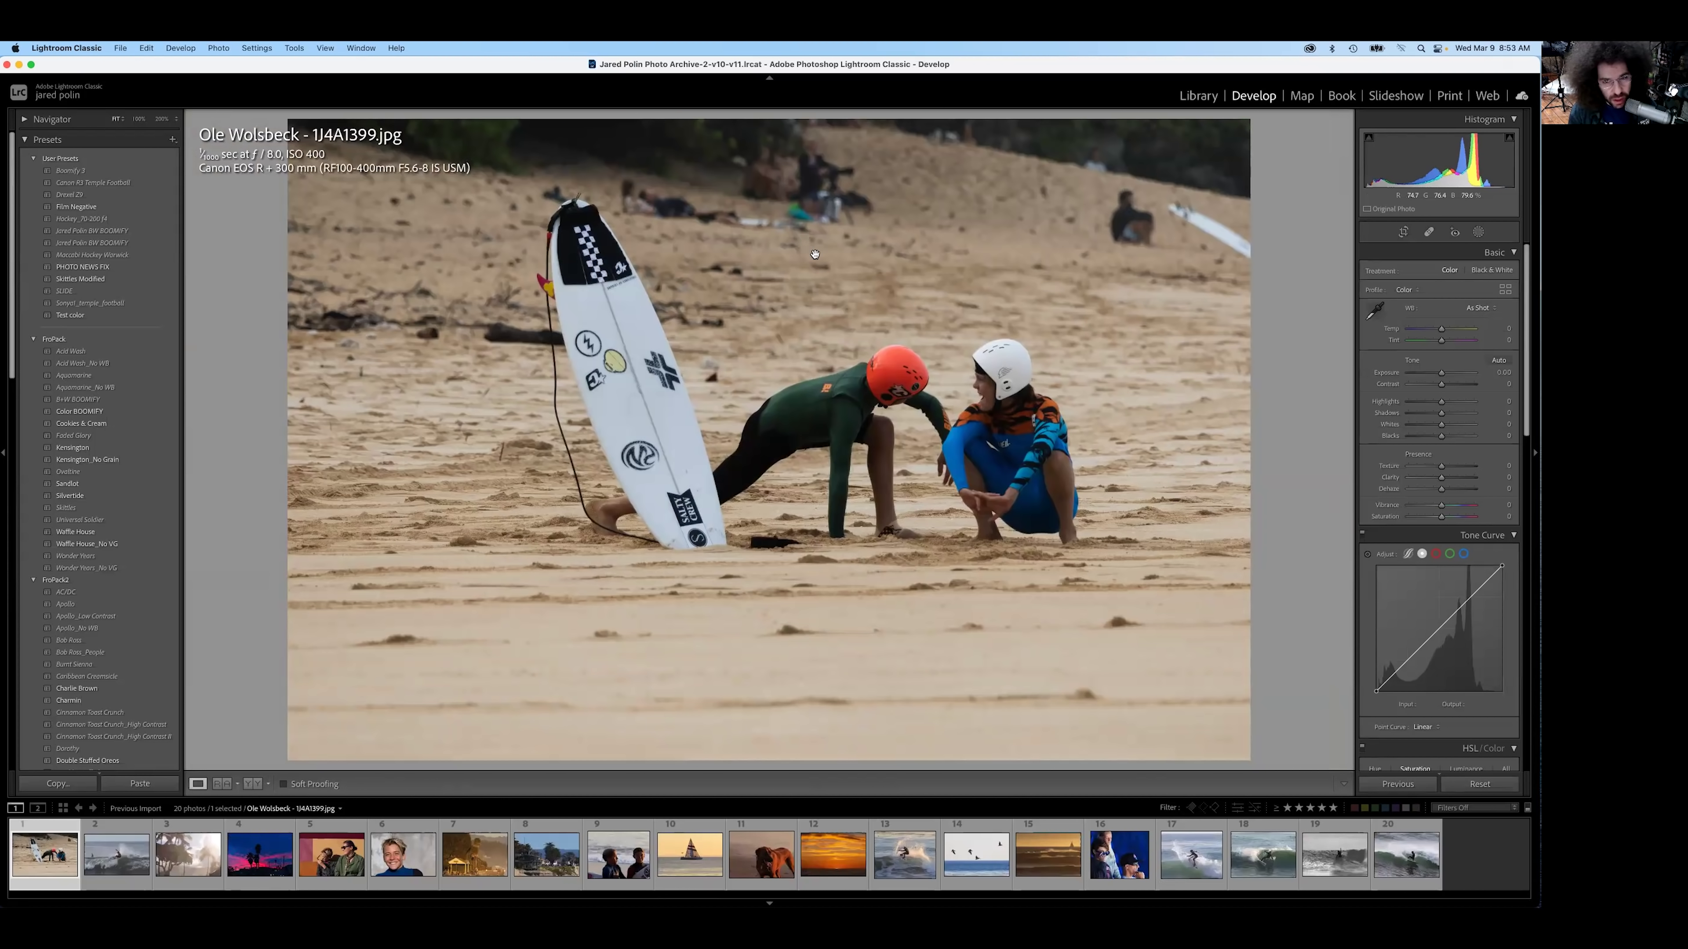
{"action": "left_click", "coordinate": [802, 236]}
{"action": "left_click_drag", "start_coordinate": [901, 176], "coordinate": [884, 260]}
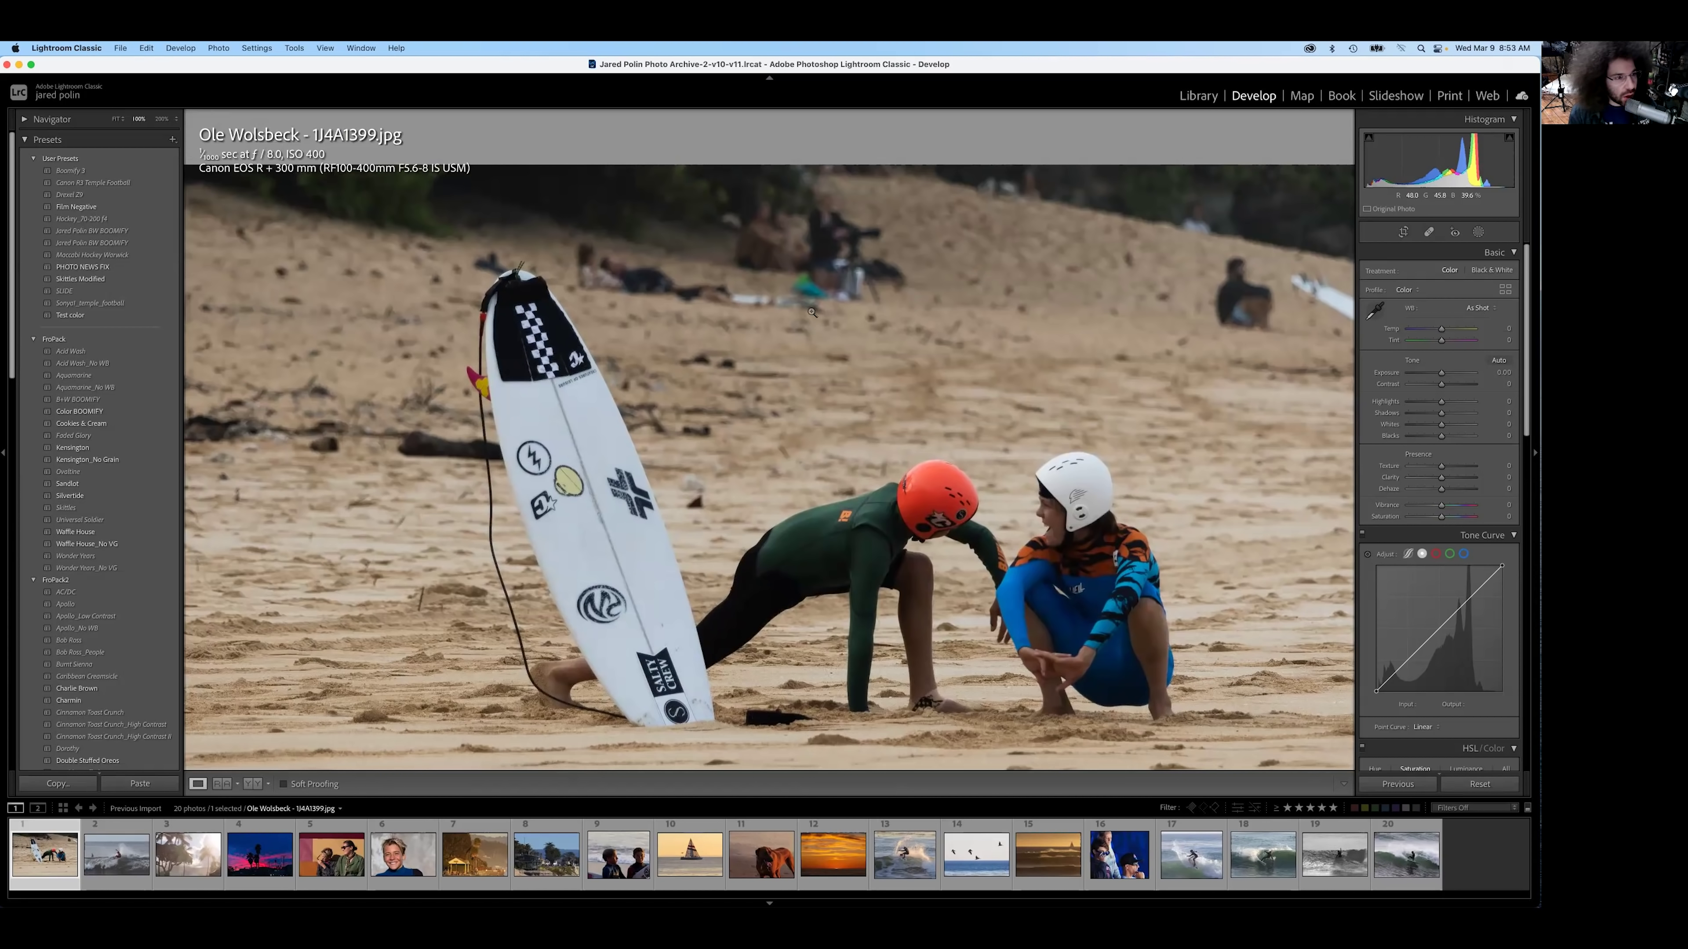
{"action": "left_click", "coordinate": [779, 314]}
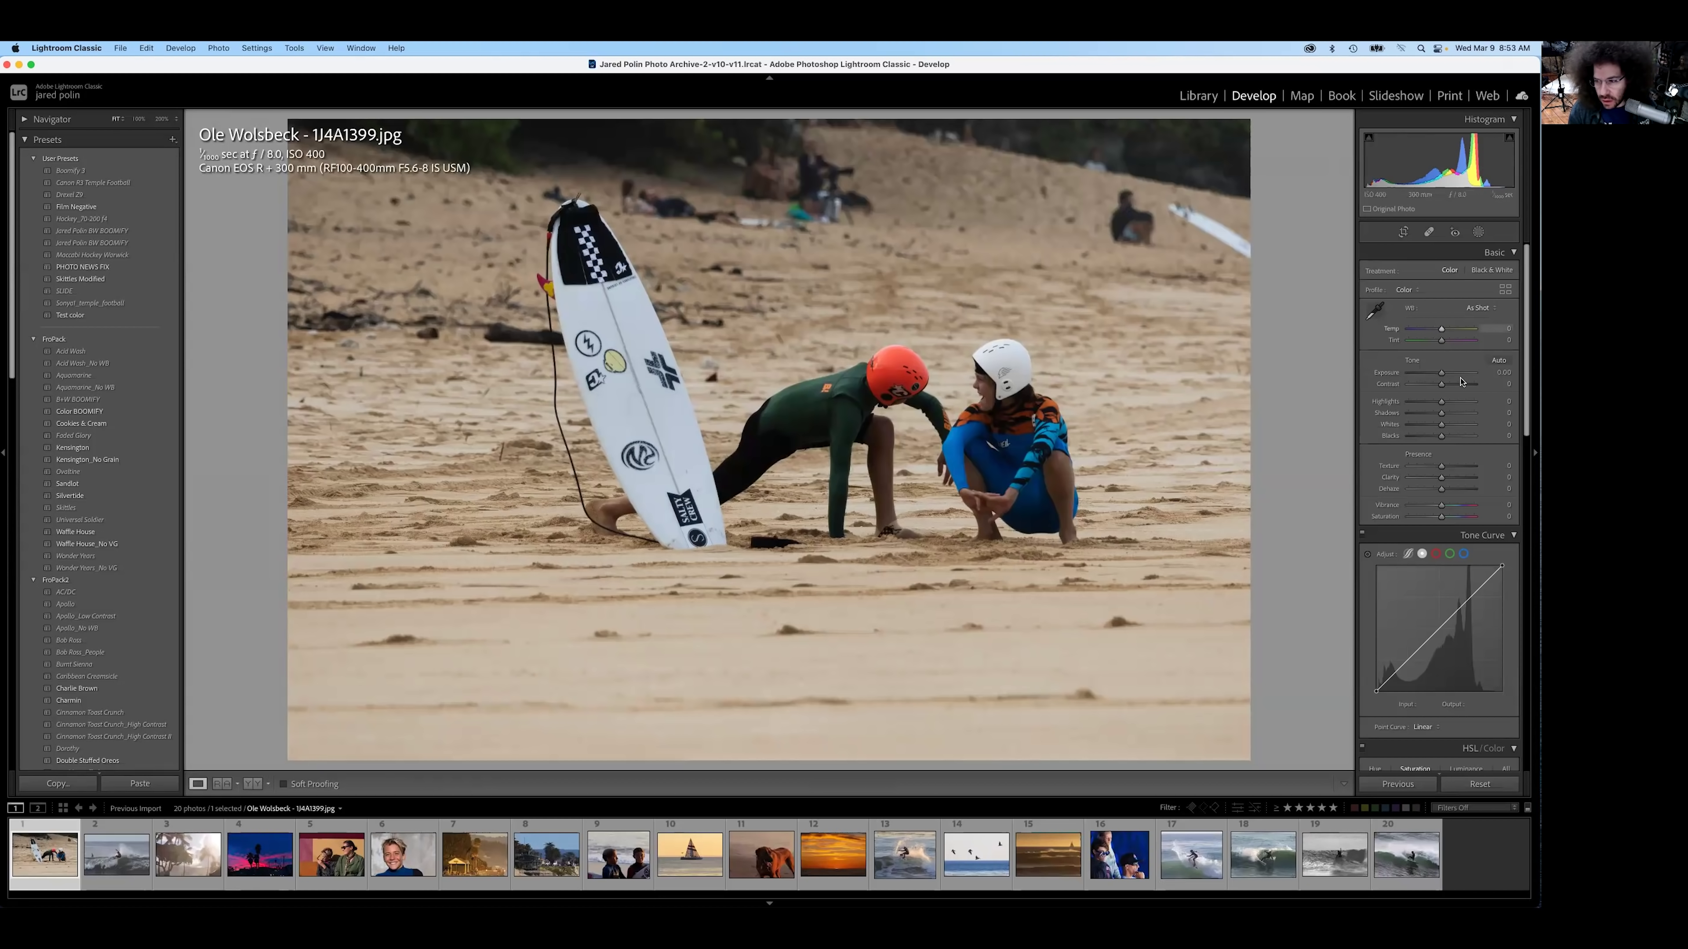
Step: Brighten the surf photo, apply the Medium Contrast point curve, and check the sitting surfer at 100%
{"action": "left_click_drag", "start_coordinate": [1447, 376], "coordinate": [1446, 478]}
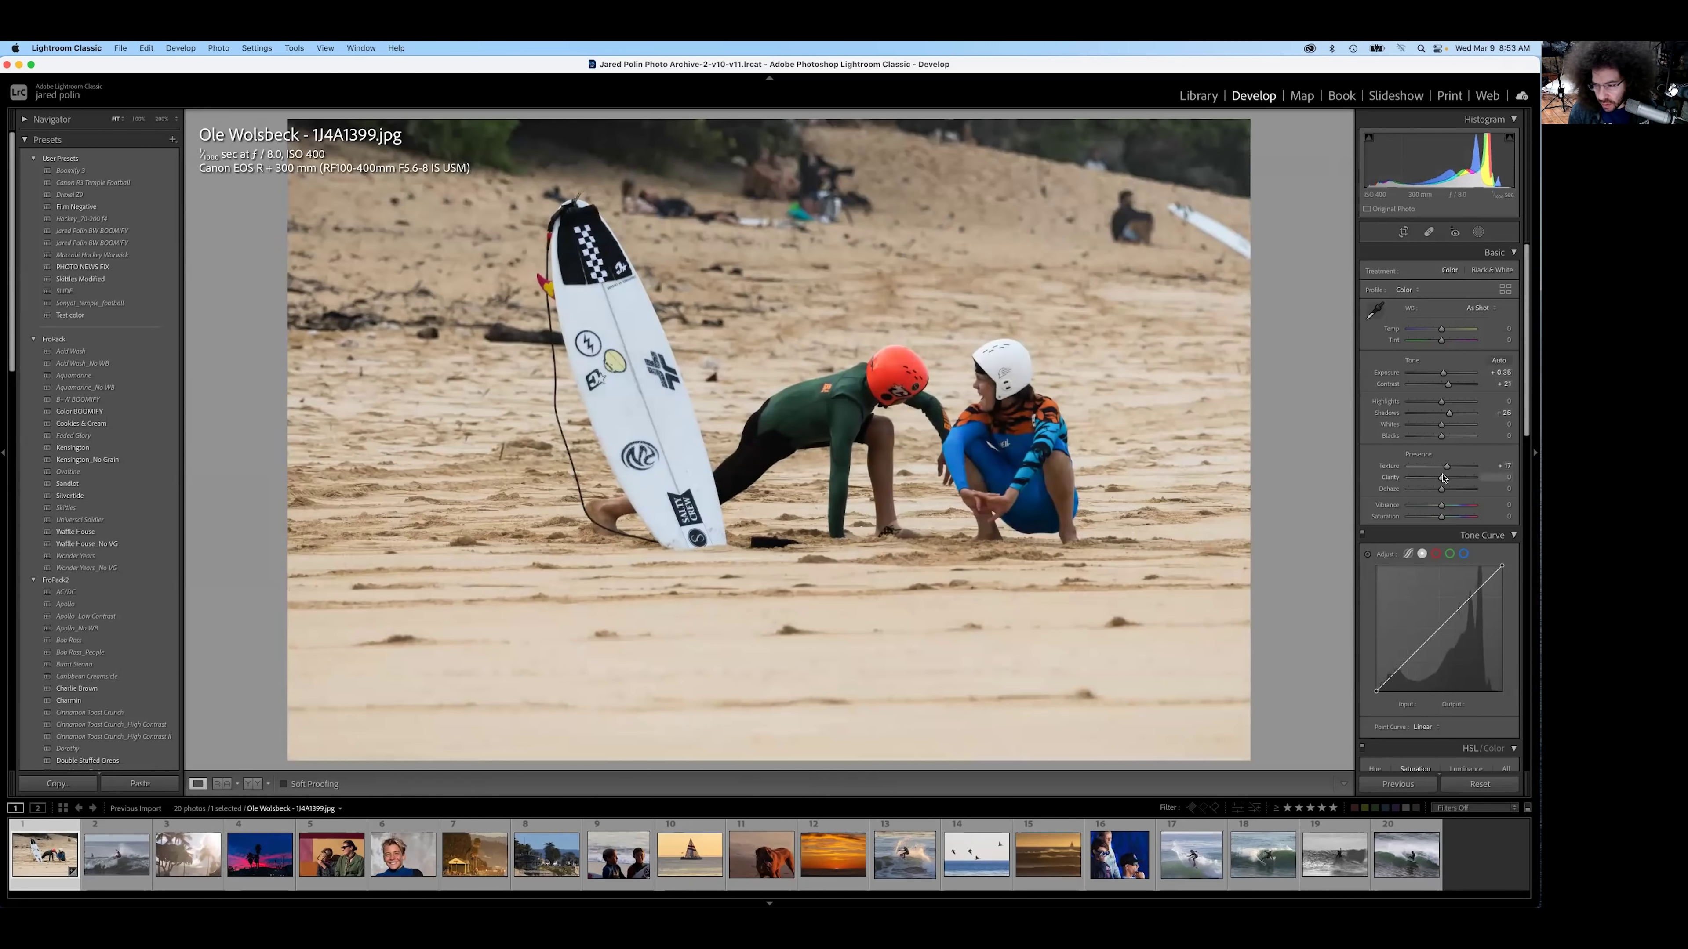
{"action": "left_click", "coordinate": [1443, 727]}
{"action": "left_click", "coordinate": [1443, 742]}
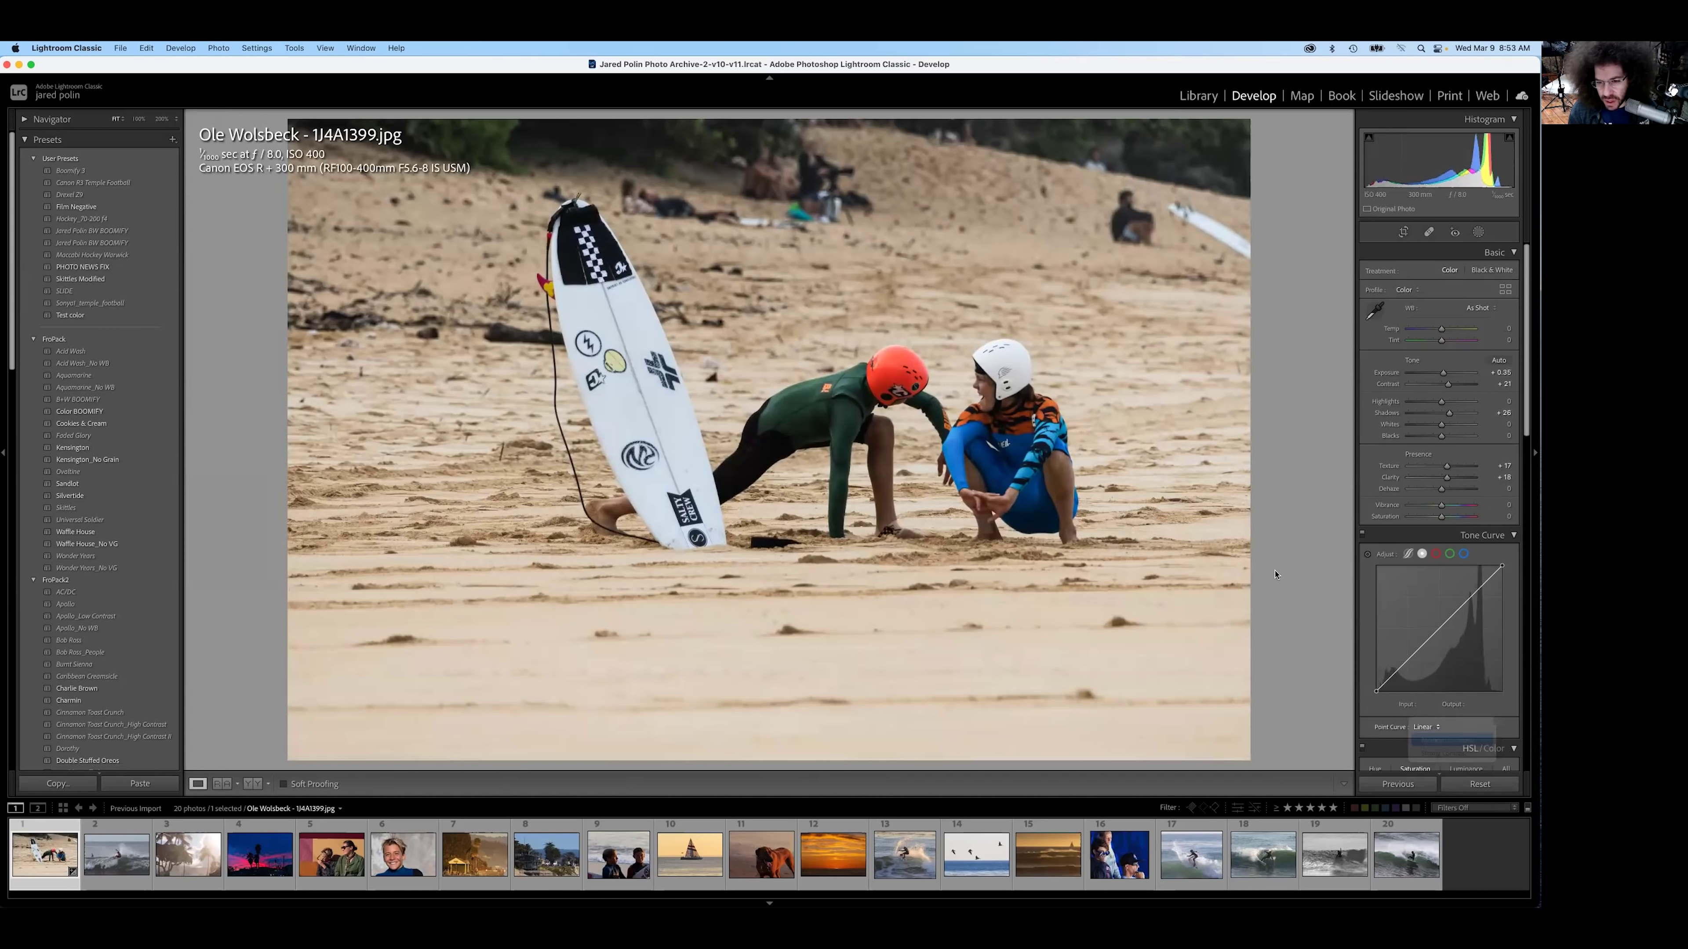
{"action": "left_click", "coordinate": [971, 454]}
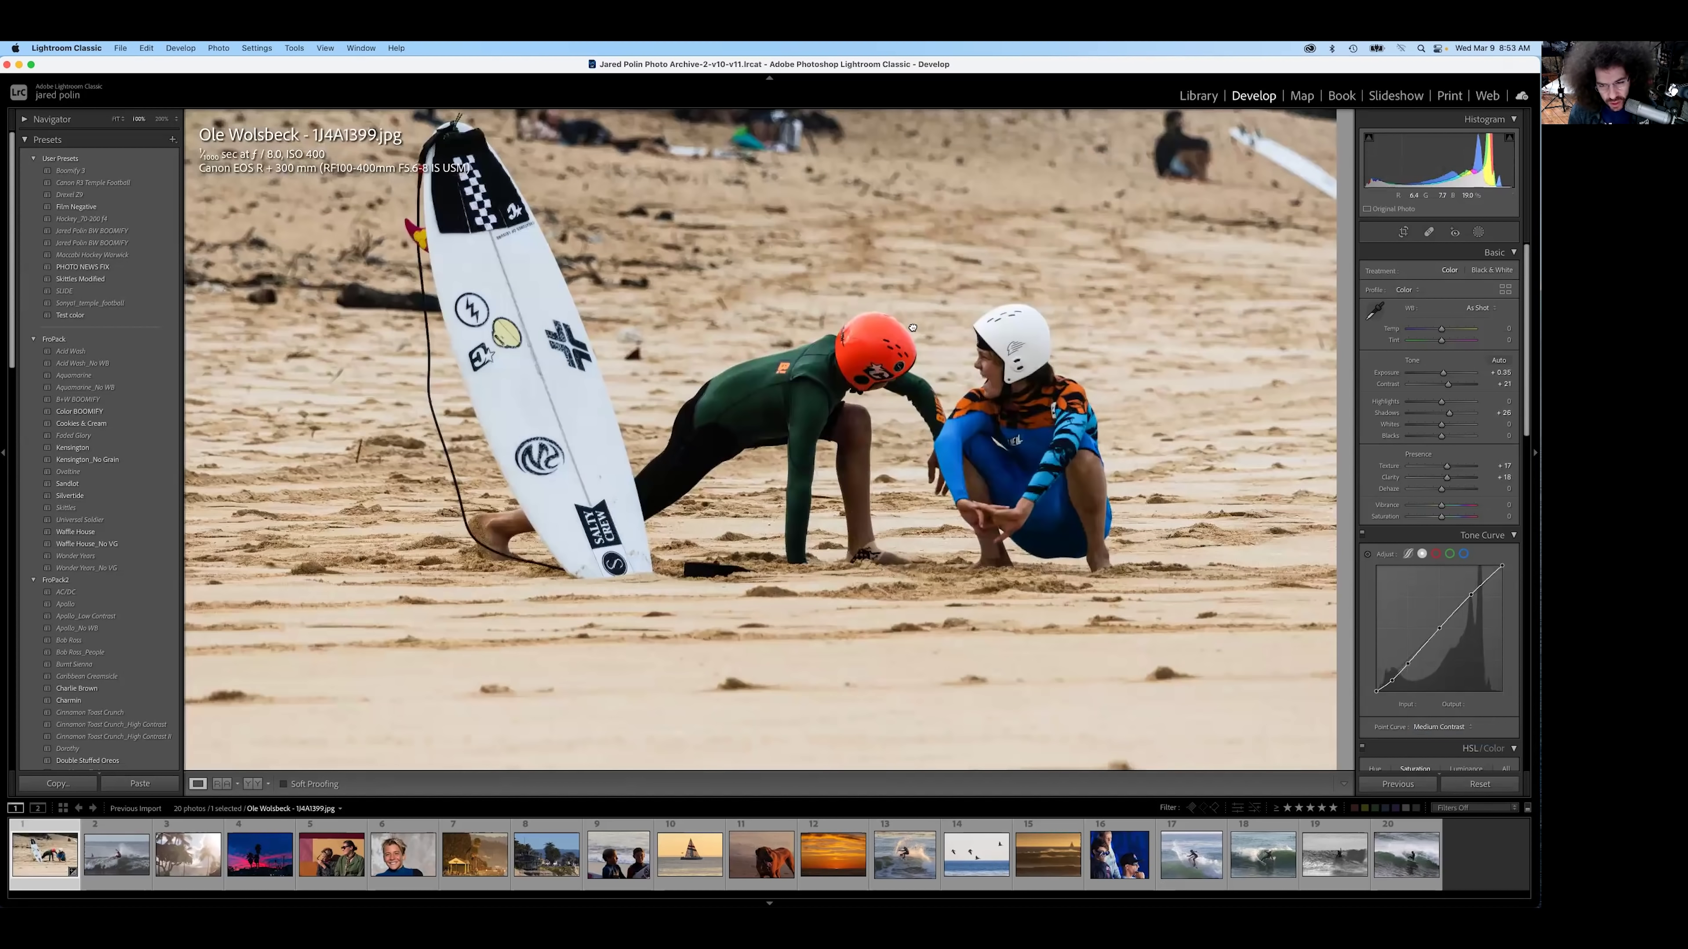
{"action": "left_click", "coordinate": [880, 368]}
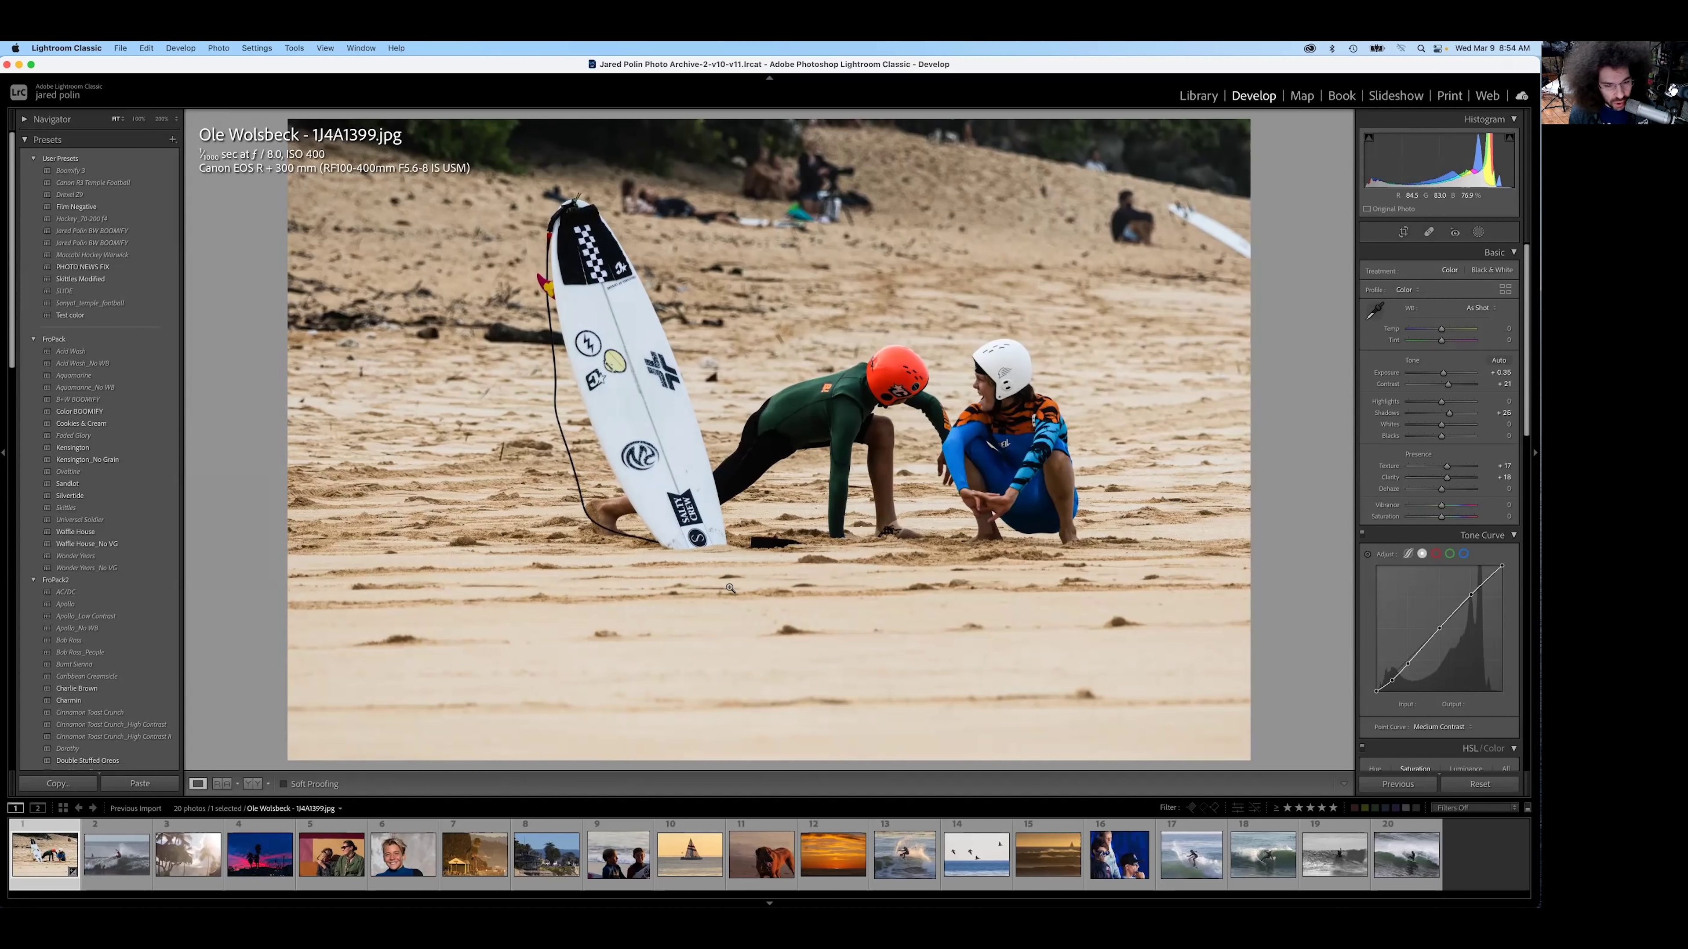
Step: Crop the beach photo tighter around the two kids
{"action": "left_click", "coordinate": [1402, 232]}
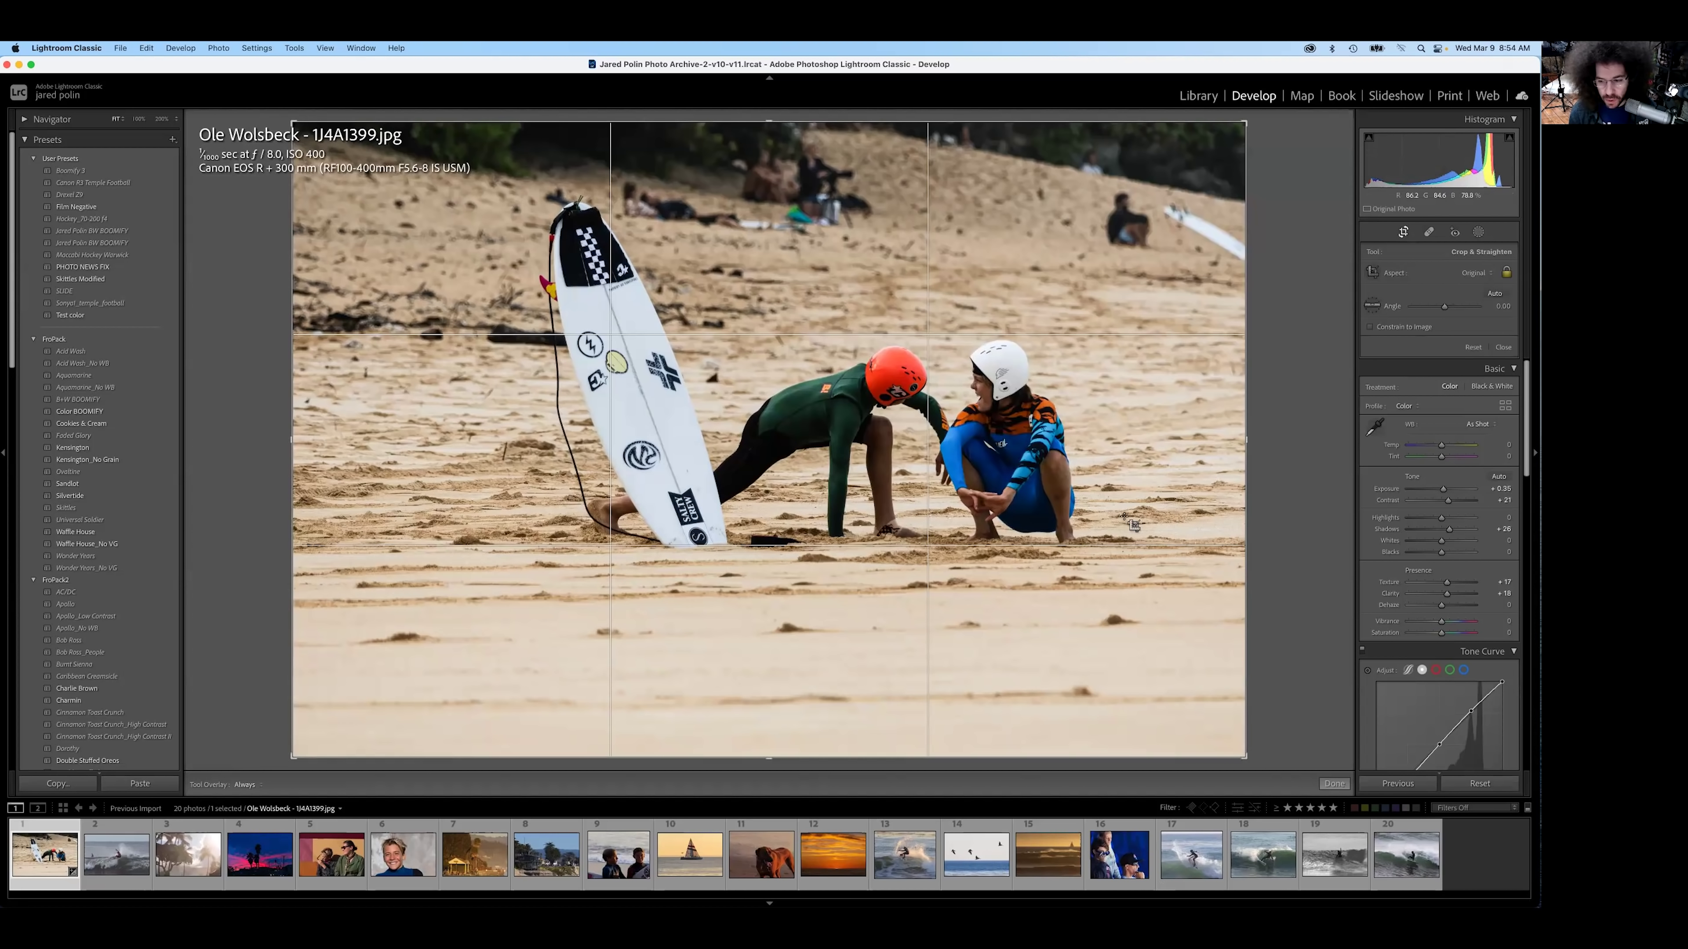
{"action": "left_click_drag", "start_coordinate": [294, 755], "coordinate": [349, 690]}
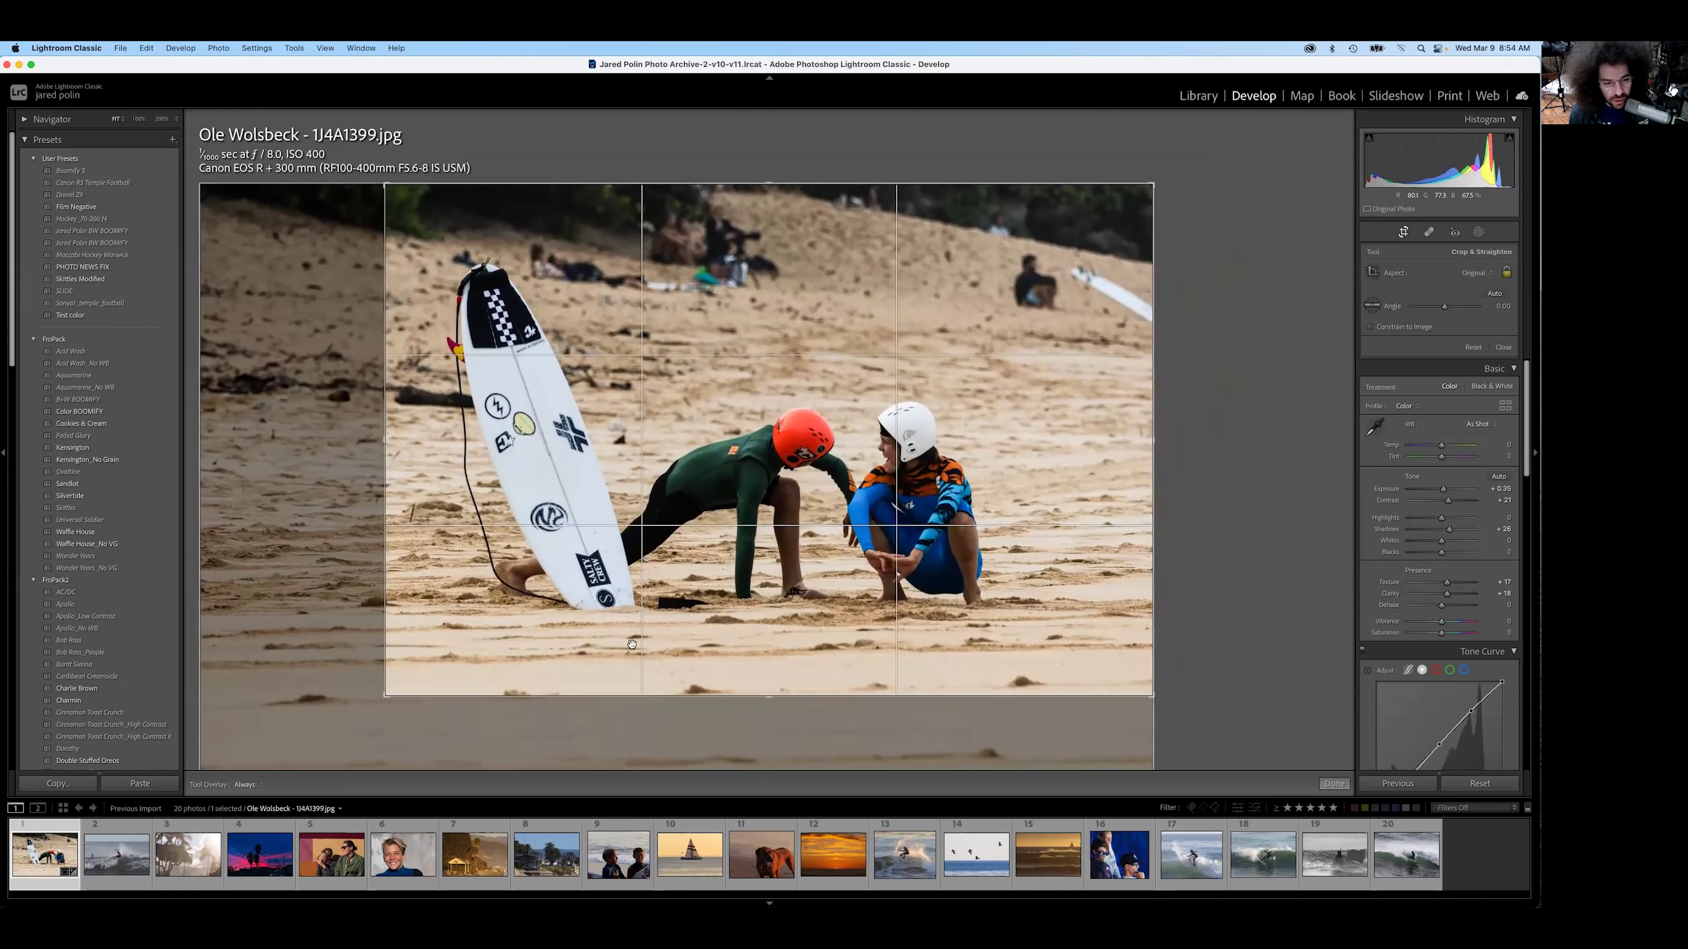
{"action": "key", "text": "Return"}
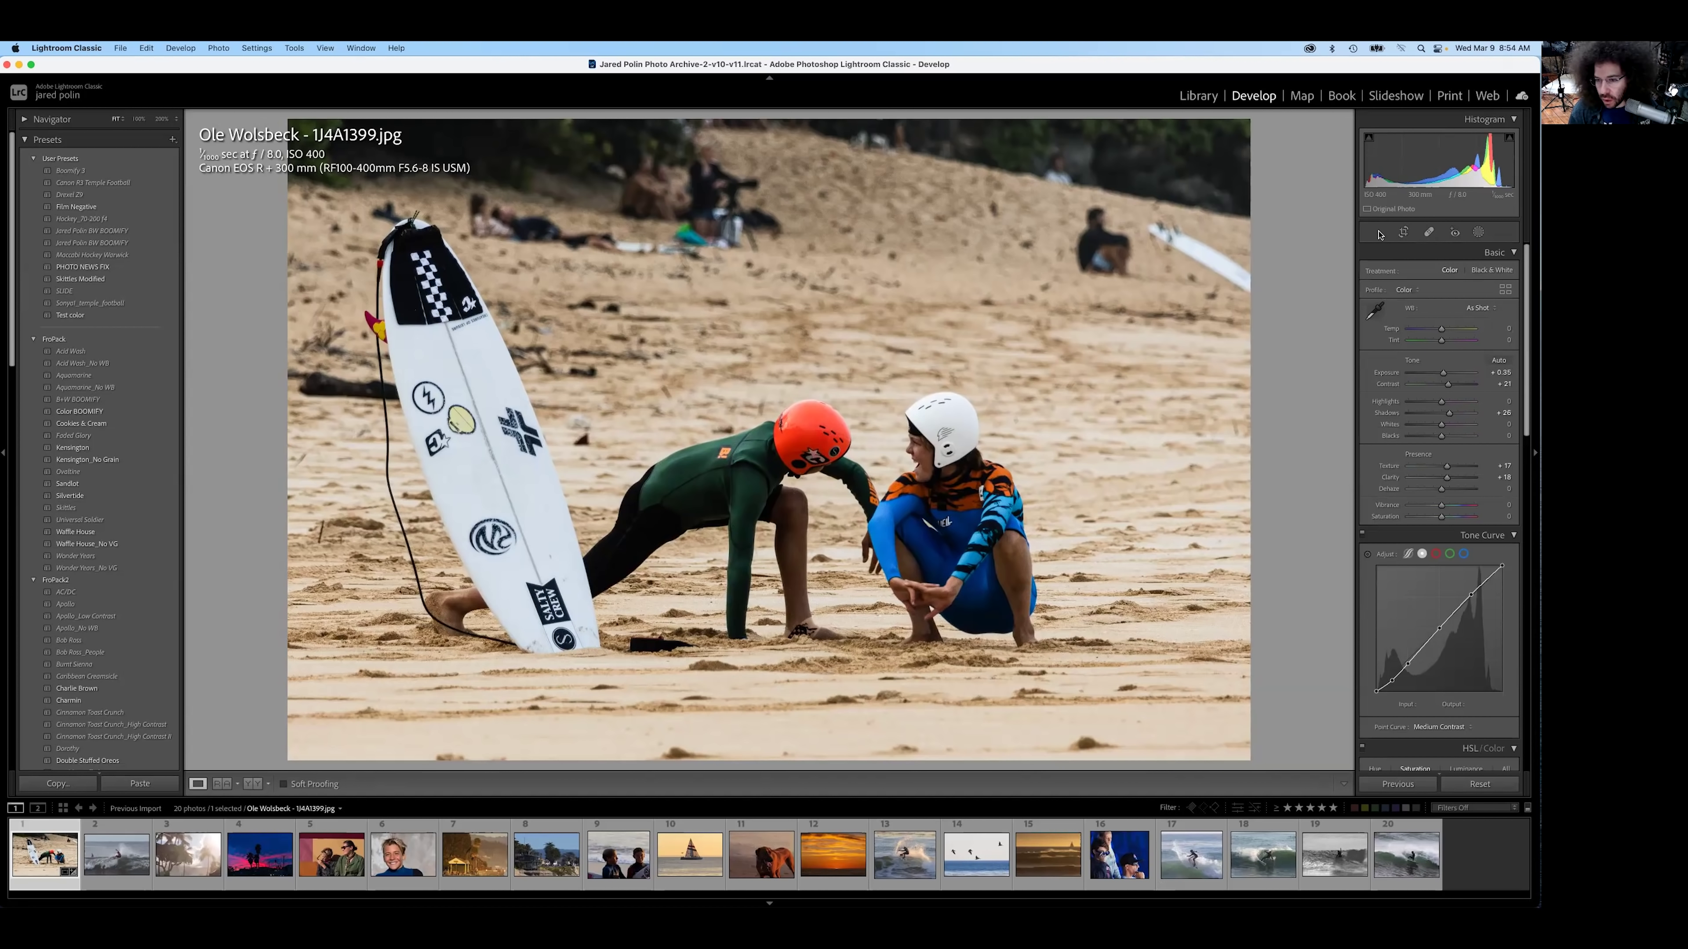
{"action": "key", "text": "r"}
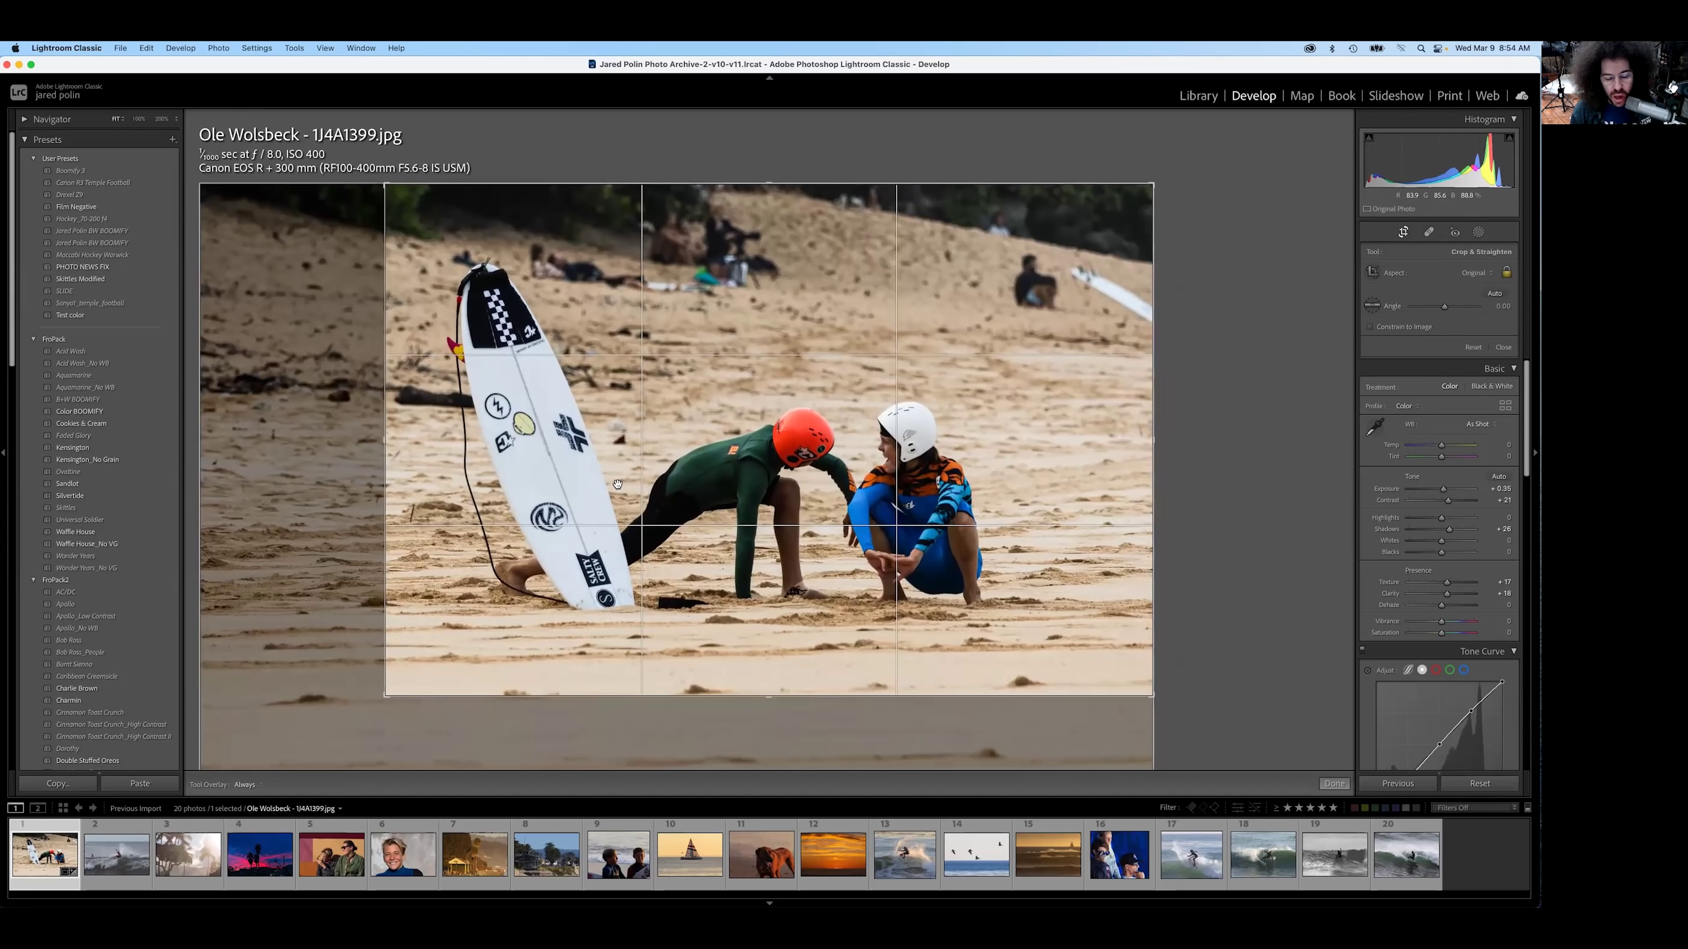
{"action": "key", "text": "r"}
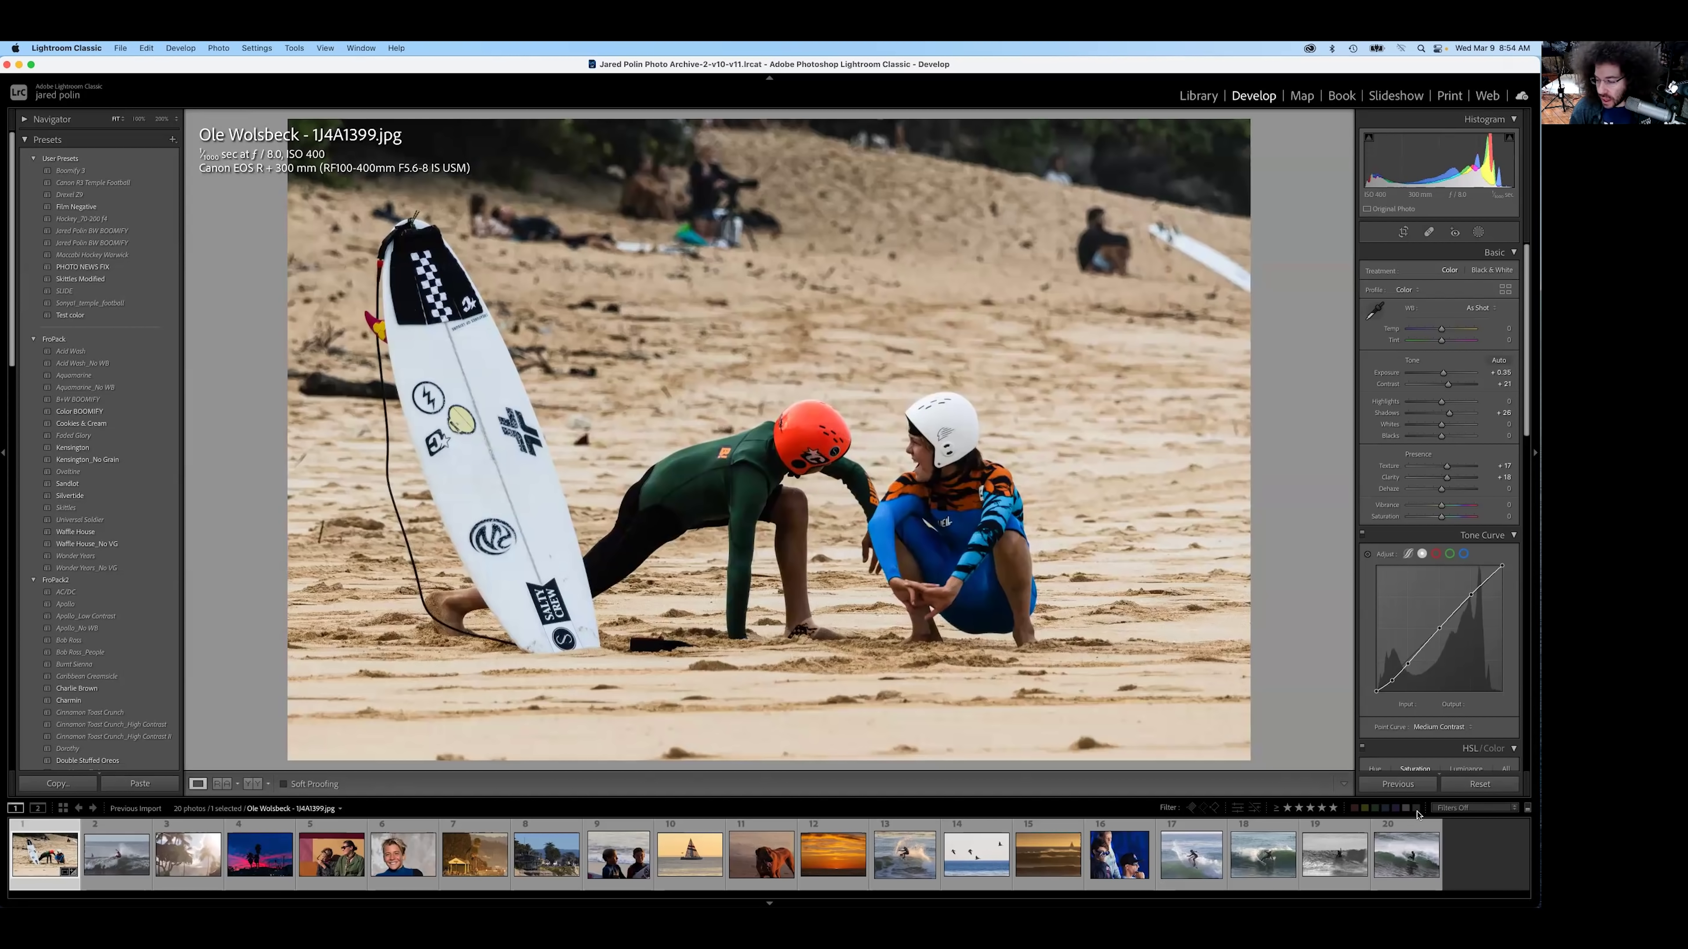
Step: Reset all beach-photo edits and advance to surfer shot 1J4A1689.jpg
{"action": "left_click", "coordinate": [1458, 789]}
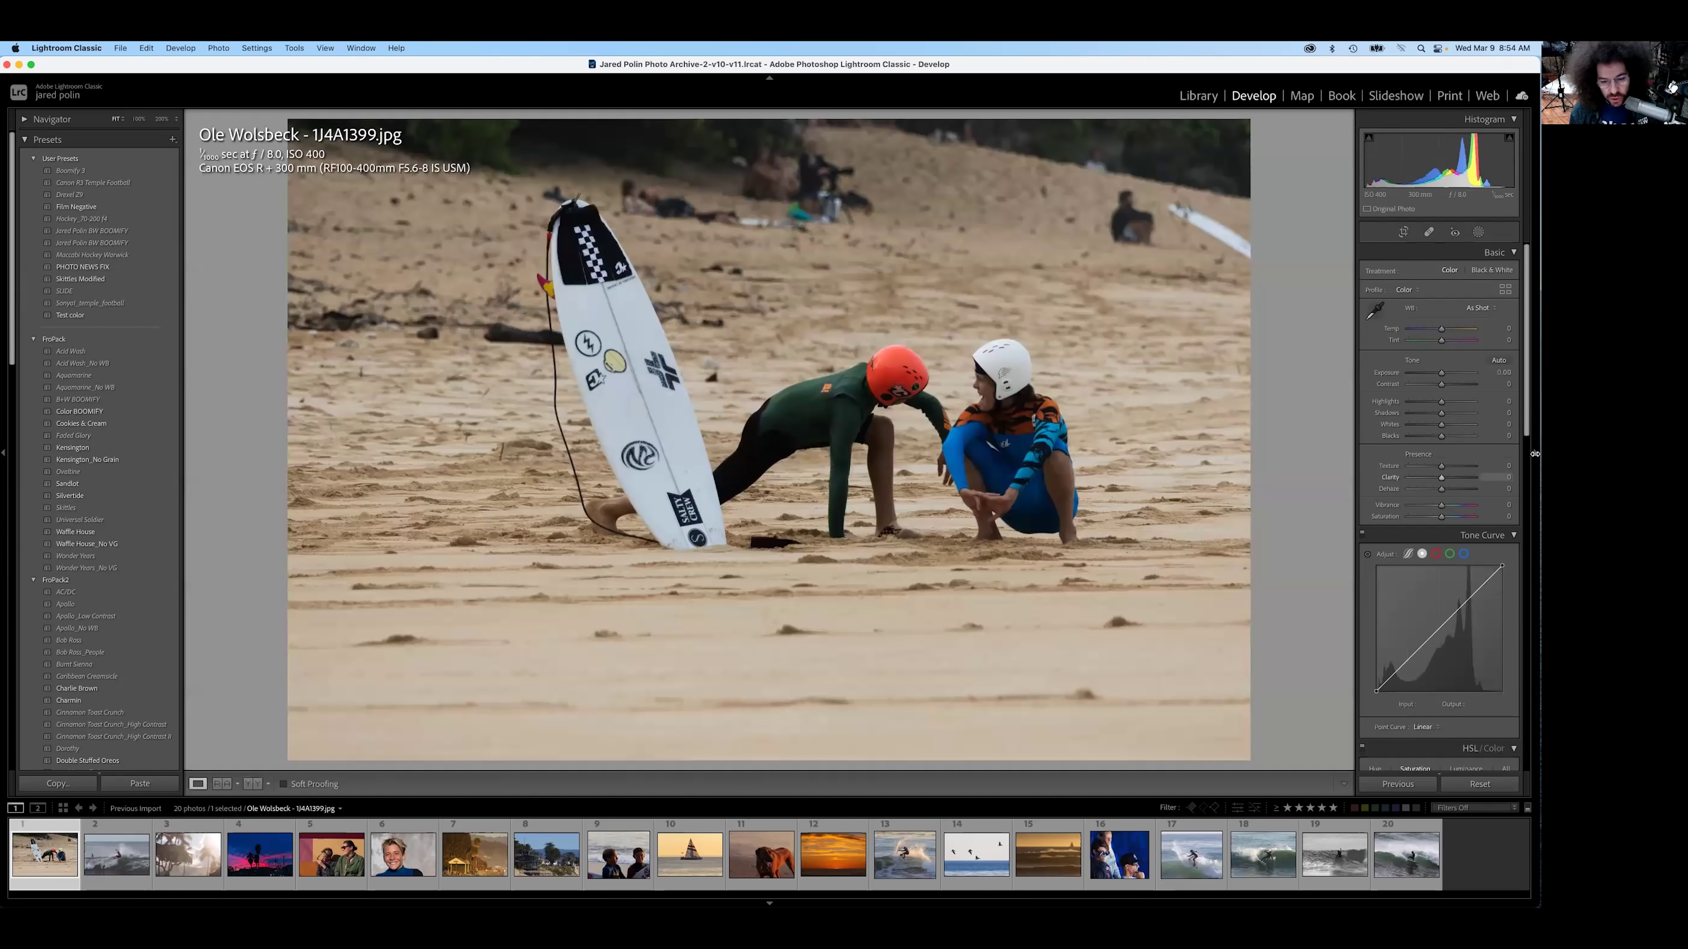
{"action": "key", "text": "Right"}
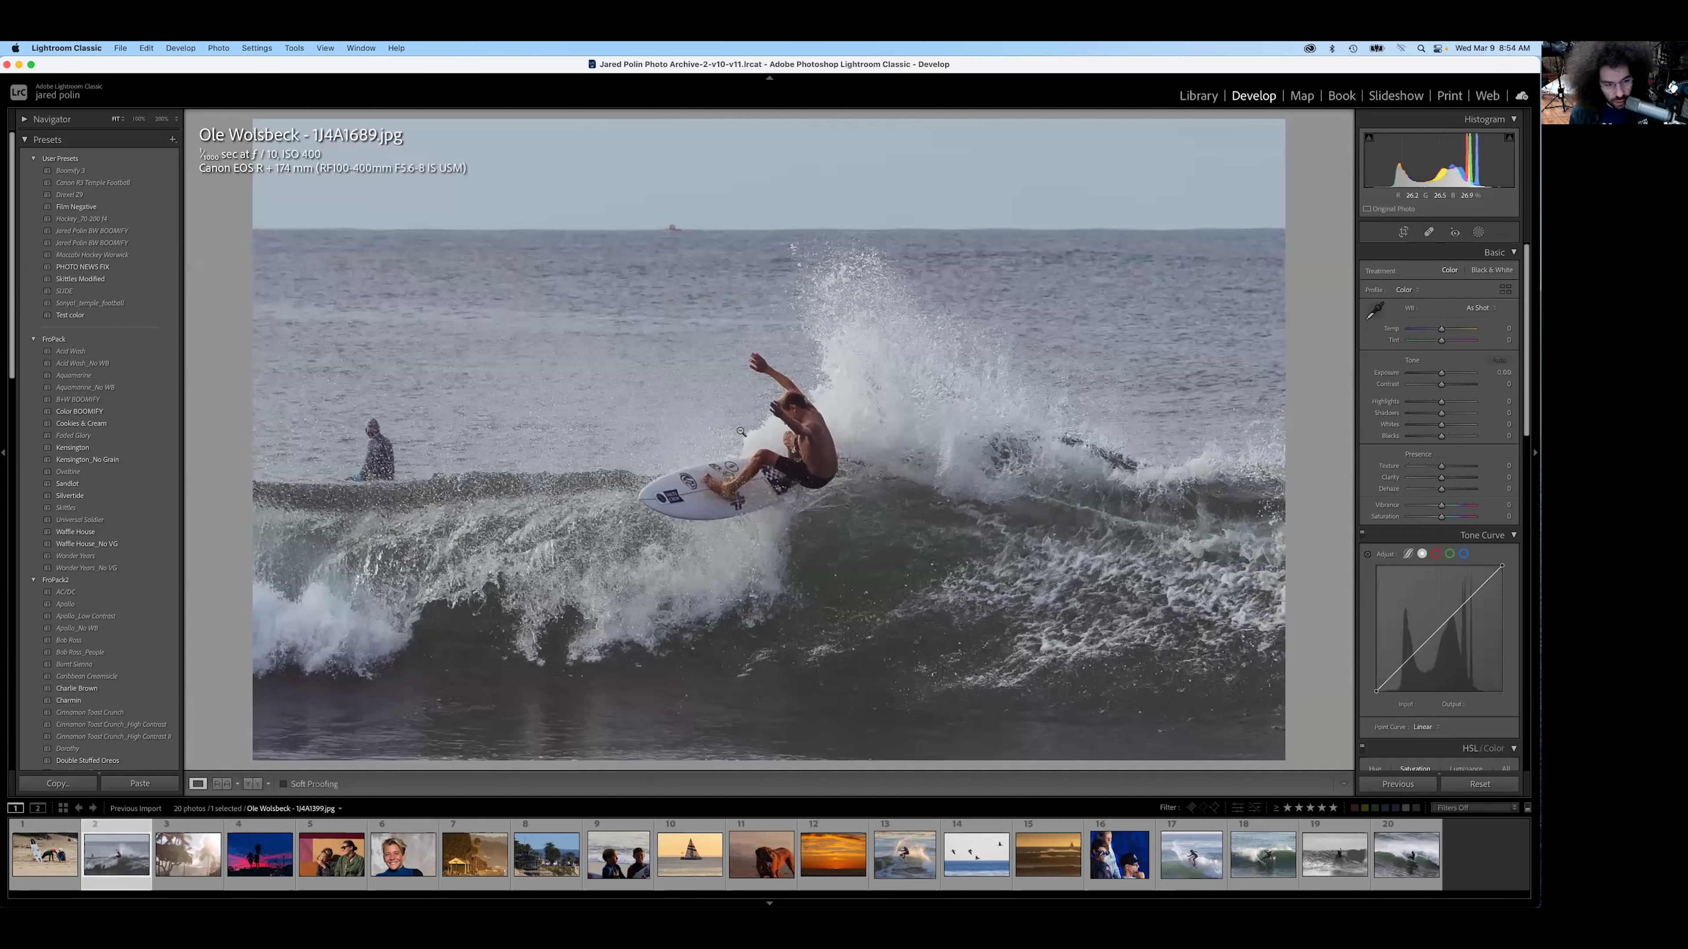
{"action": "left_click", "coordinate": [764, 430]}
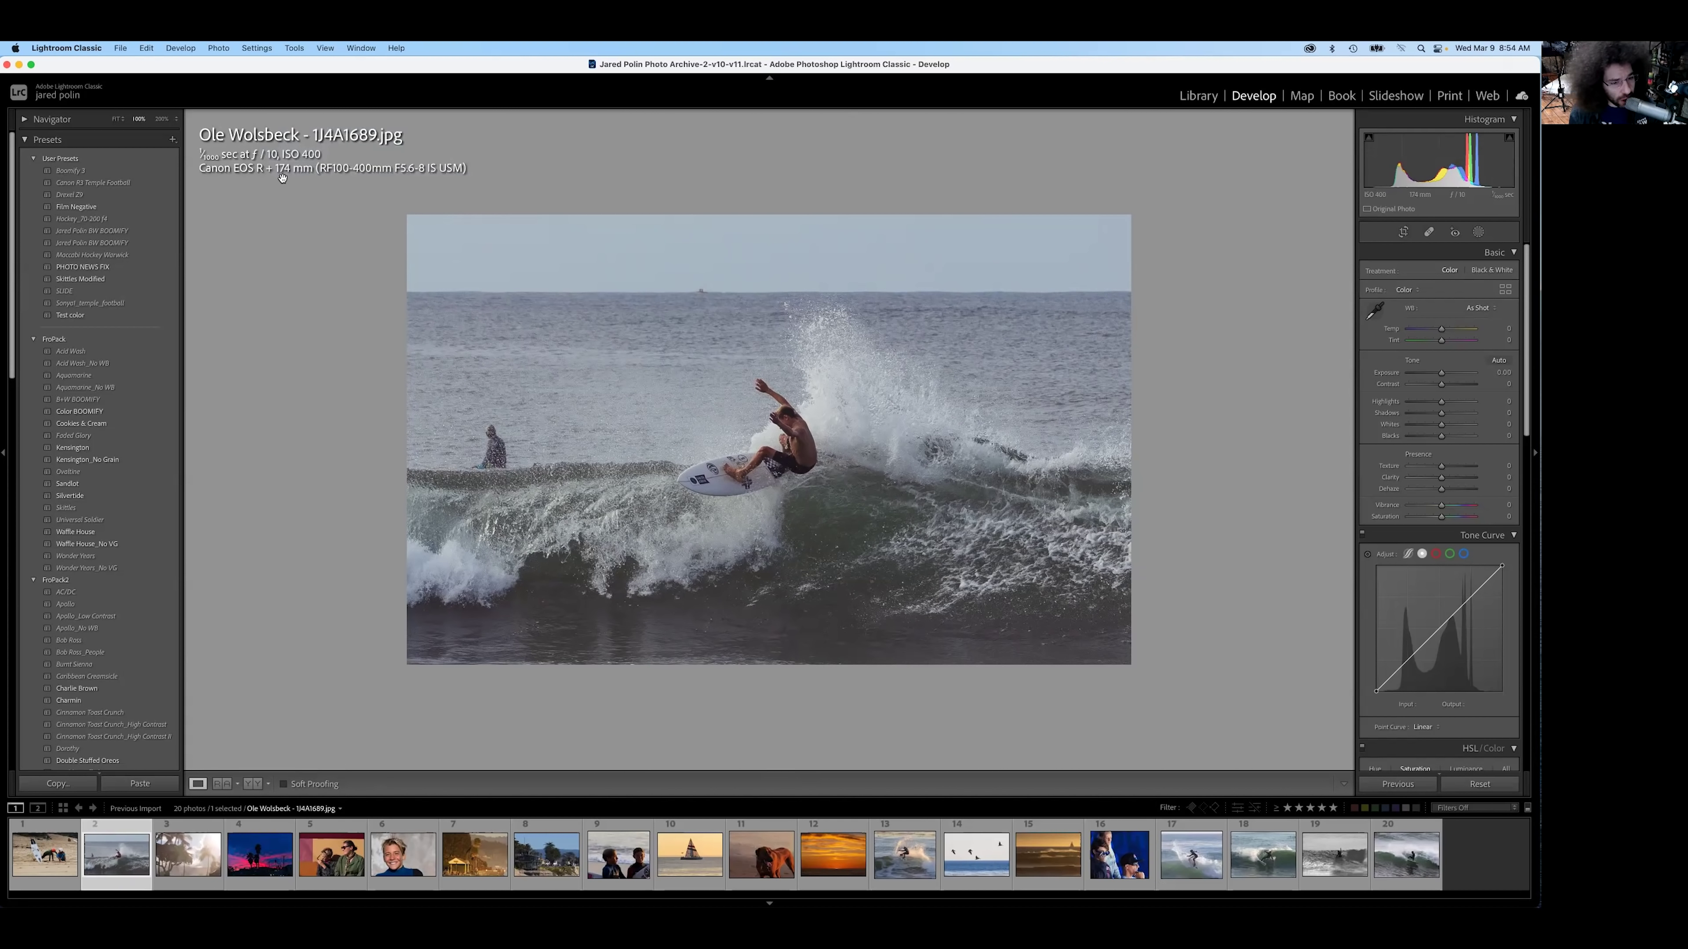
{"action": "left_click", "coordinate": [674, 287]}
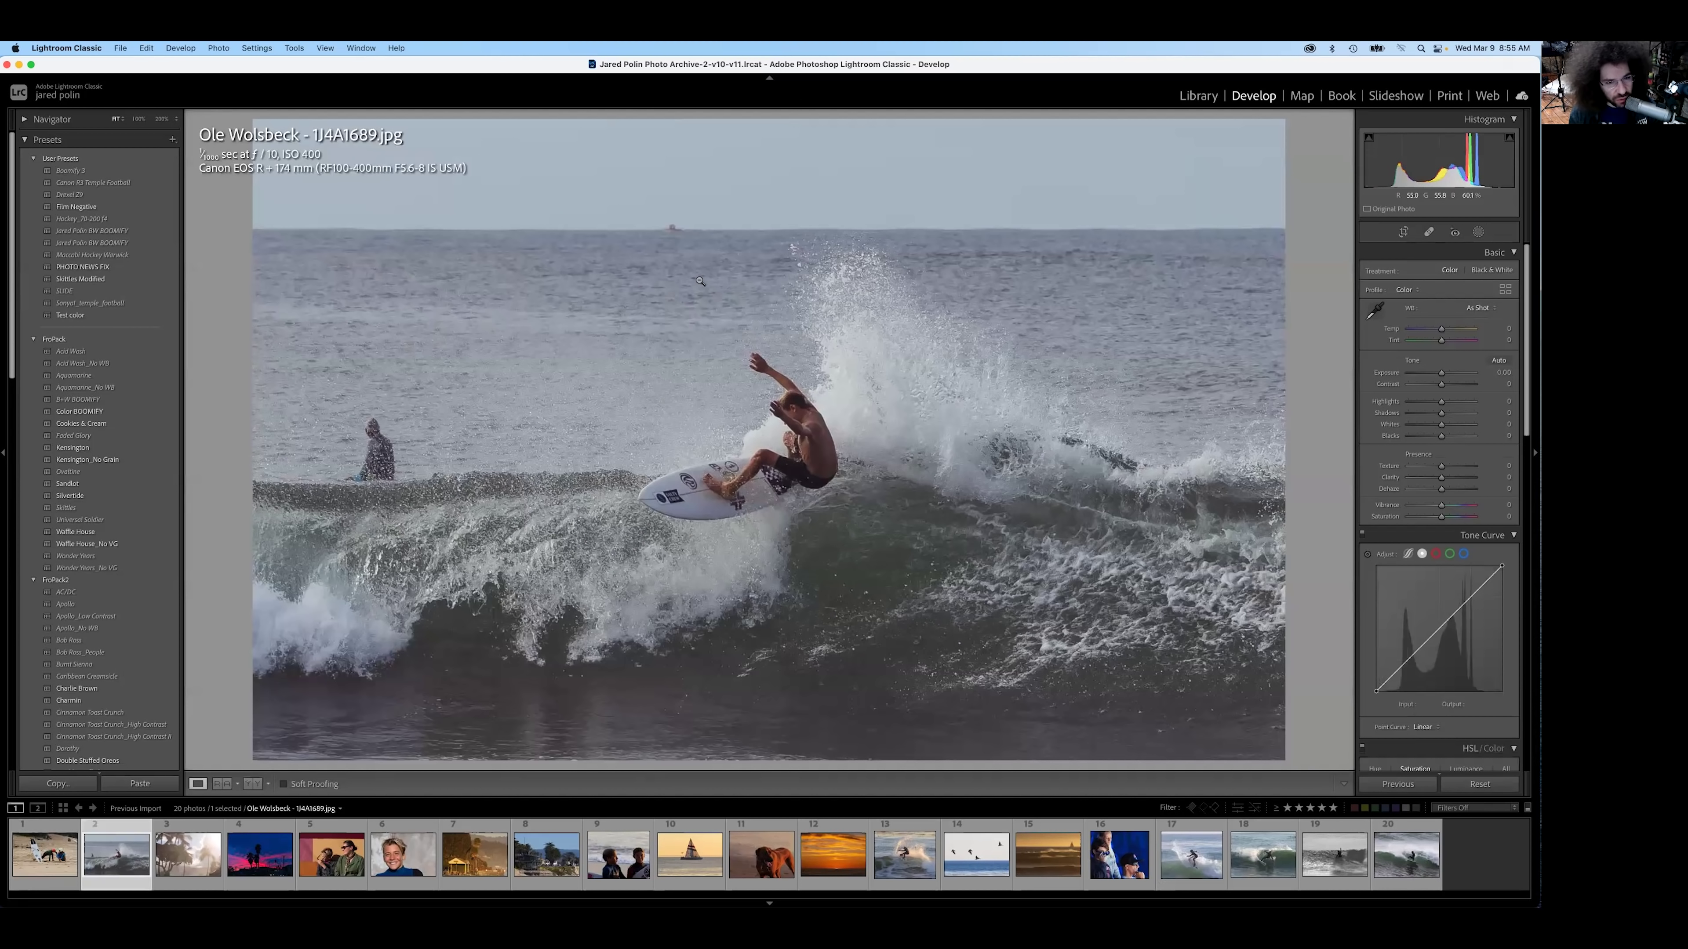
{"action": "left_click", "coordinate": [714, 332]}
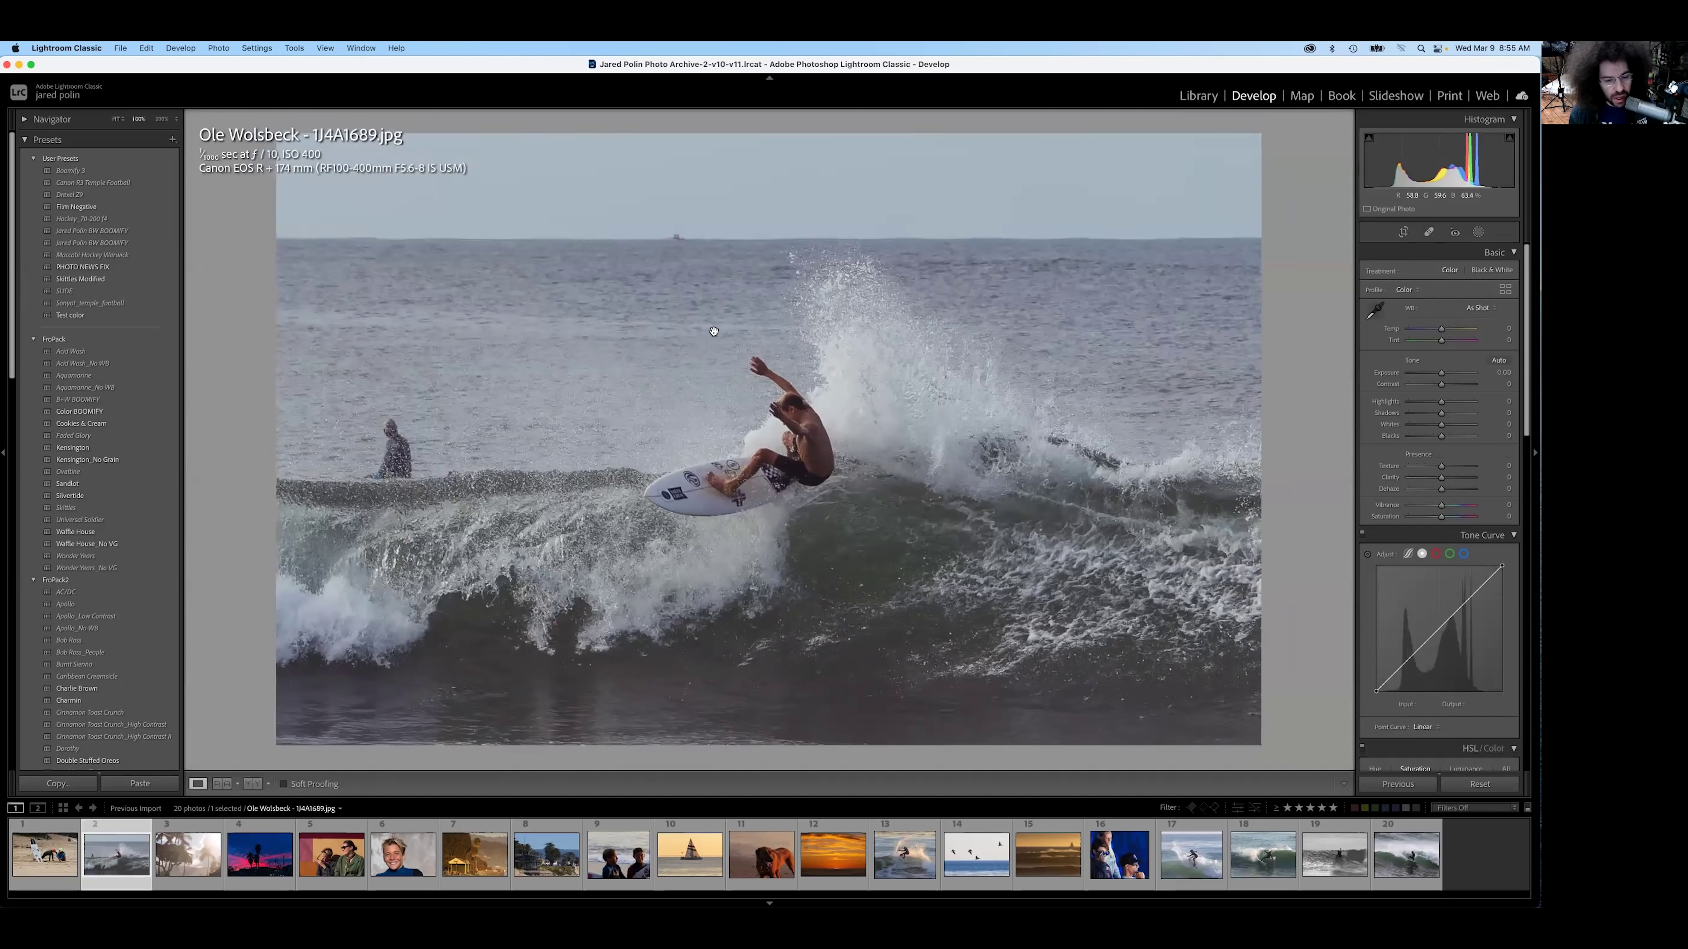
{"action": "left_click", "coordinate": [656, 341]}
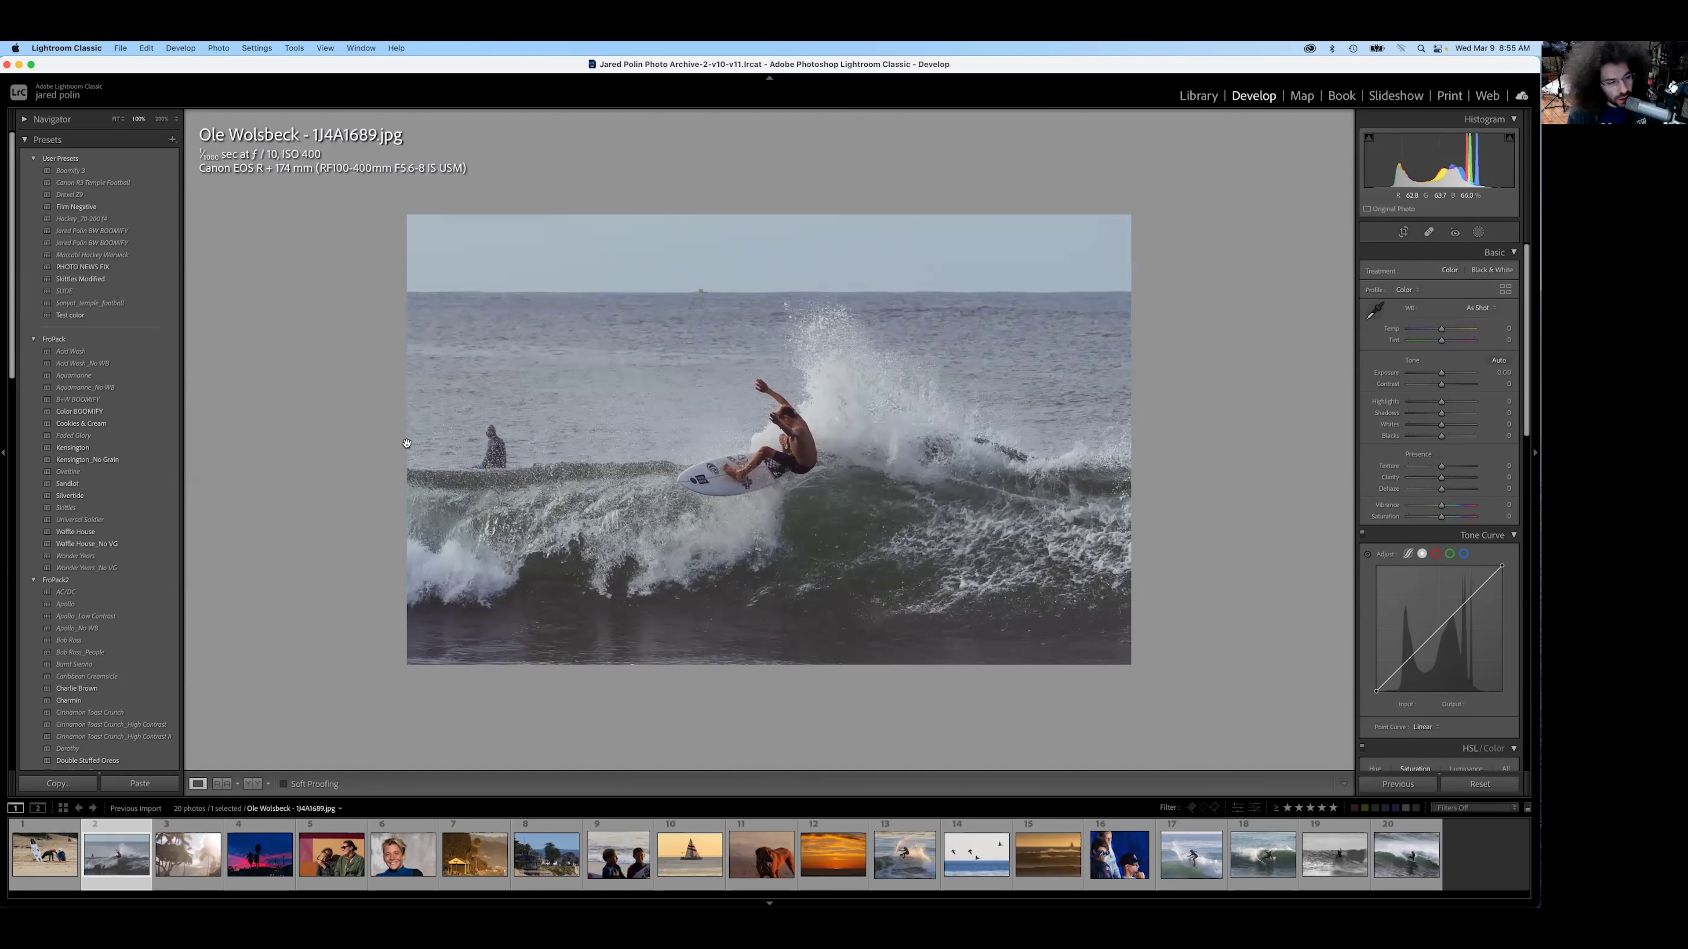
{"action": "left_click", "coordinate": [85, 506]}
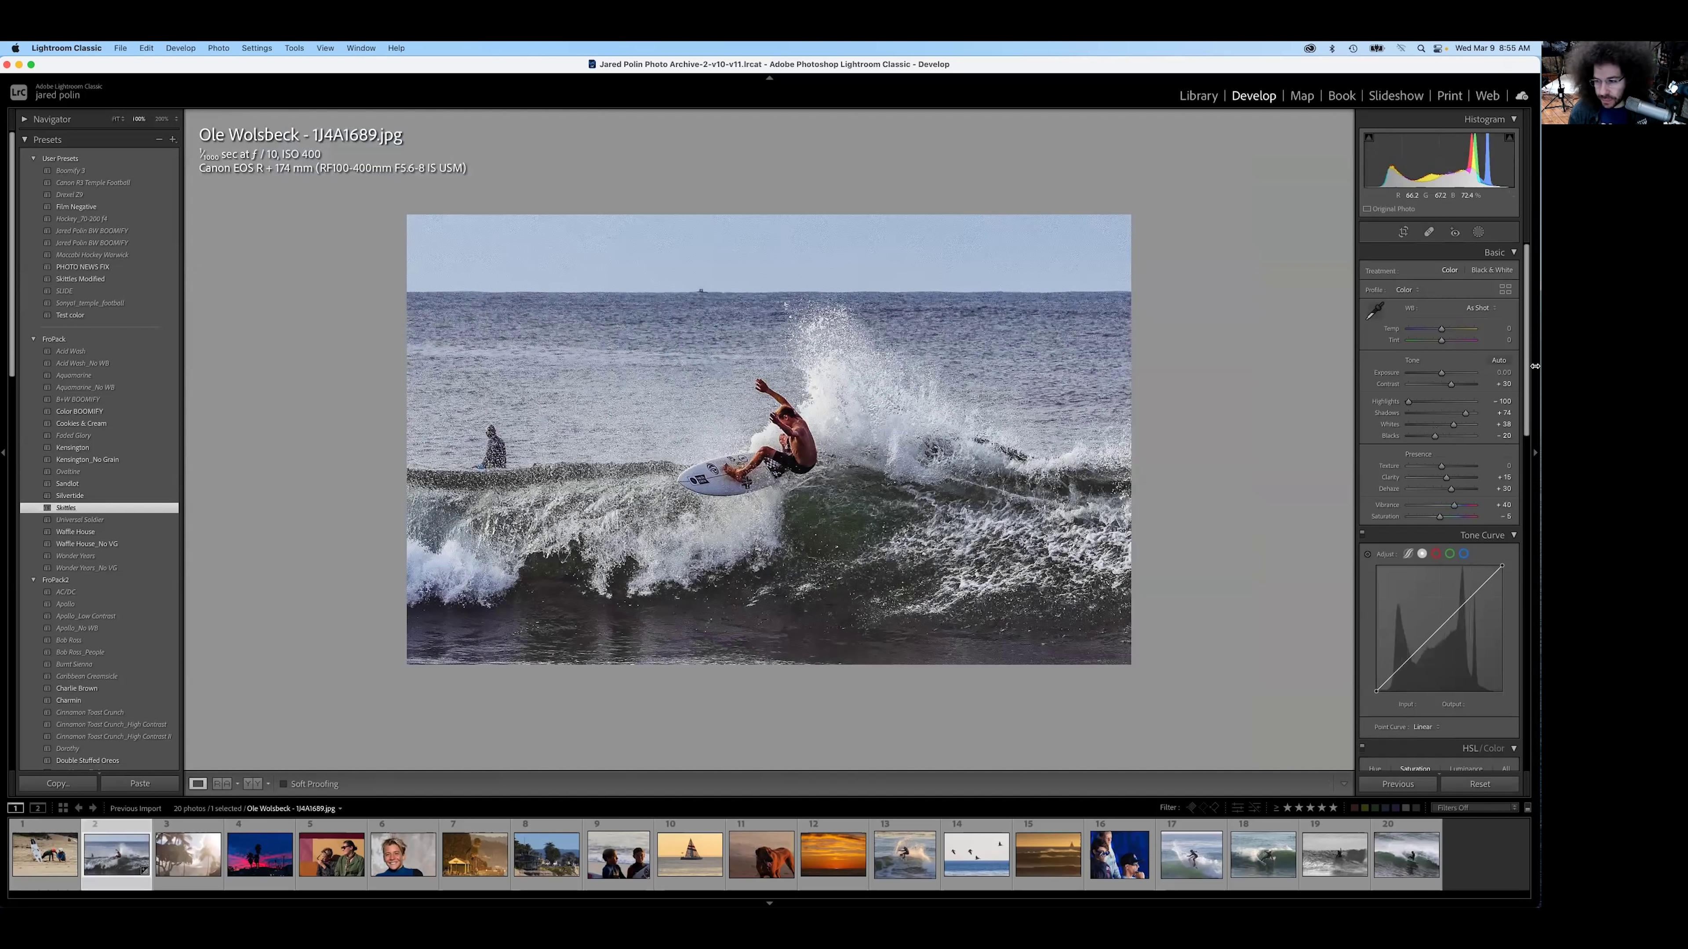
{"action": "left_click", "coordinate": [1440, 374]}
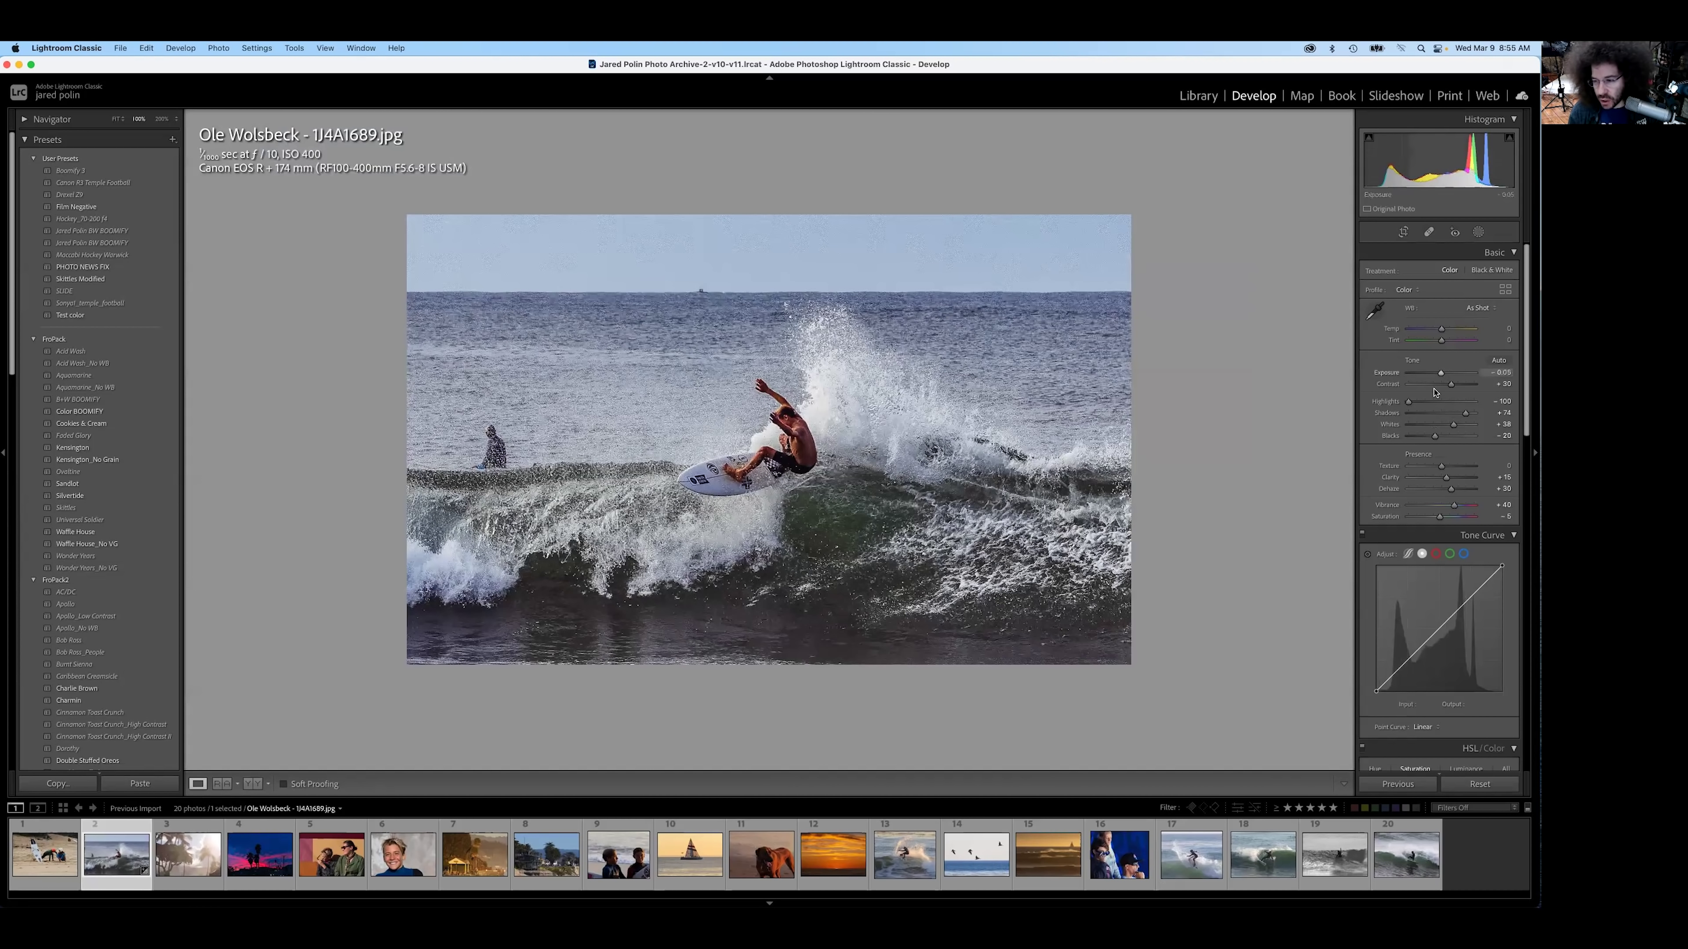
{"action": "left_click", "coordinate": [1428, 401]}
{"action": "left_click", "coordinate": [1450, 412]}
{"action": "left_click_drag", "start_coordinate": [1450, 412], "coordinate": [1455, 413]}
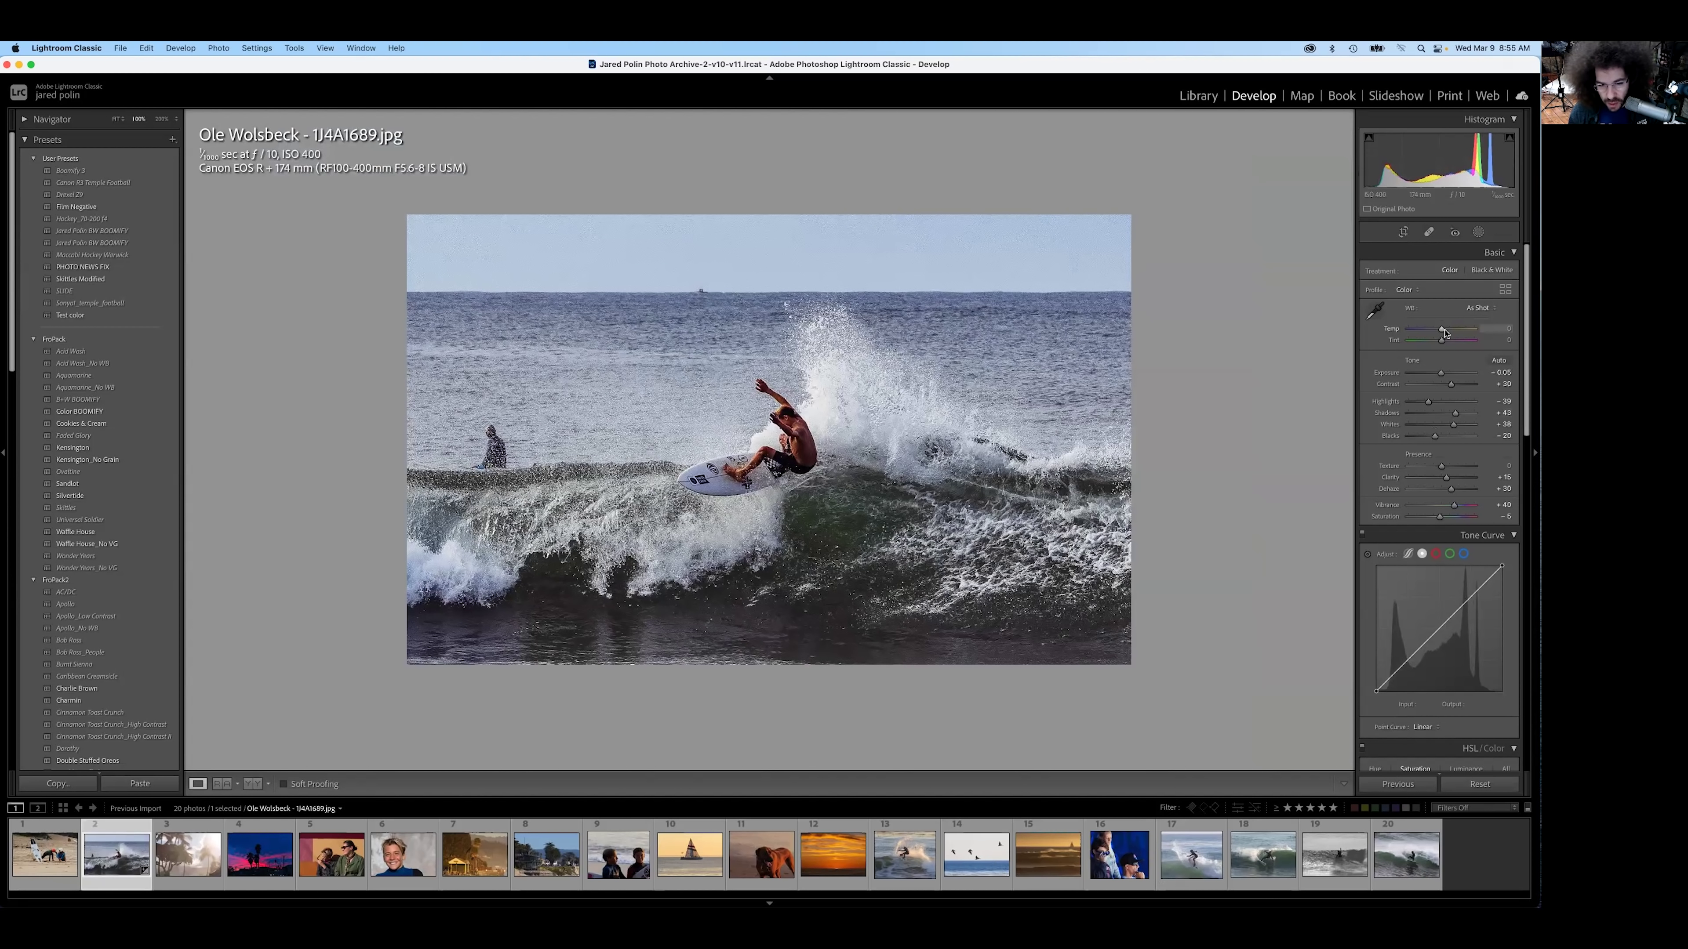
{"action": "left_click_drag", "start_coordinate": [1445, 332], "coordinate": [1446, 332]}
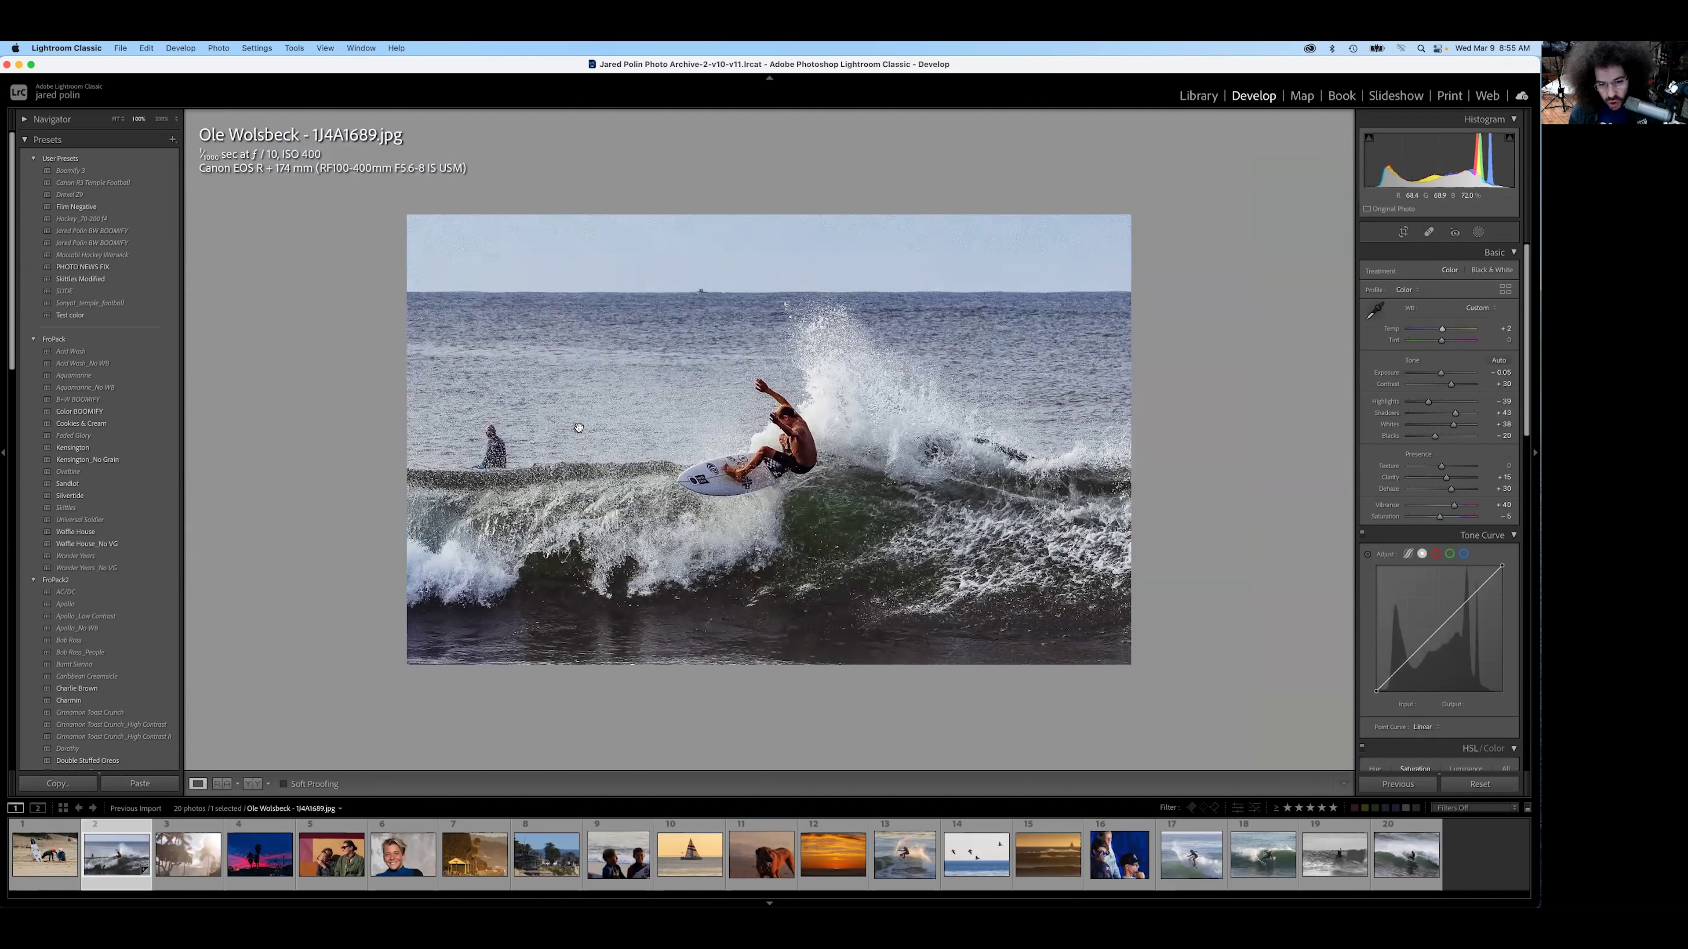
{"action": "left_click", "coordinate": [410, 459]}
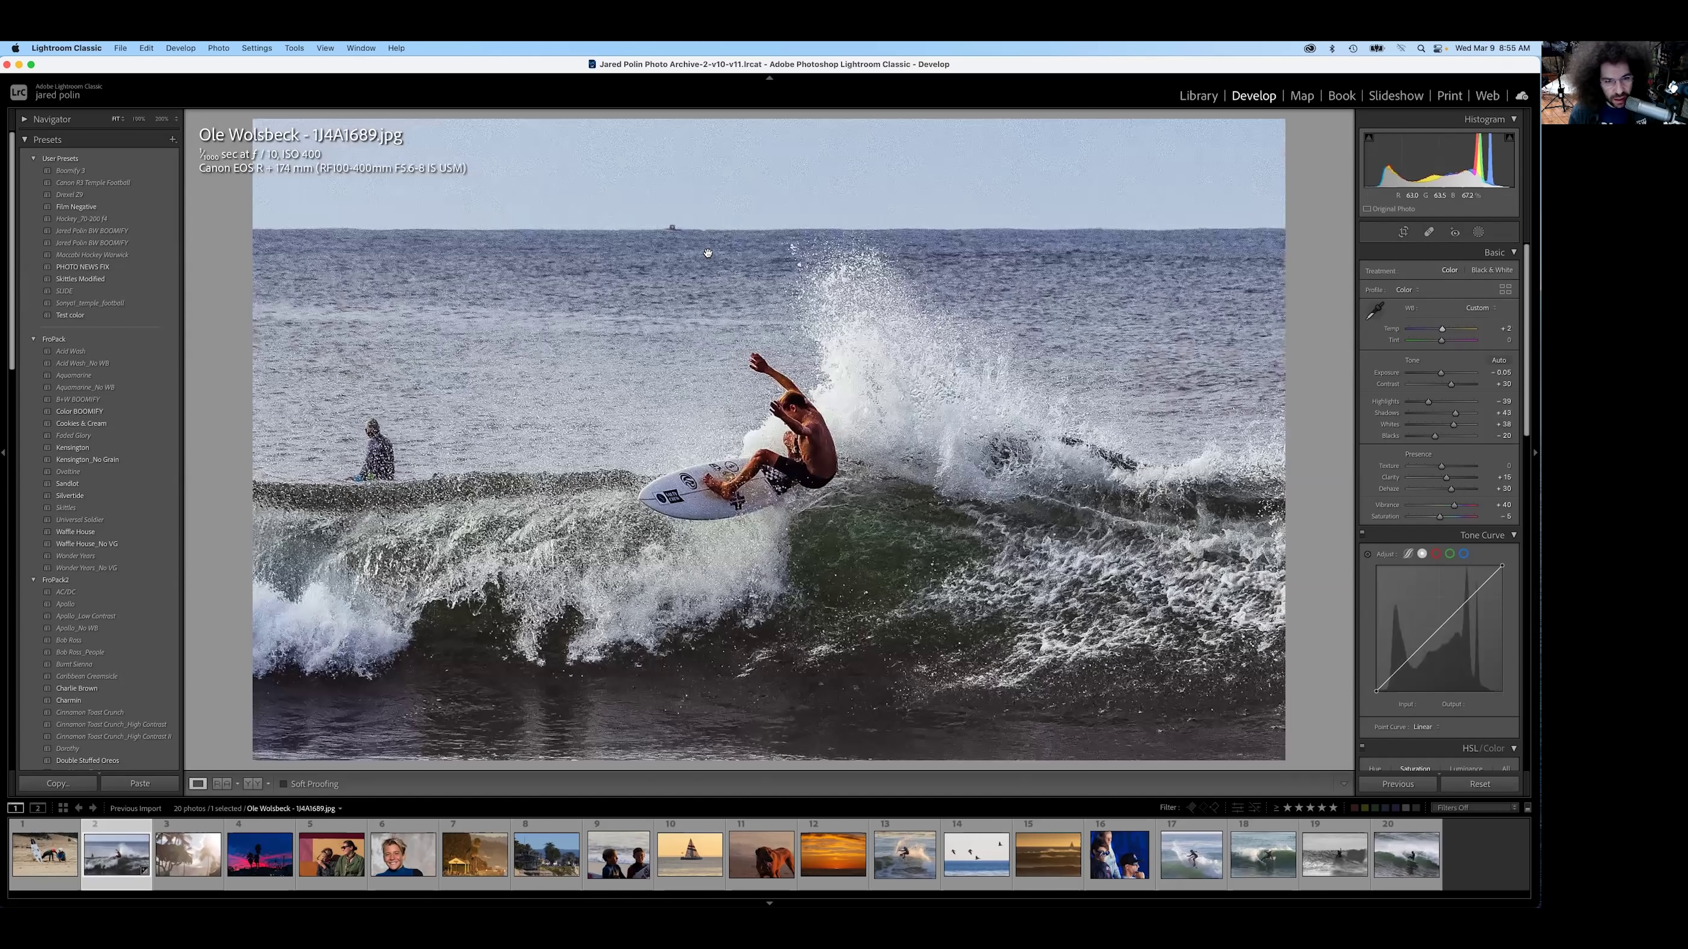
{"action": "left_click", "coordinate": [728, 264]}
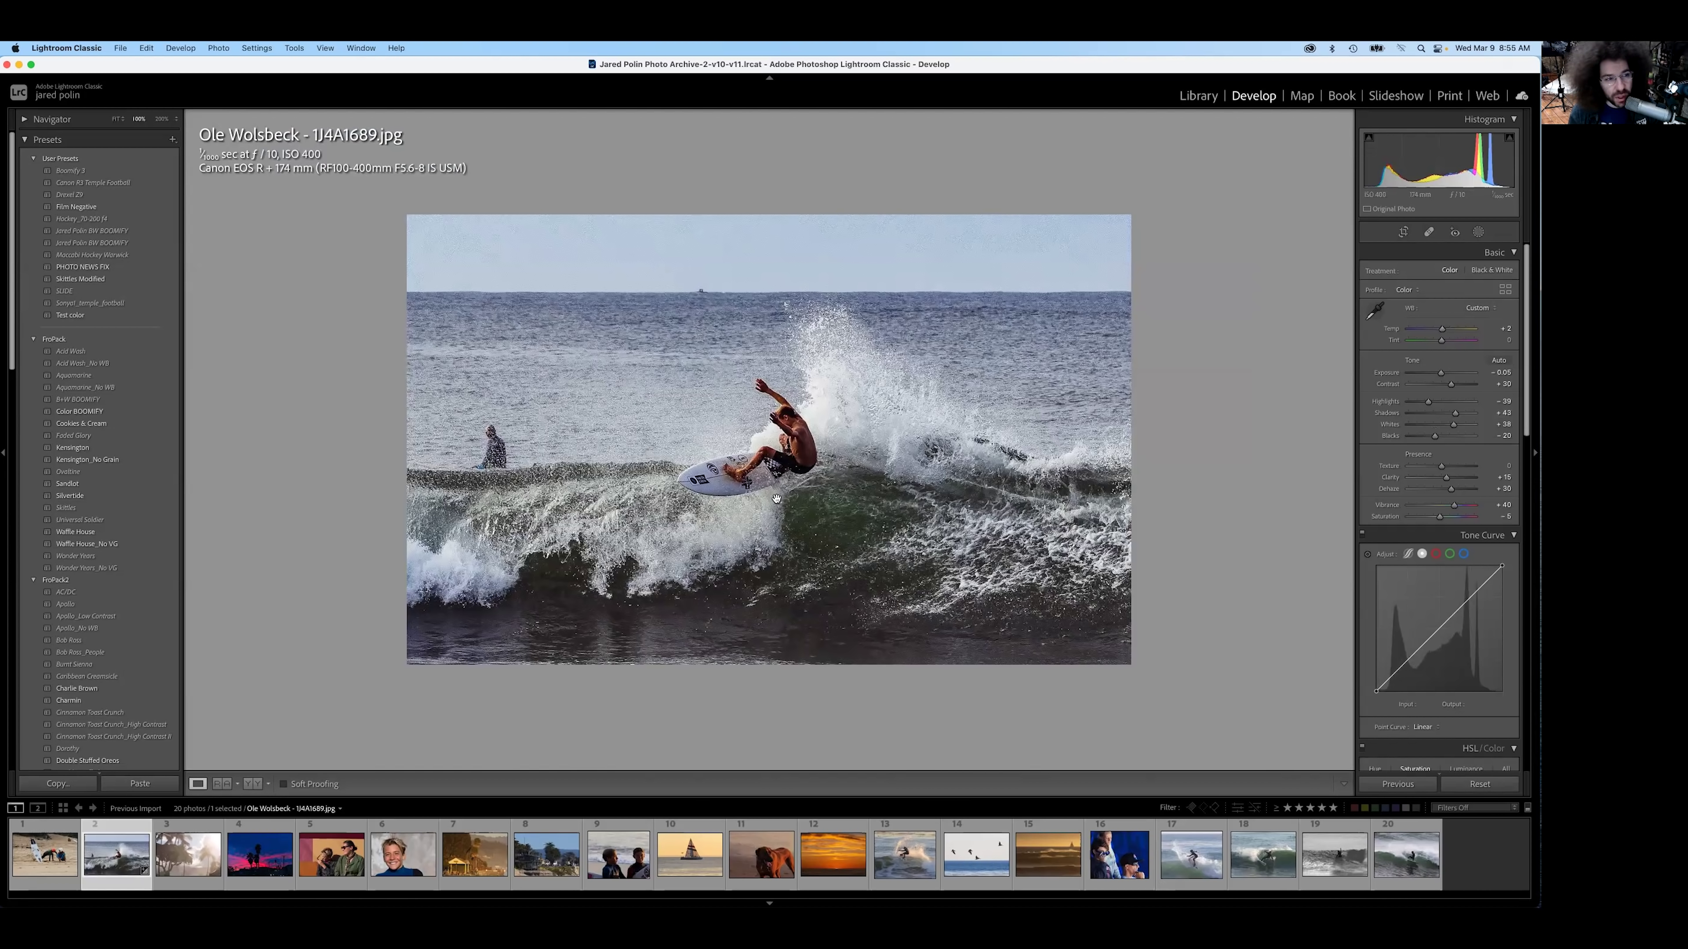
{"action": "left_click", "coordinate": [1488, 786]}
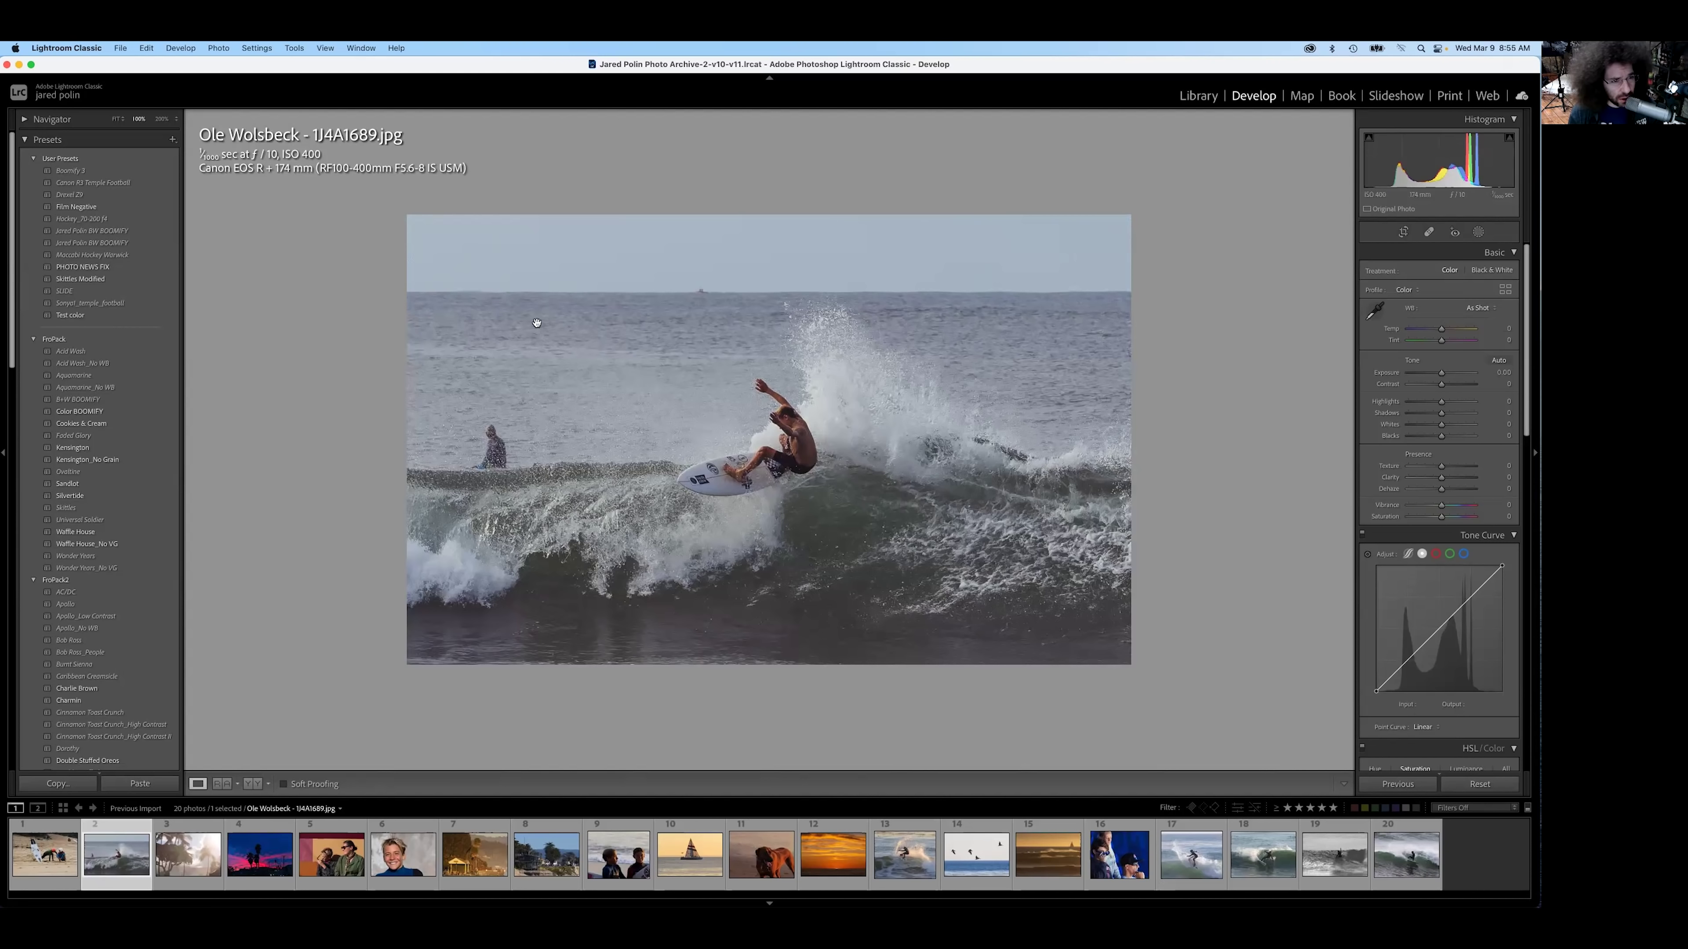
Step: Inspect the surfer photo at Fit, 100% and closer zoom, then advance to palm-tree photo 1J4A1842.jpg
{"action": "left_click", "coordinate": [805, 490]}
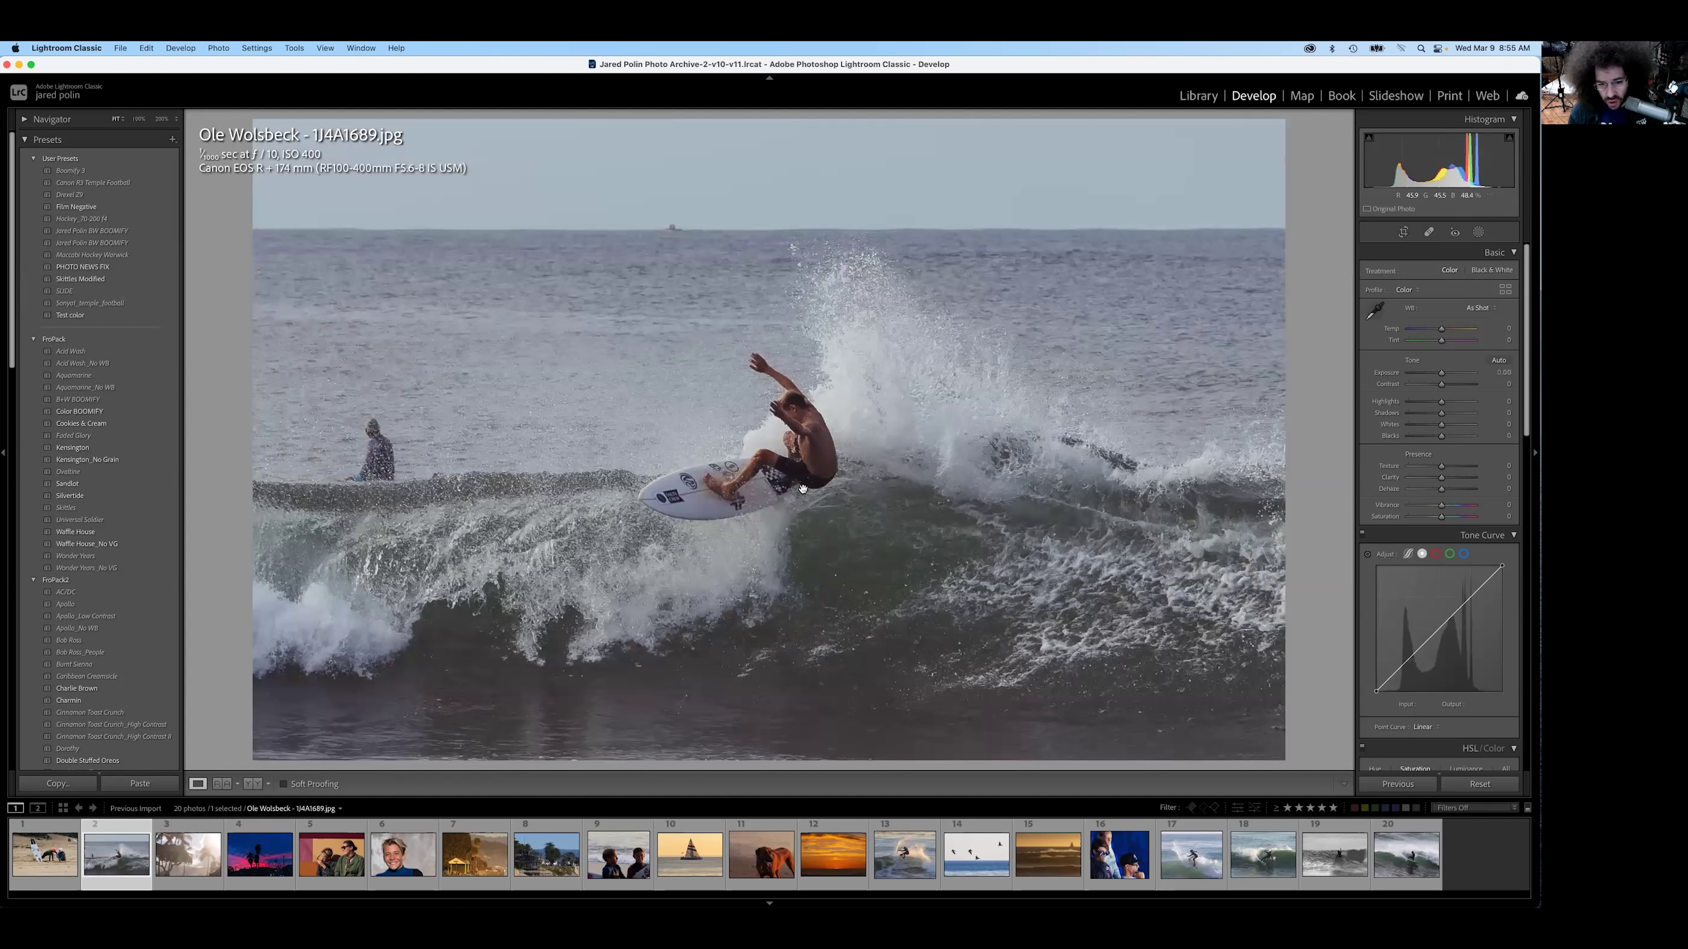
{"action": "left_click", "coordinate": [802, 488]}
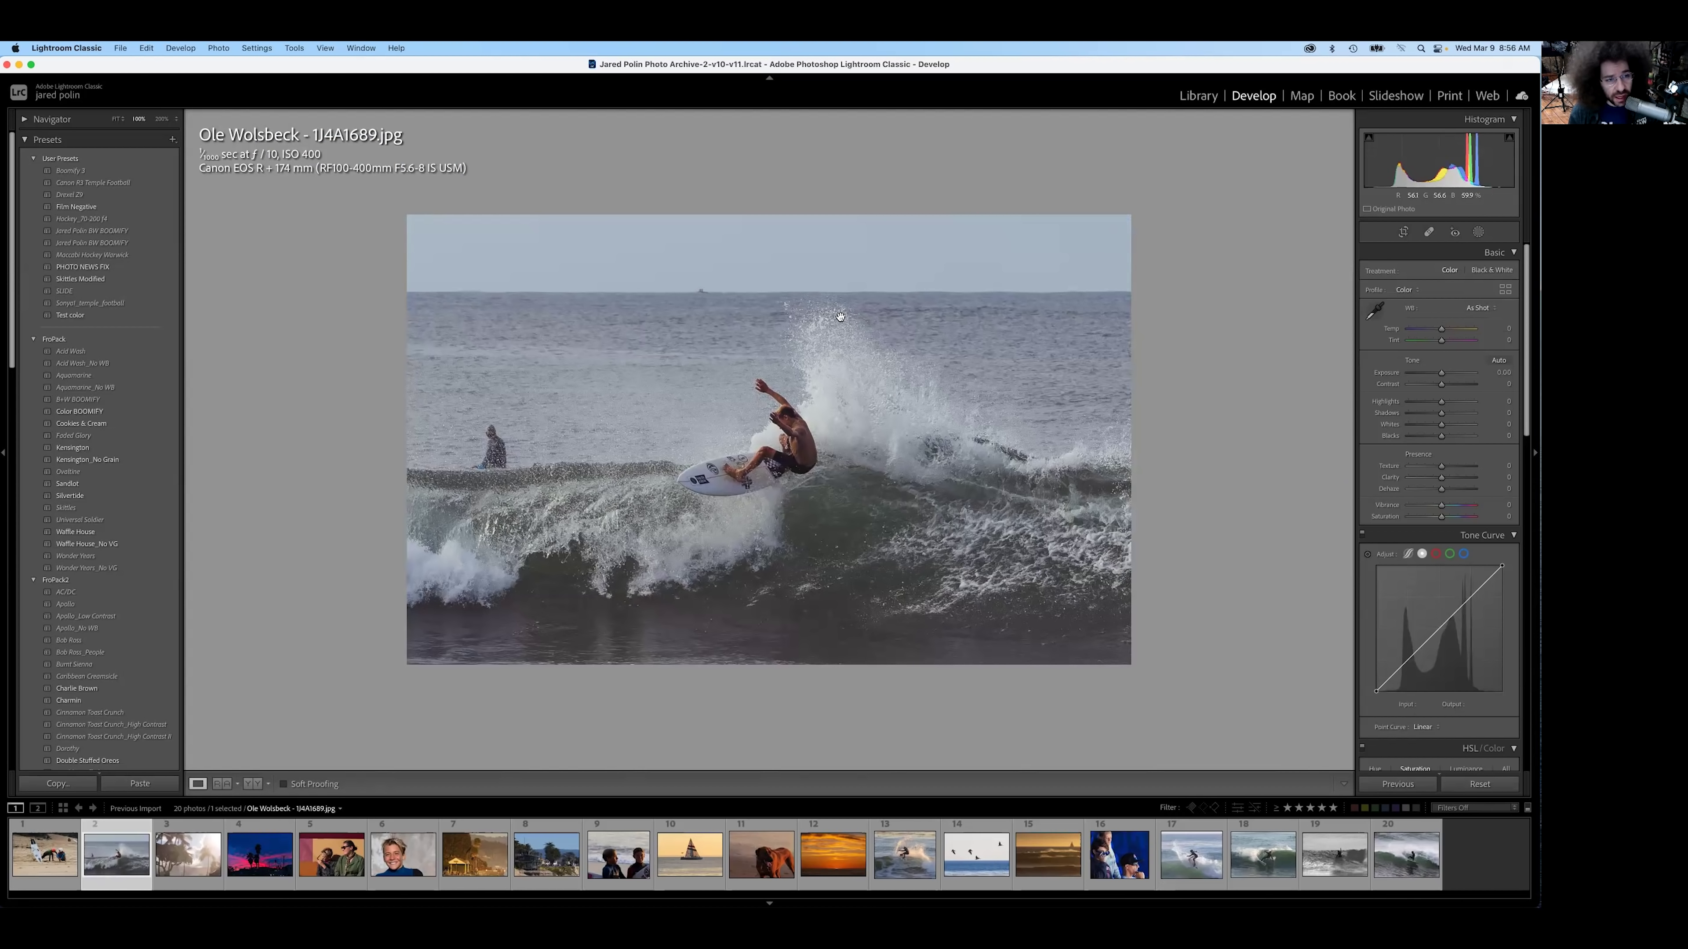
{"action": "left_click", "coordinate": [697, 360]}
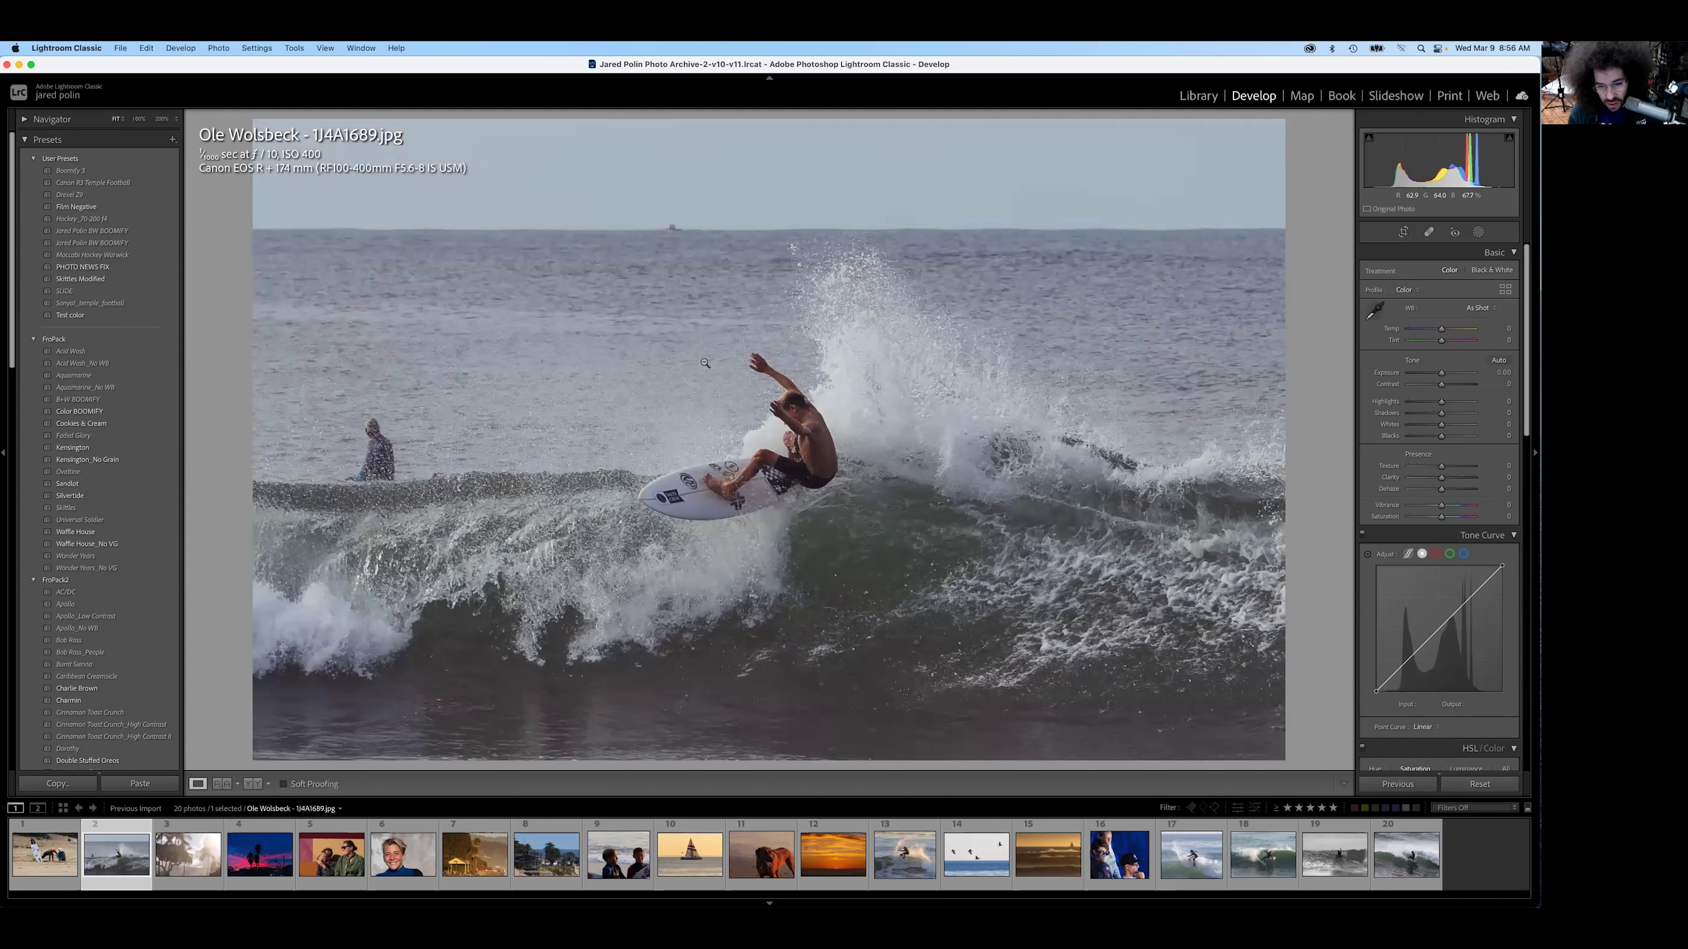
{"action": "left_click", "coordinate": [162, 119]}
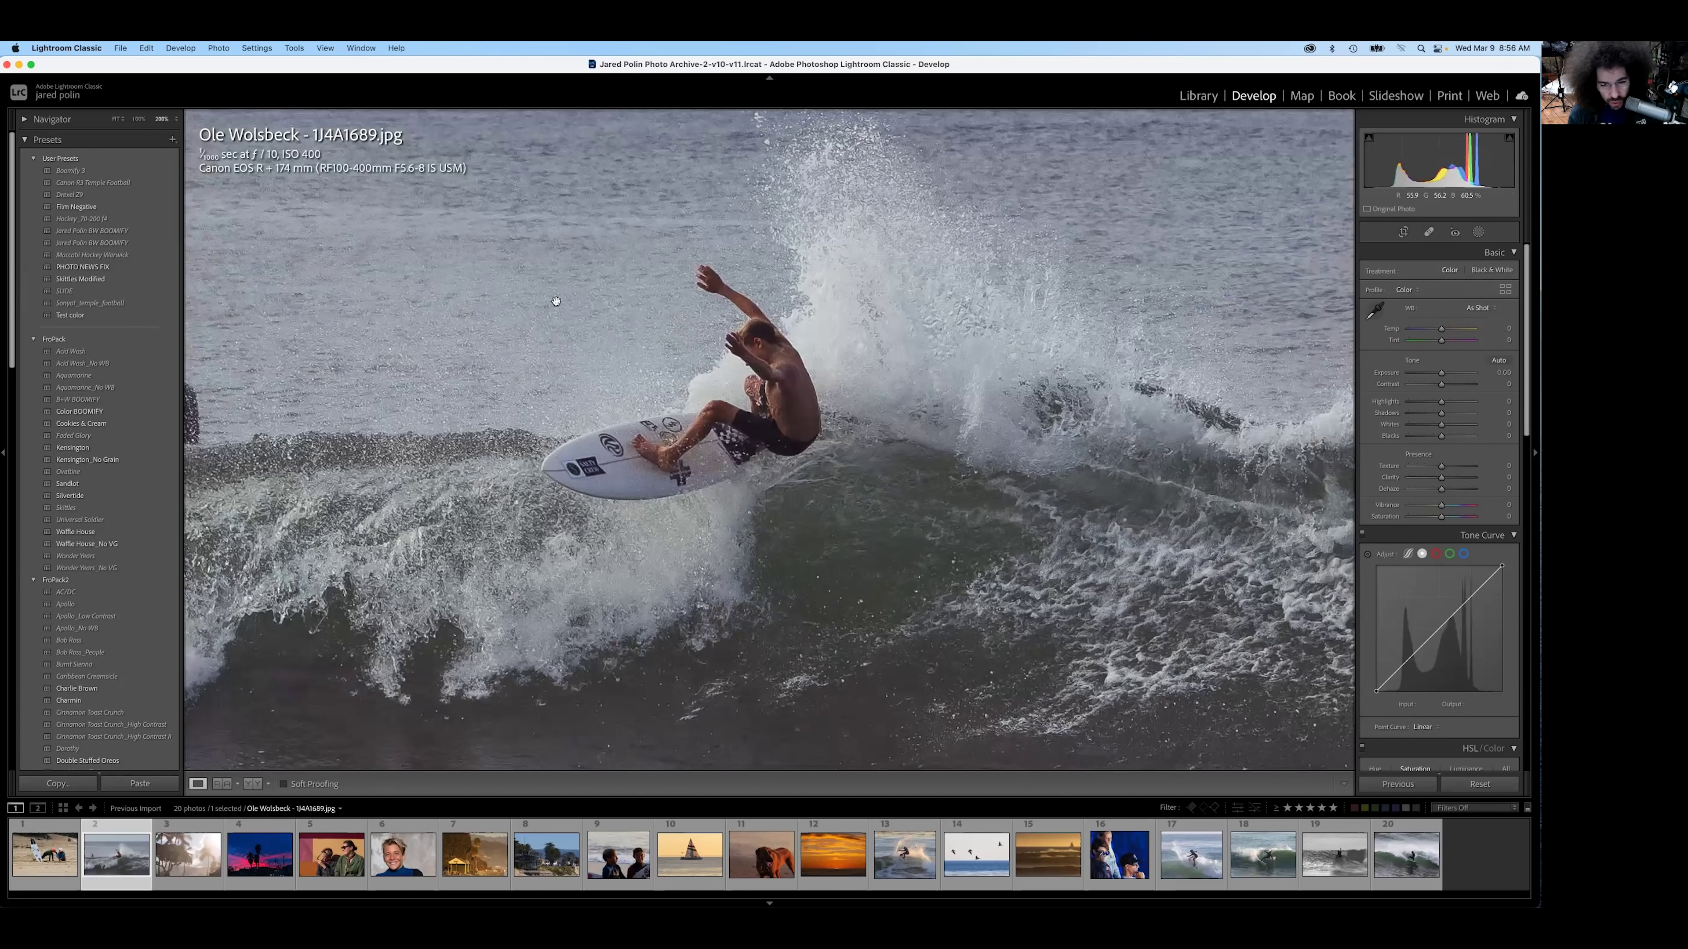
{"action": "left_click", "coordinate": [118, 119]}
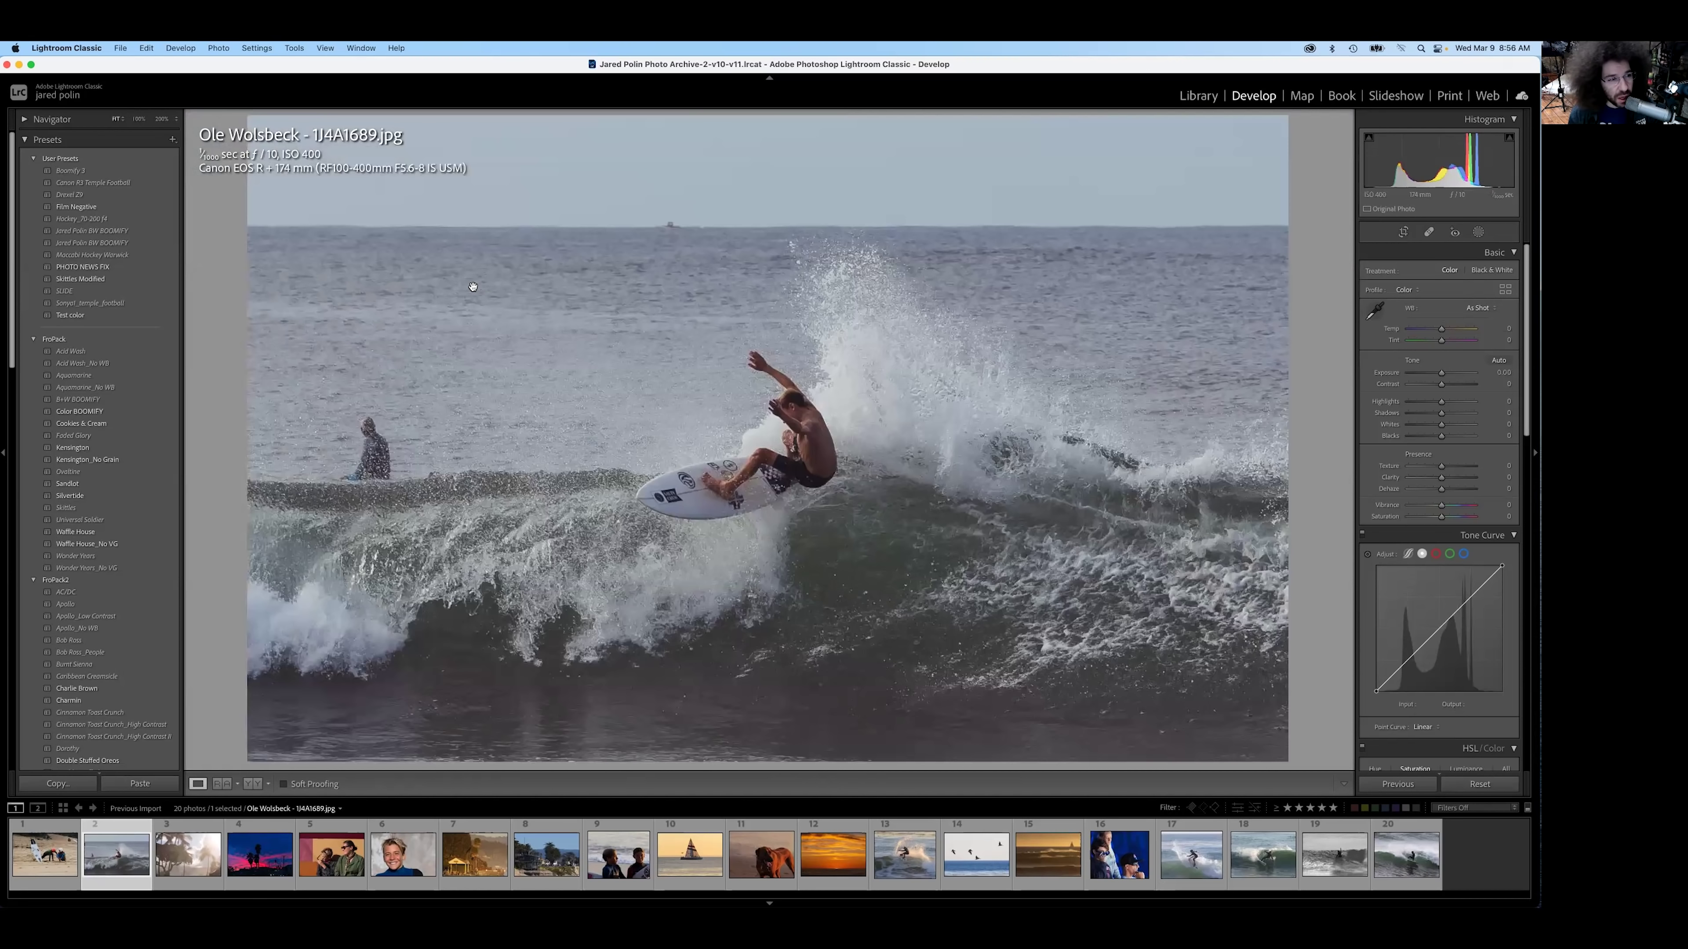
{"action": "left_click", "coordinate": [473, 286]}
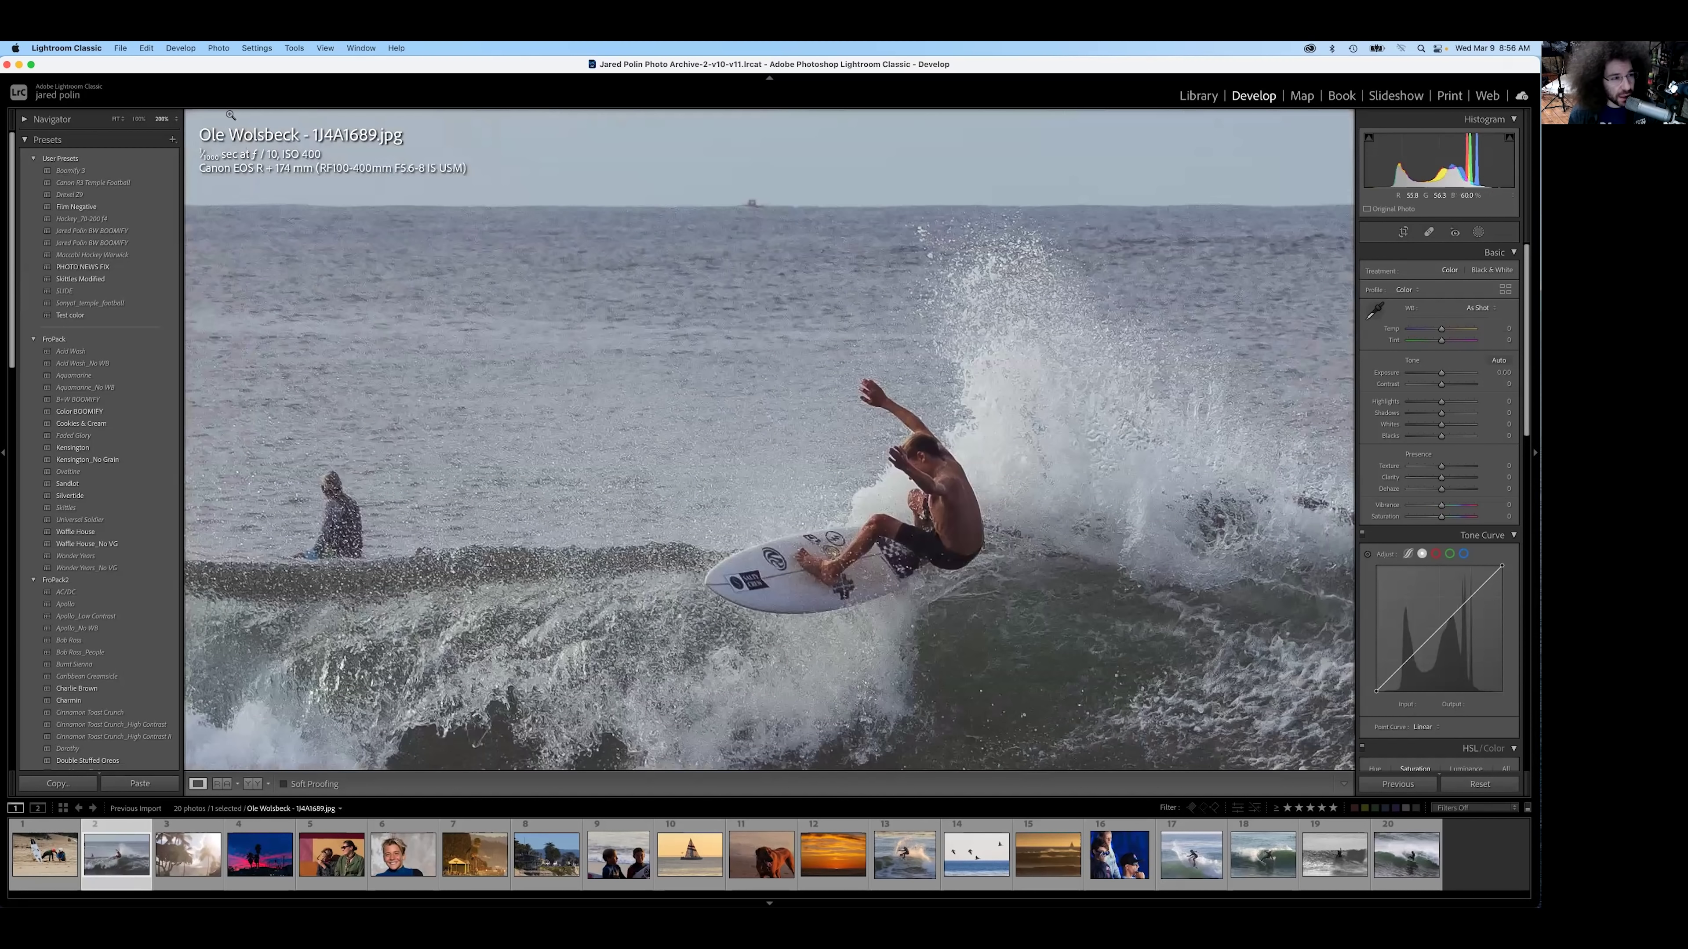
{"action": "left_click", "coordinate": [141, 120]}
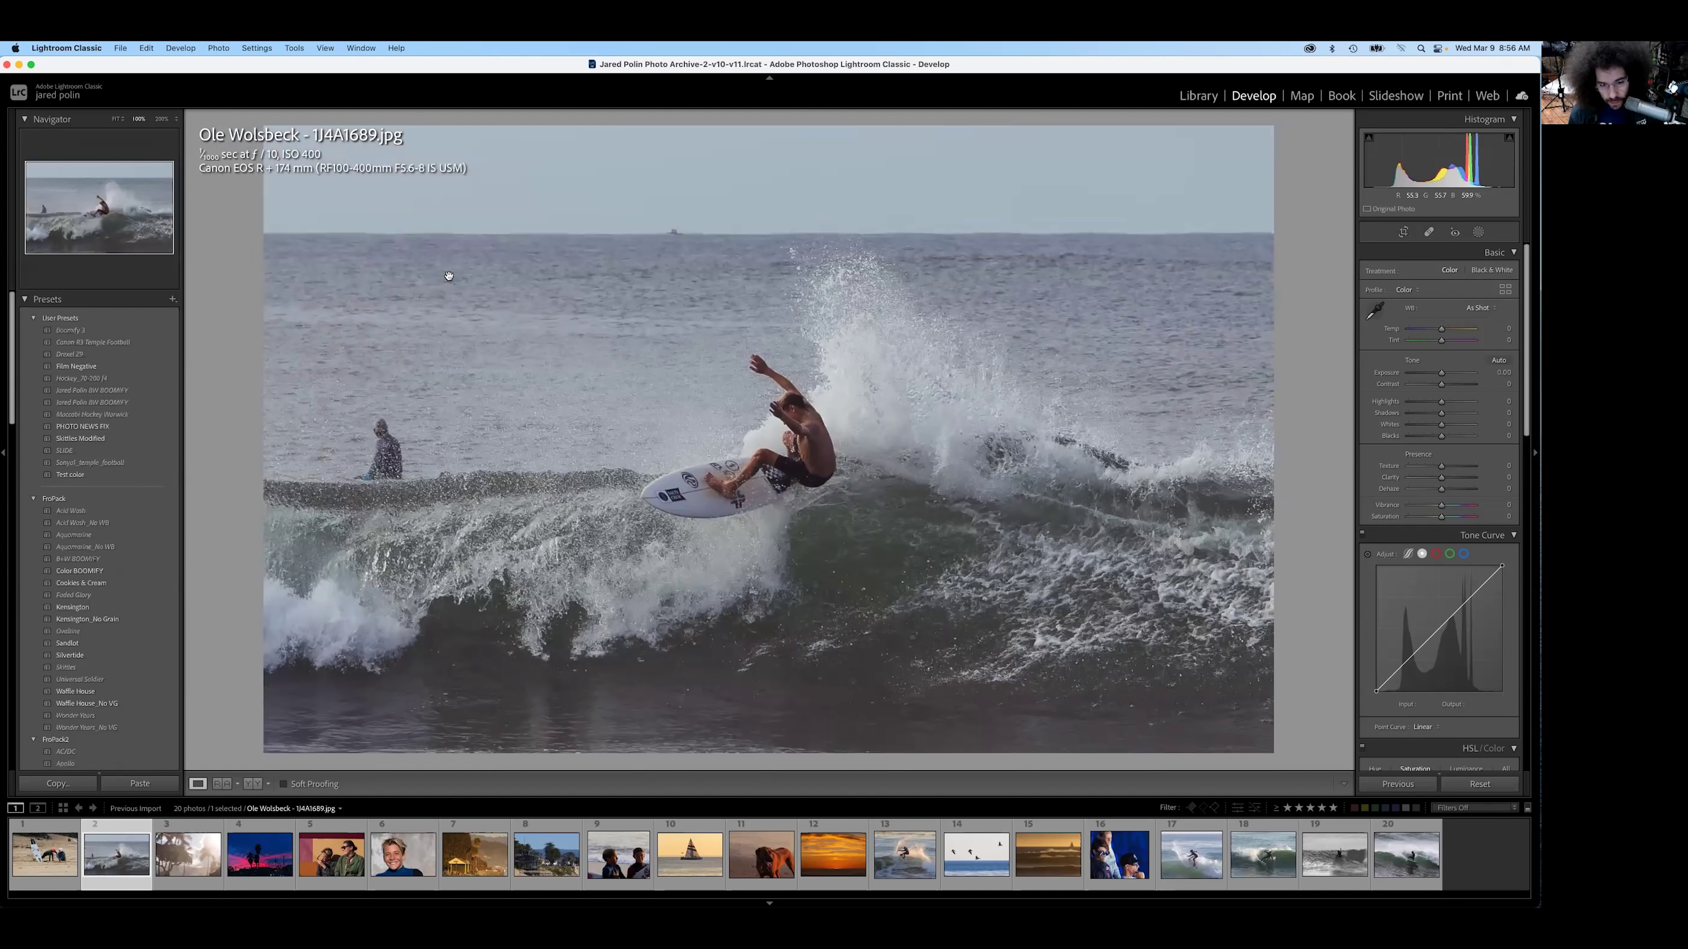
{"action": "key", "text": "Right"}
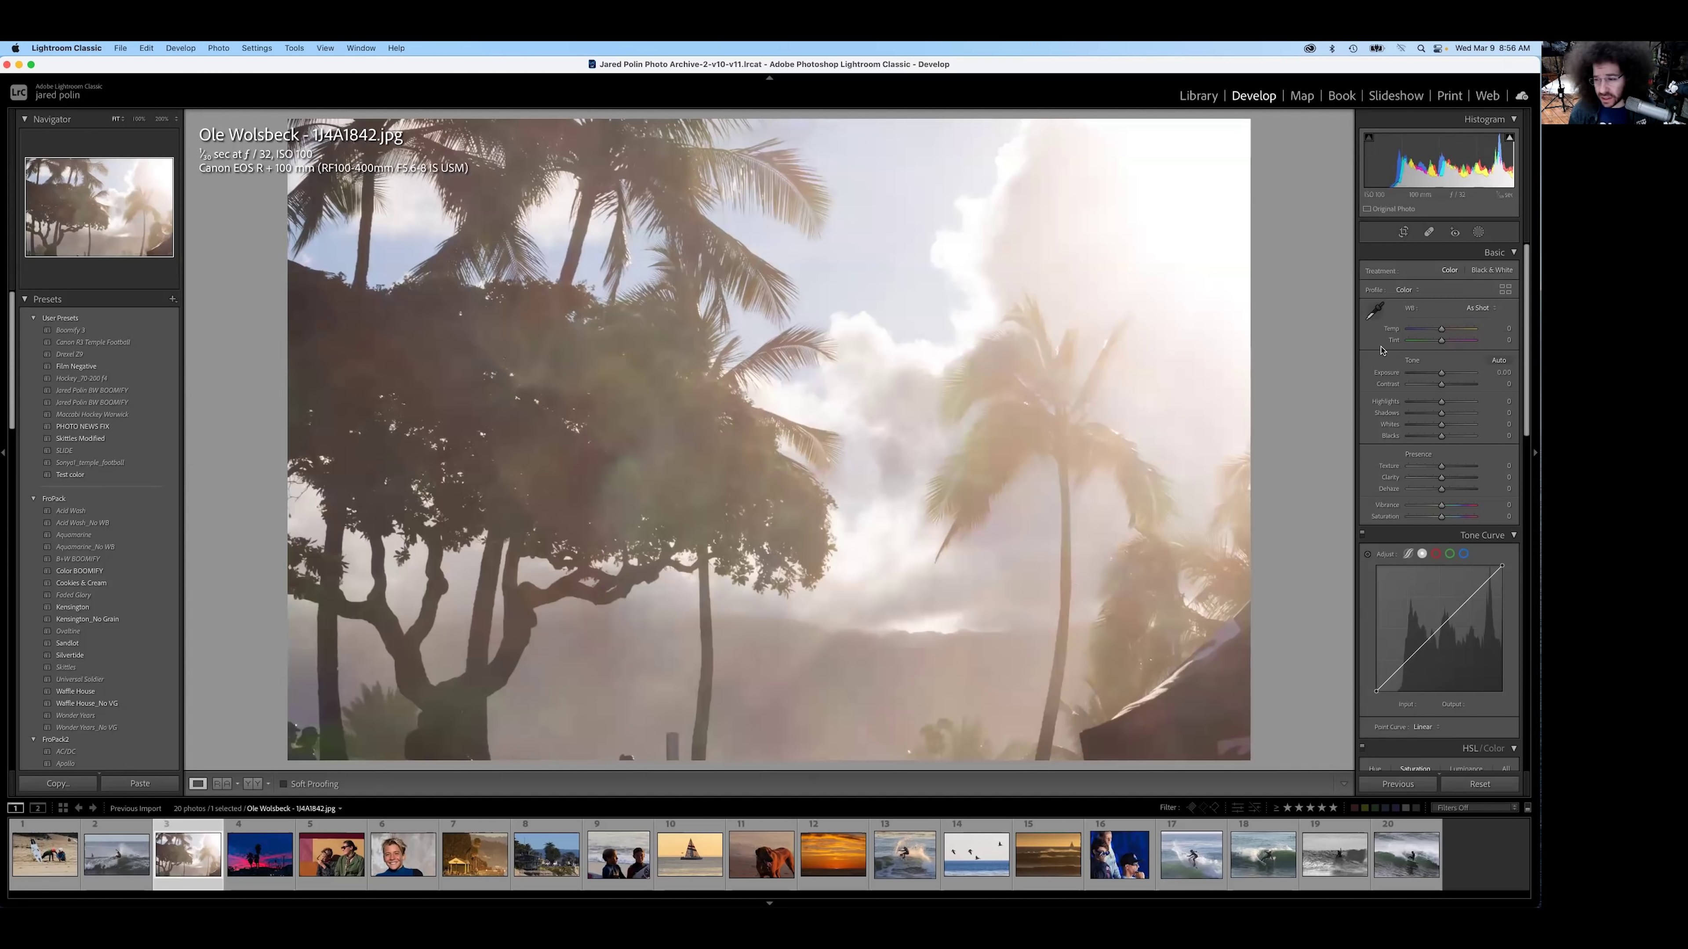
Step: Lower exposure, set Contrast +84, Texture +24 and Clarity +21, checking detail at 100%
{"action": "left_click_drag", "start_coordinate": [1441, 373], "coordinate": [1468, 385]}
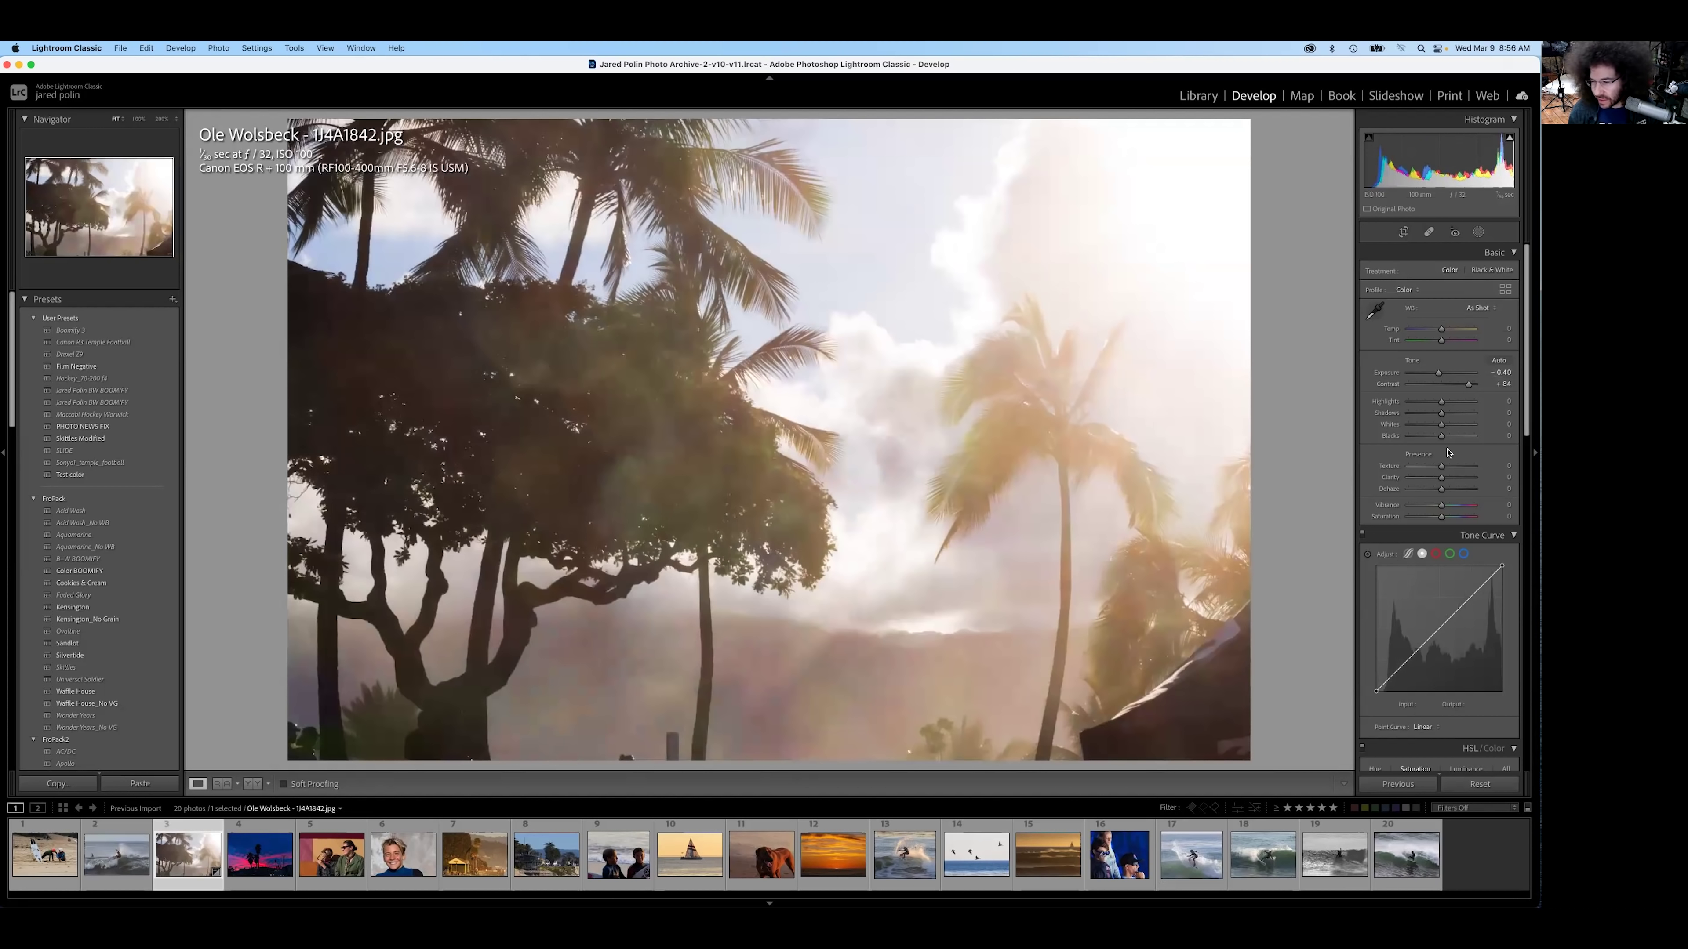
{"action": "left_click_drag", "start_coordinate": [1441, 465], "coordinate": [1449, 467]}
{"action": "left_click_drag", "start_coordinate": [1441, 478], "coordinate": [1447, 479]}
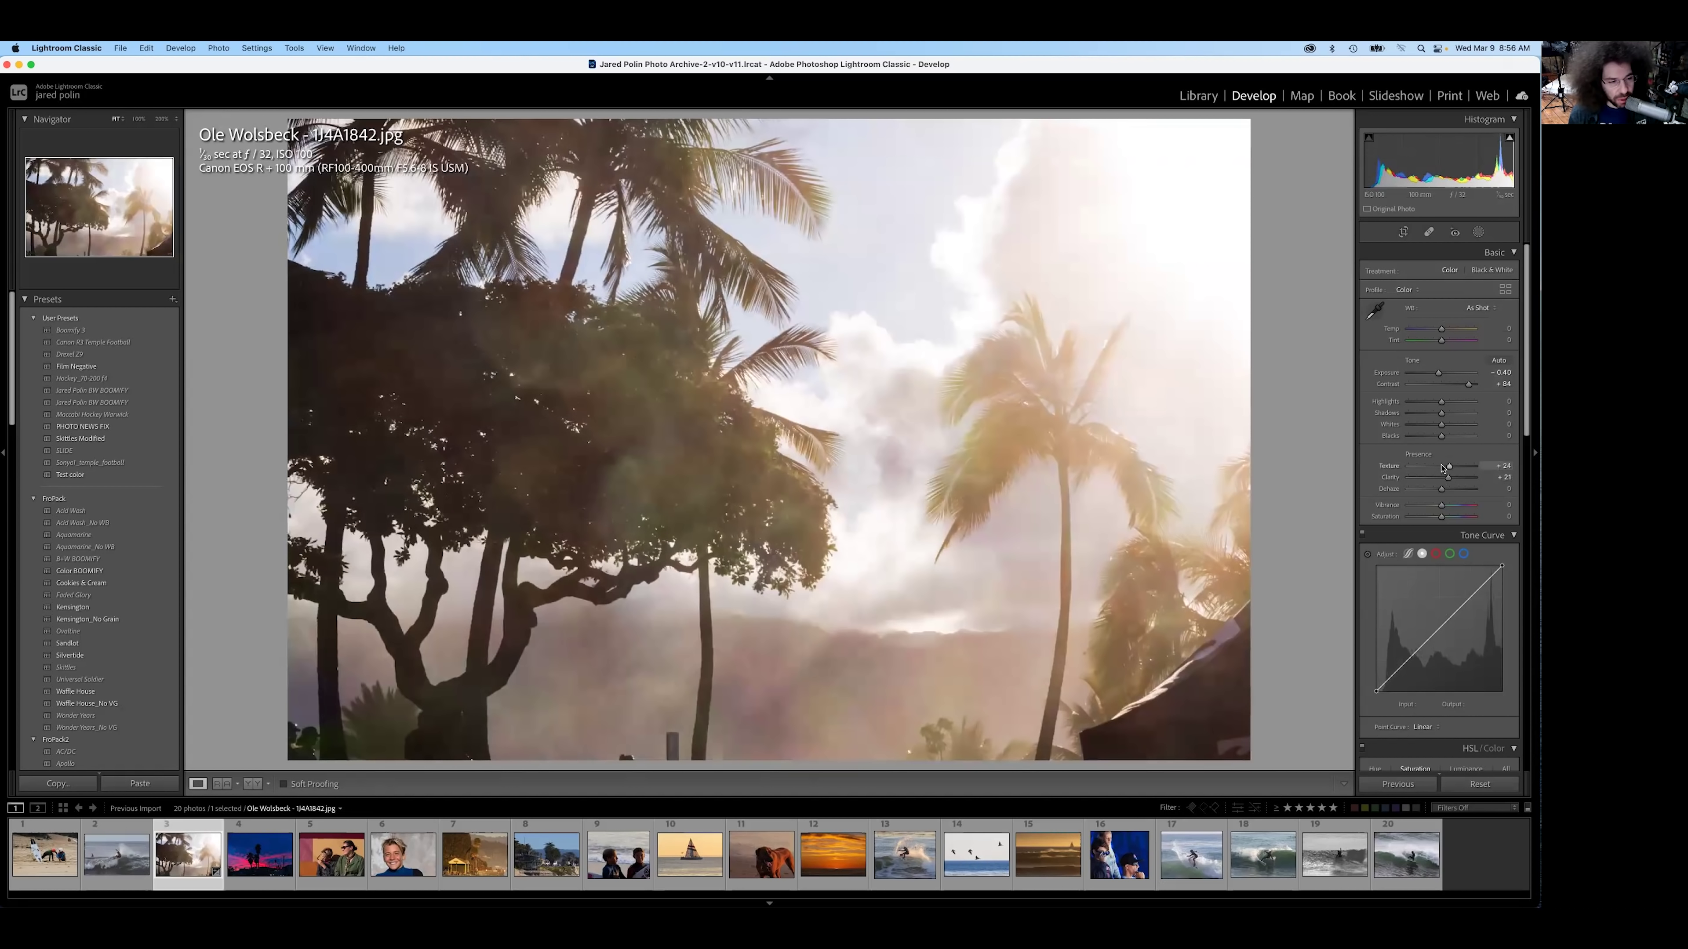
{"action": "left_click", "coordinate": [601, 296]}
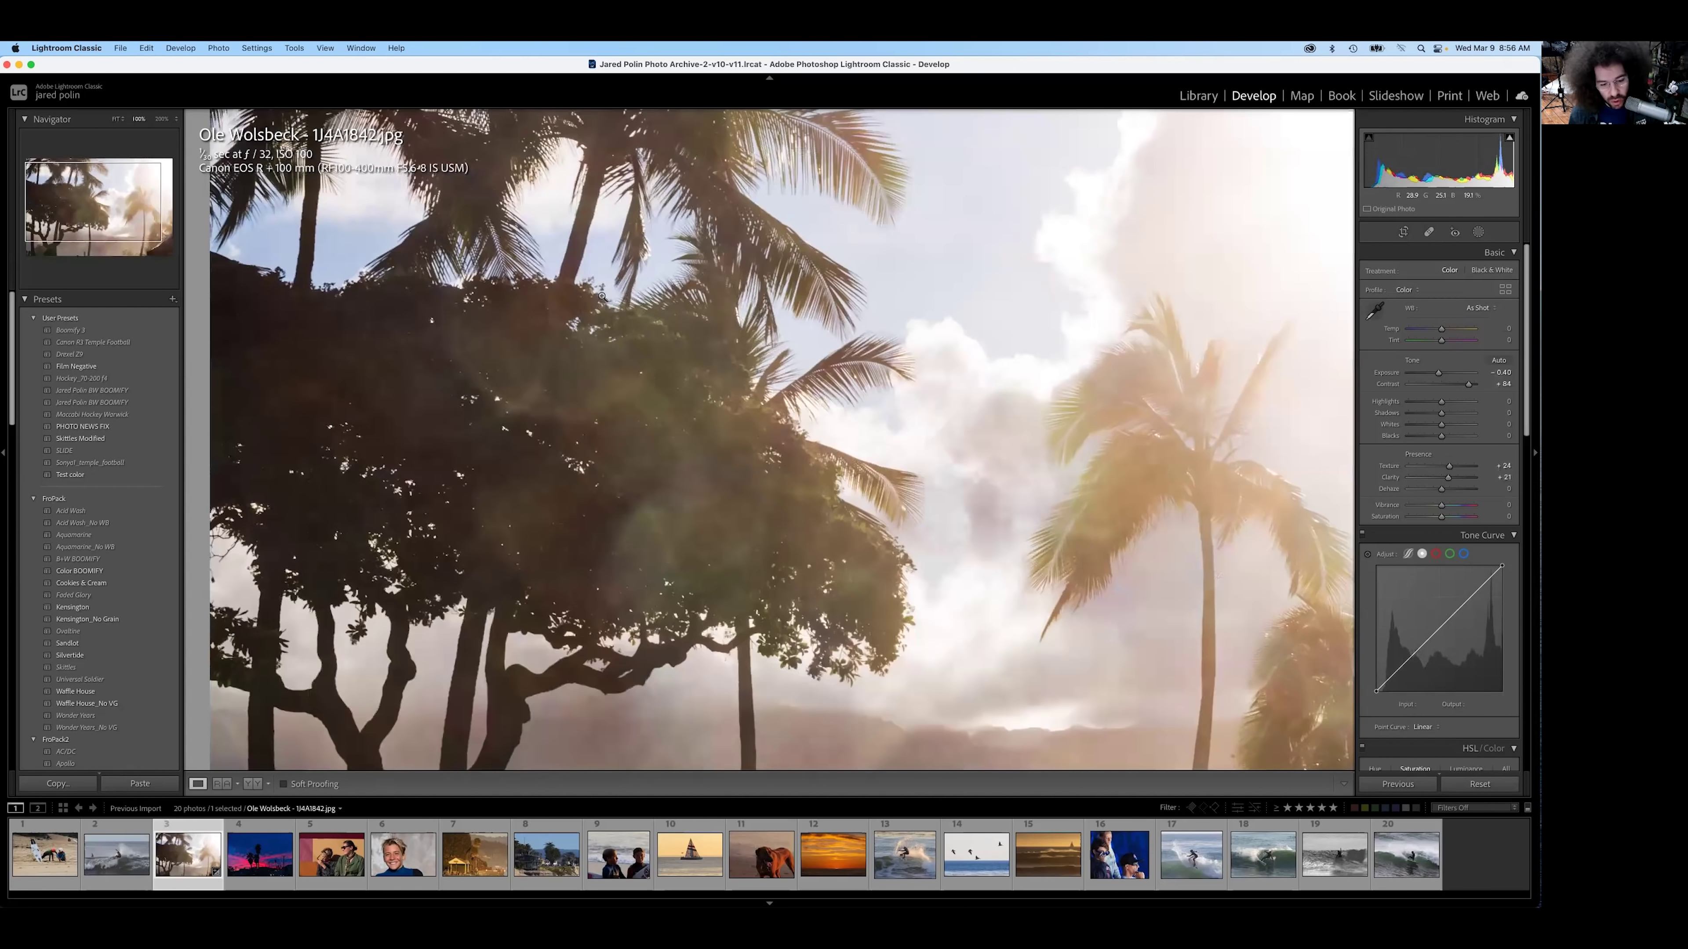
{"action": "left_click", "coordinate": [602, 296]}
Step: Inspect the palm trees up close, then advance to sunset photo 1J4A1970.jpg
{"action": "right_click", "coordinate": [908, 387]}
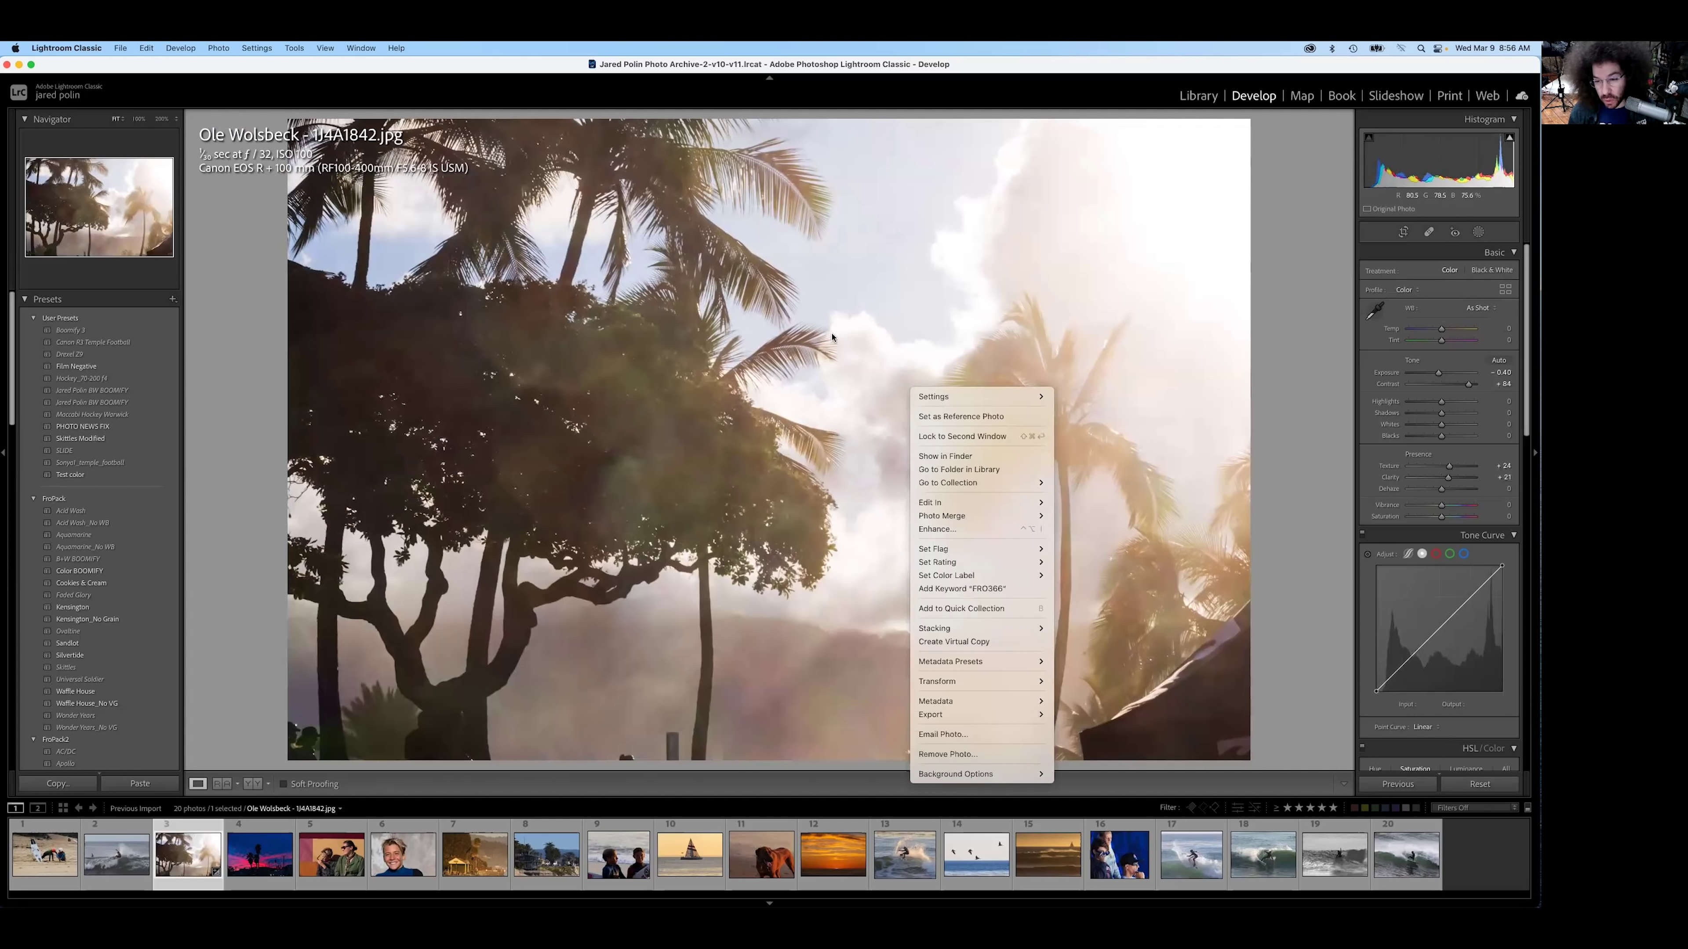
{"action": "left_click", "coordinate": [811, 309]}
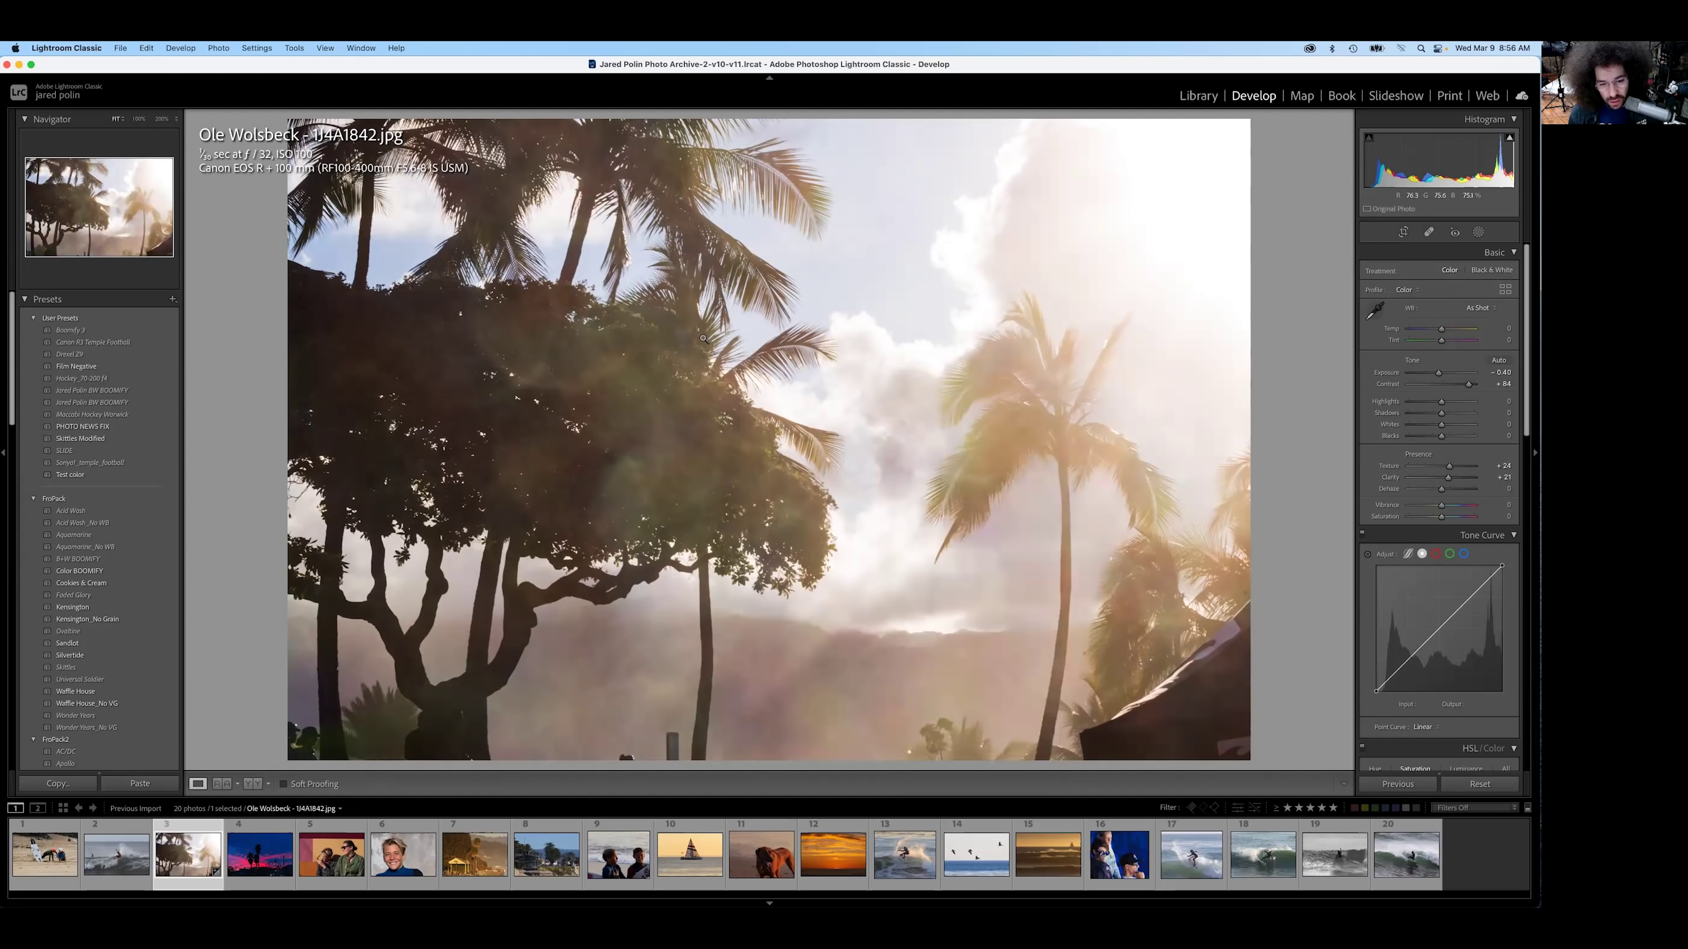
{"action": "left_click", "coordinate": [497, 327]}
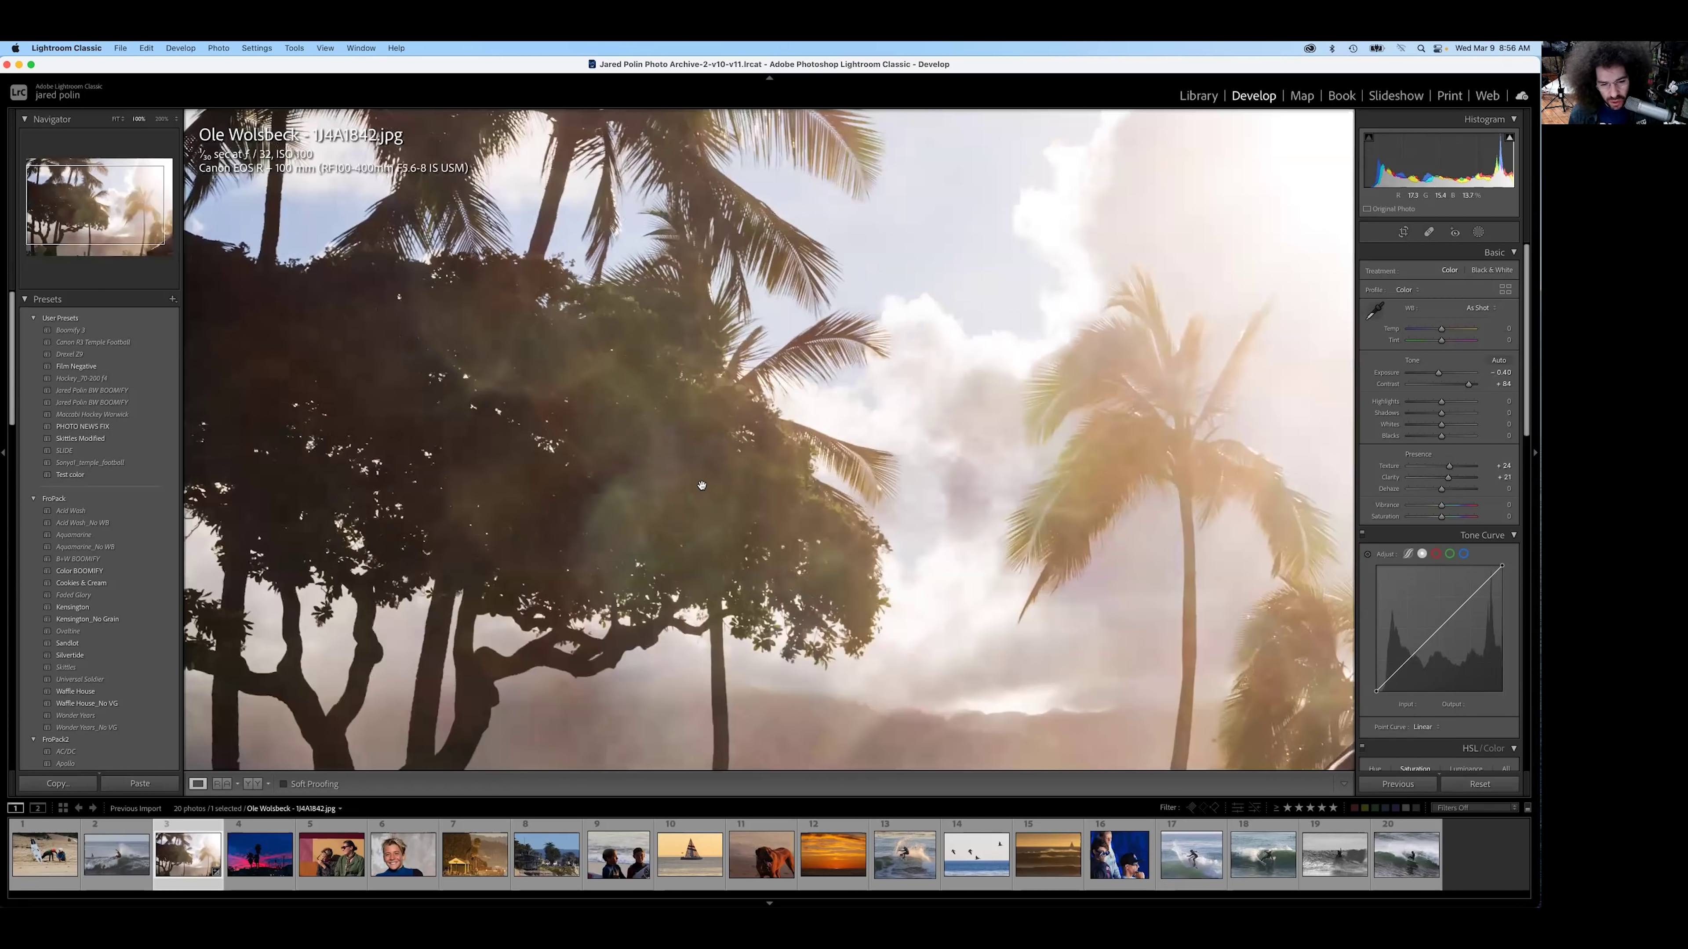
{"action": "left_click", "coordinate": [662, 470]}
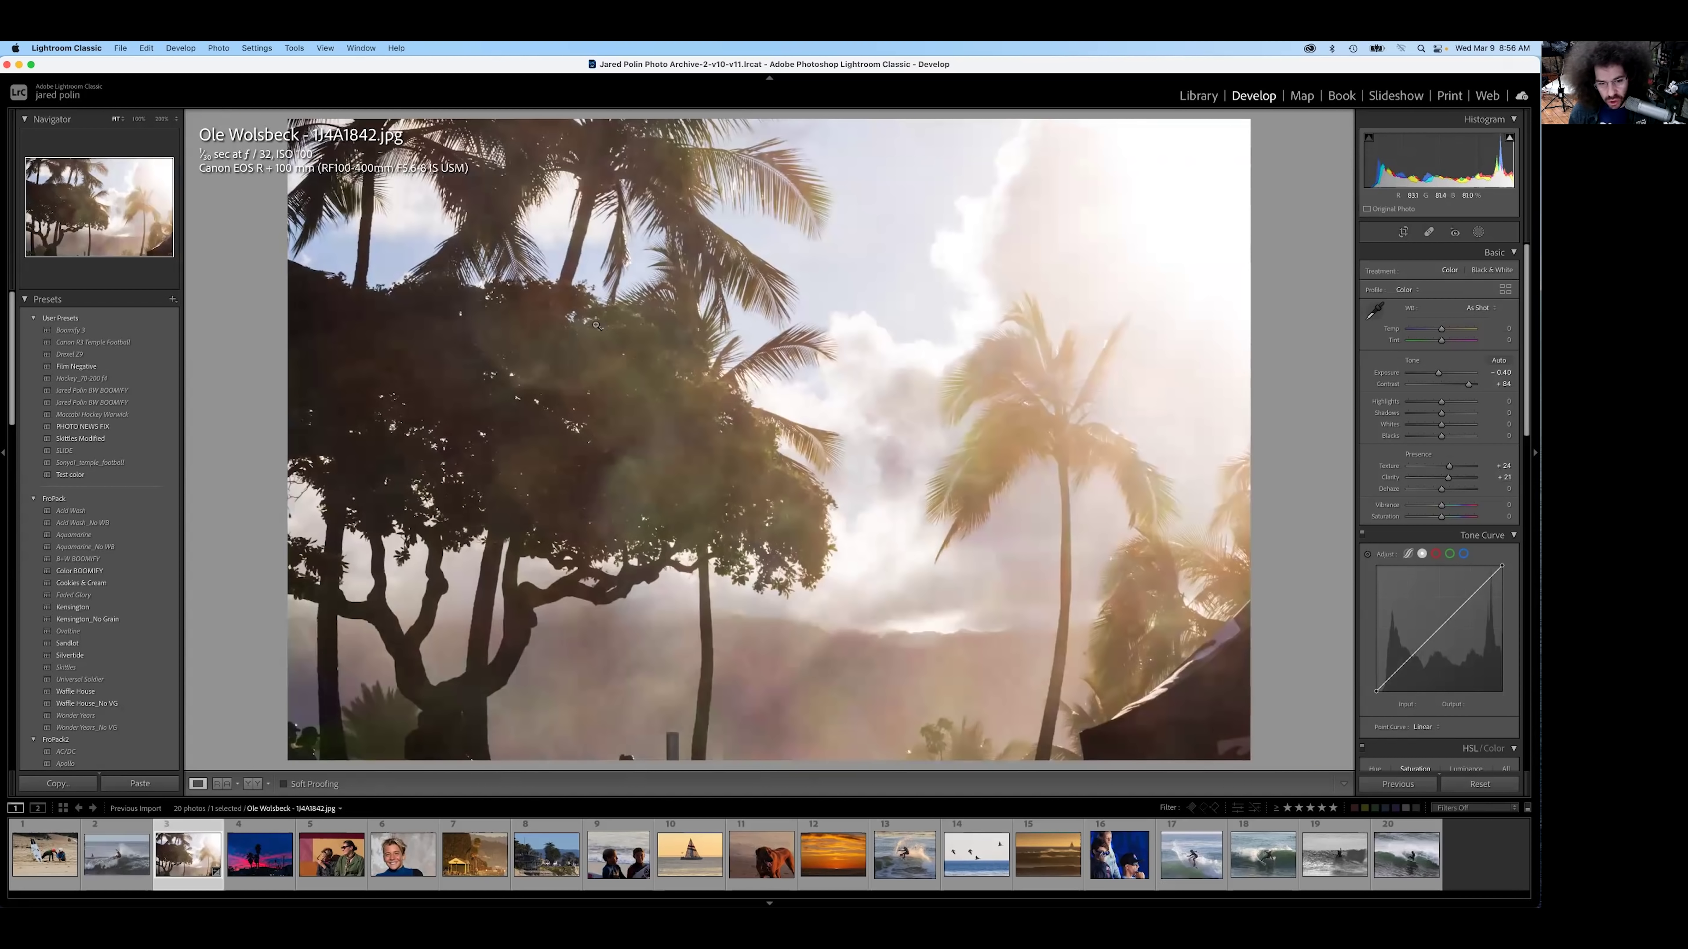
{"action": "key", "text": "Right"}
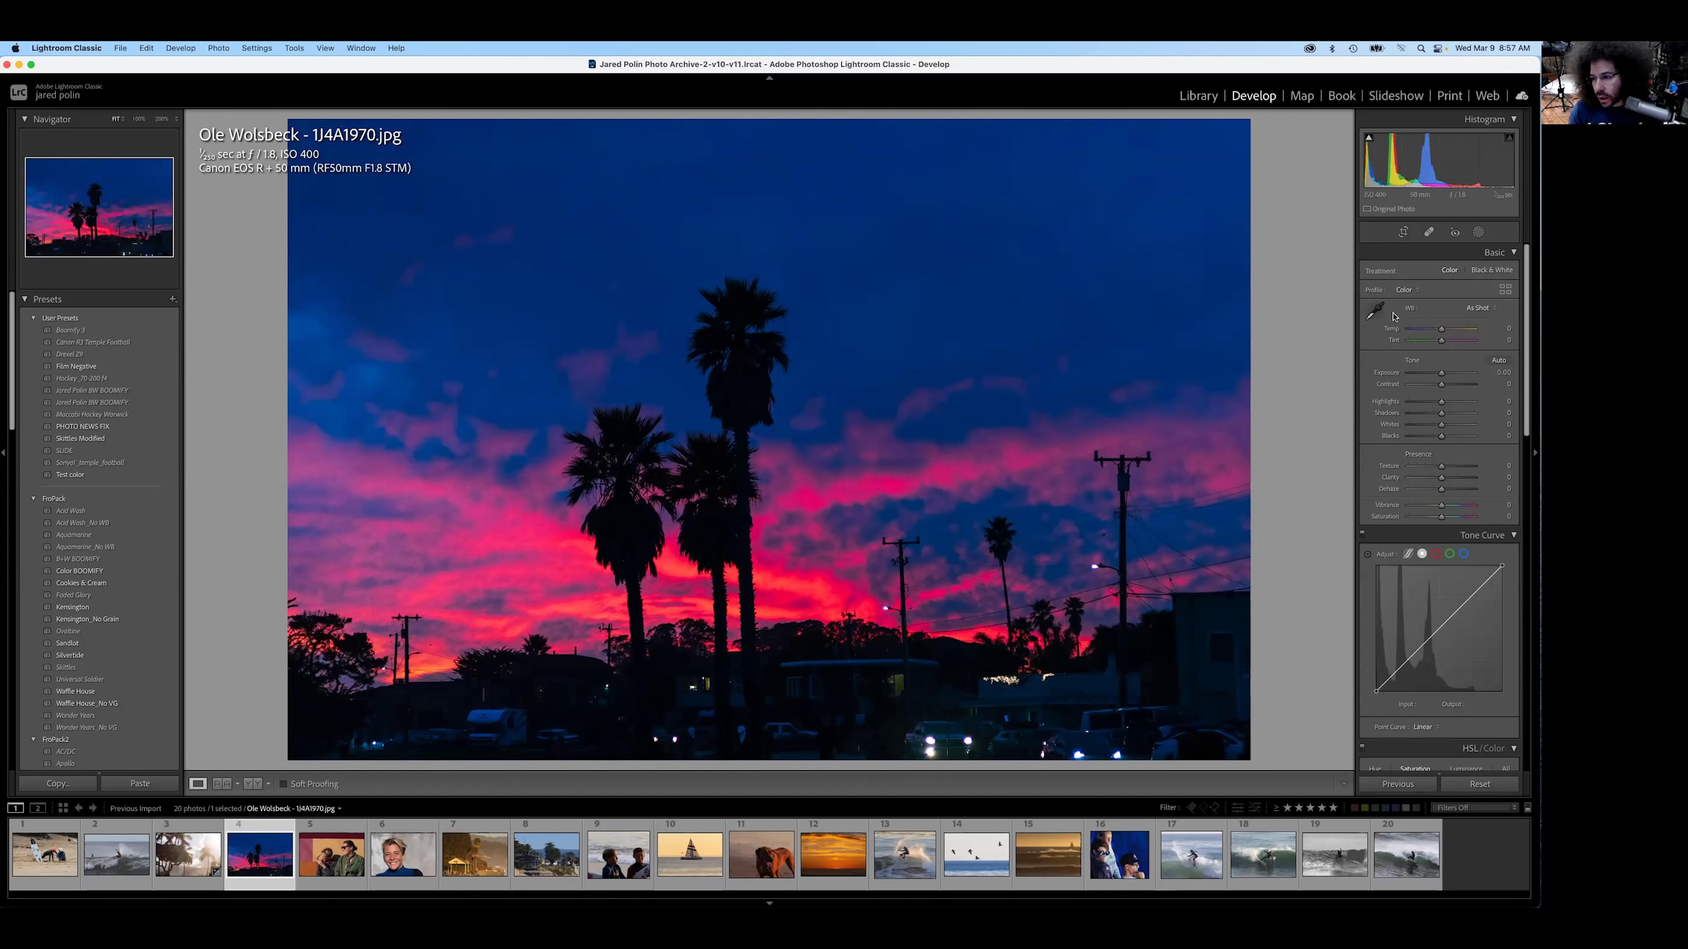
Step: Start cropping the sunset palm photo 1J4A1970.jpg
{"action": "left_click", "coordinate": [1402, 232]}
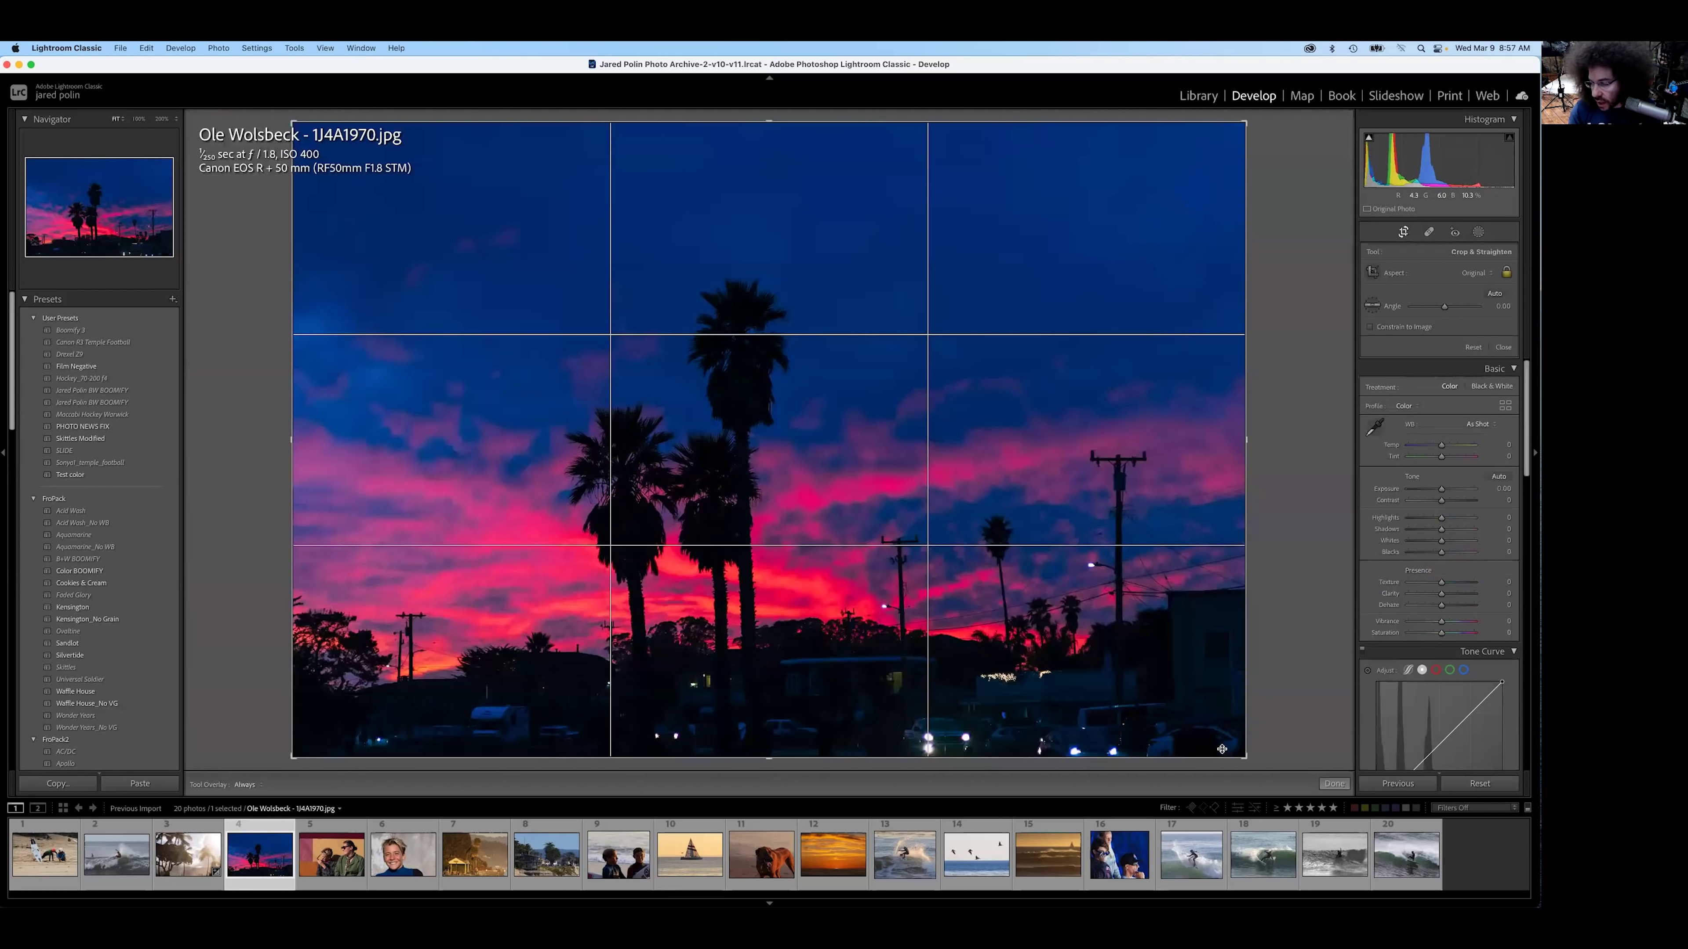
Step: Switch the crop to portrait, shrink the box, and frame the three palm silhouettes before applying
{"action": "left_click_drag", "start_coordinate": [1222, 749], "coordinate": [1196, 708]}
{"action": "key", "text": "Return"}
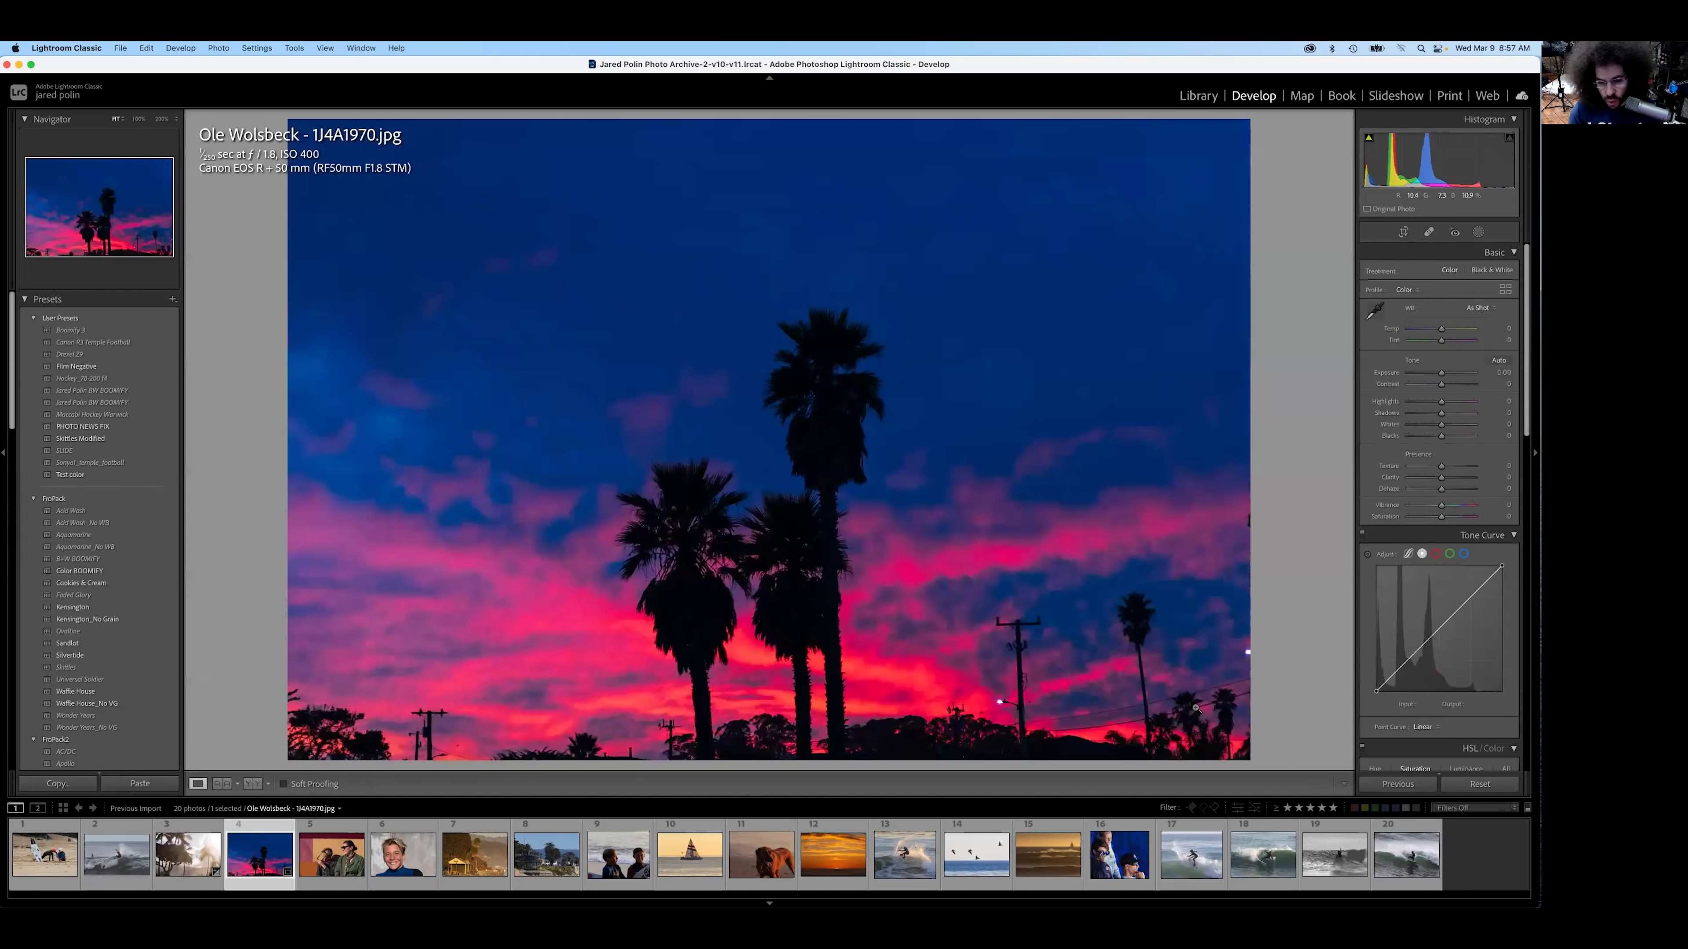
{"action": "left_click", "coordinate": [1402, 232]}
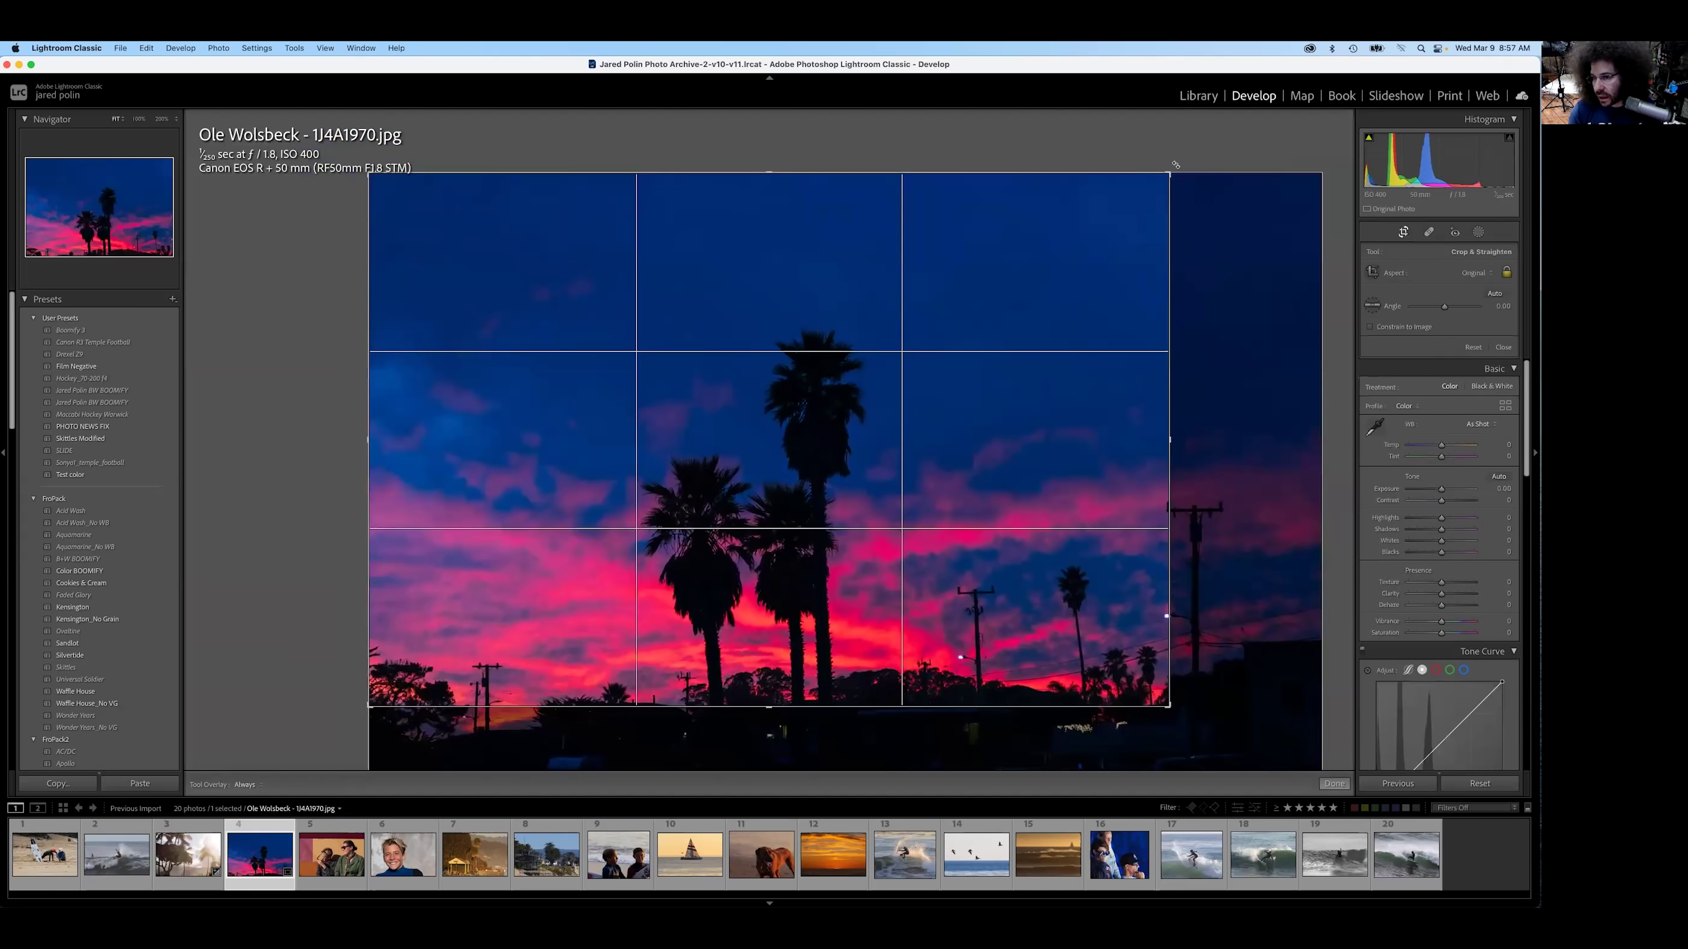
{"action": "key", "text": "x"}
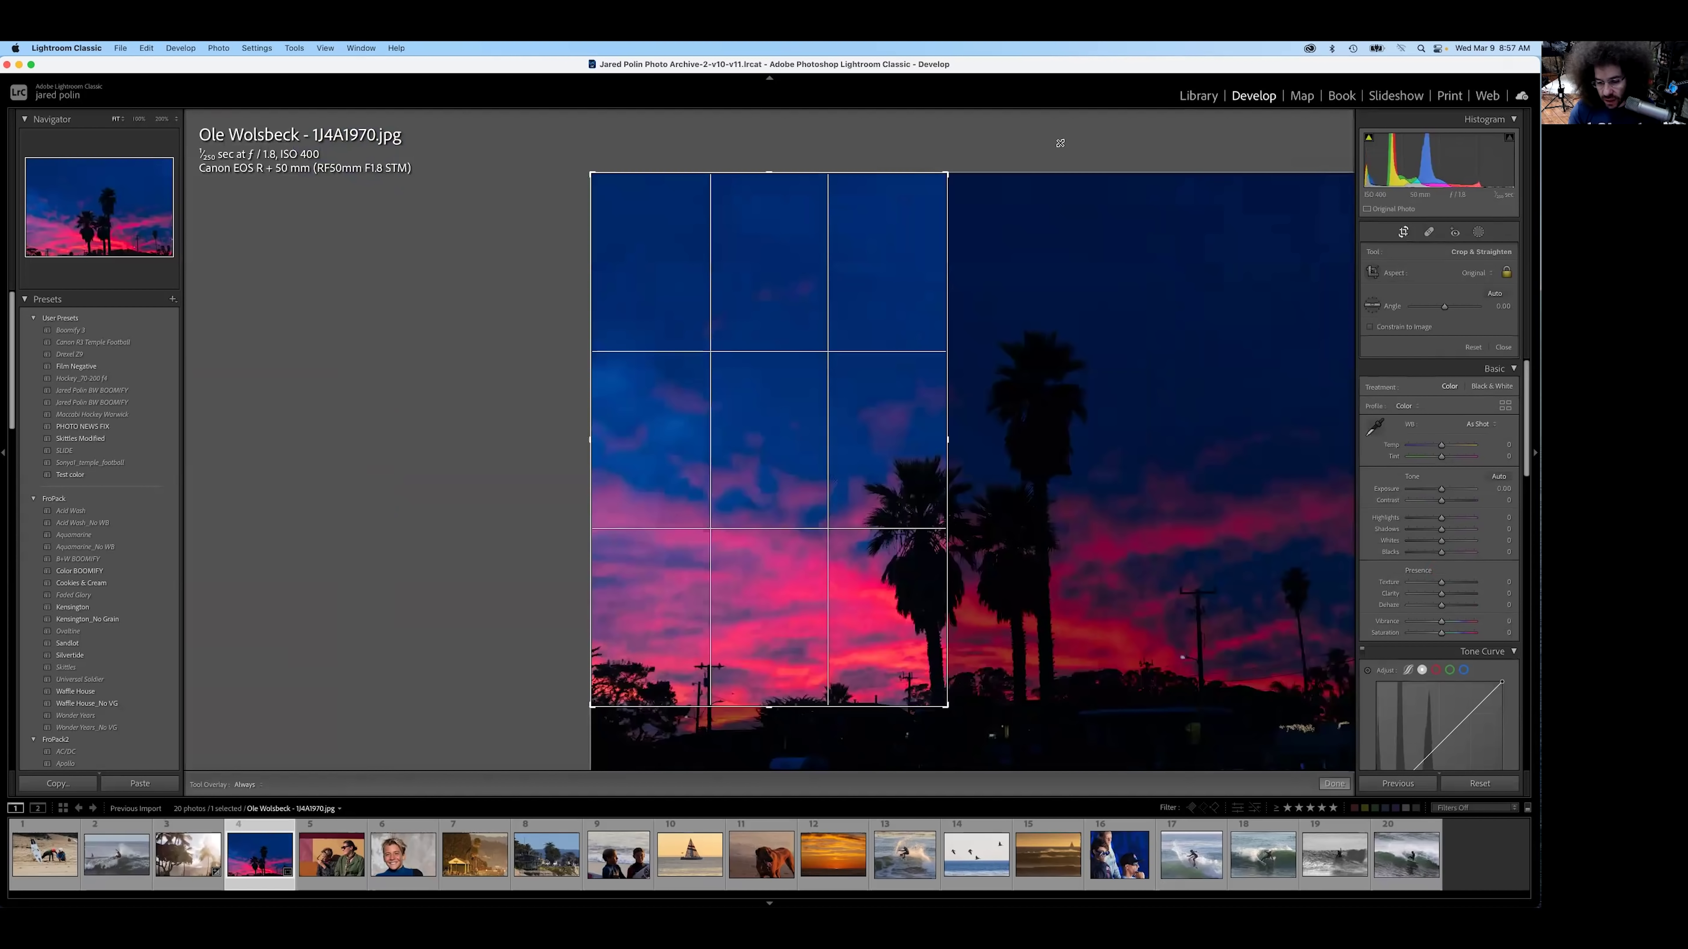
{"action": "left_click_drag", "start_coordinate": [1060, 142], "coordinate": [904, 150]}
{"action": "left_click_drag", "start_coordinate": [767, 371], "coordinate": [534, 414]}
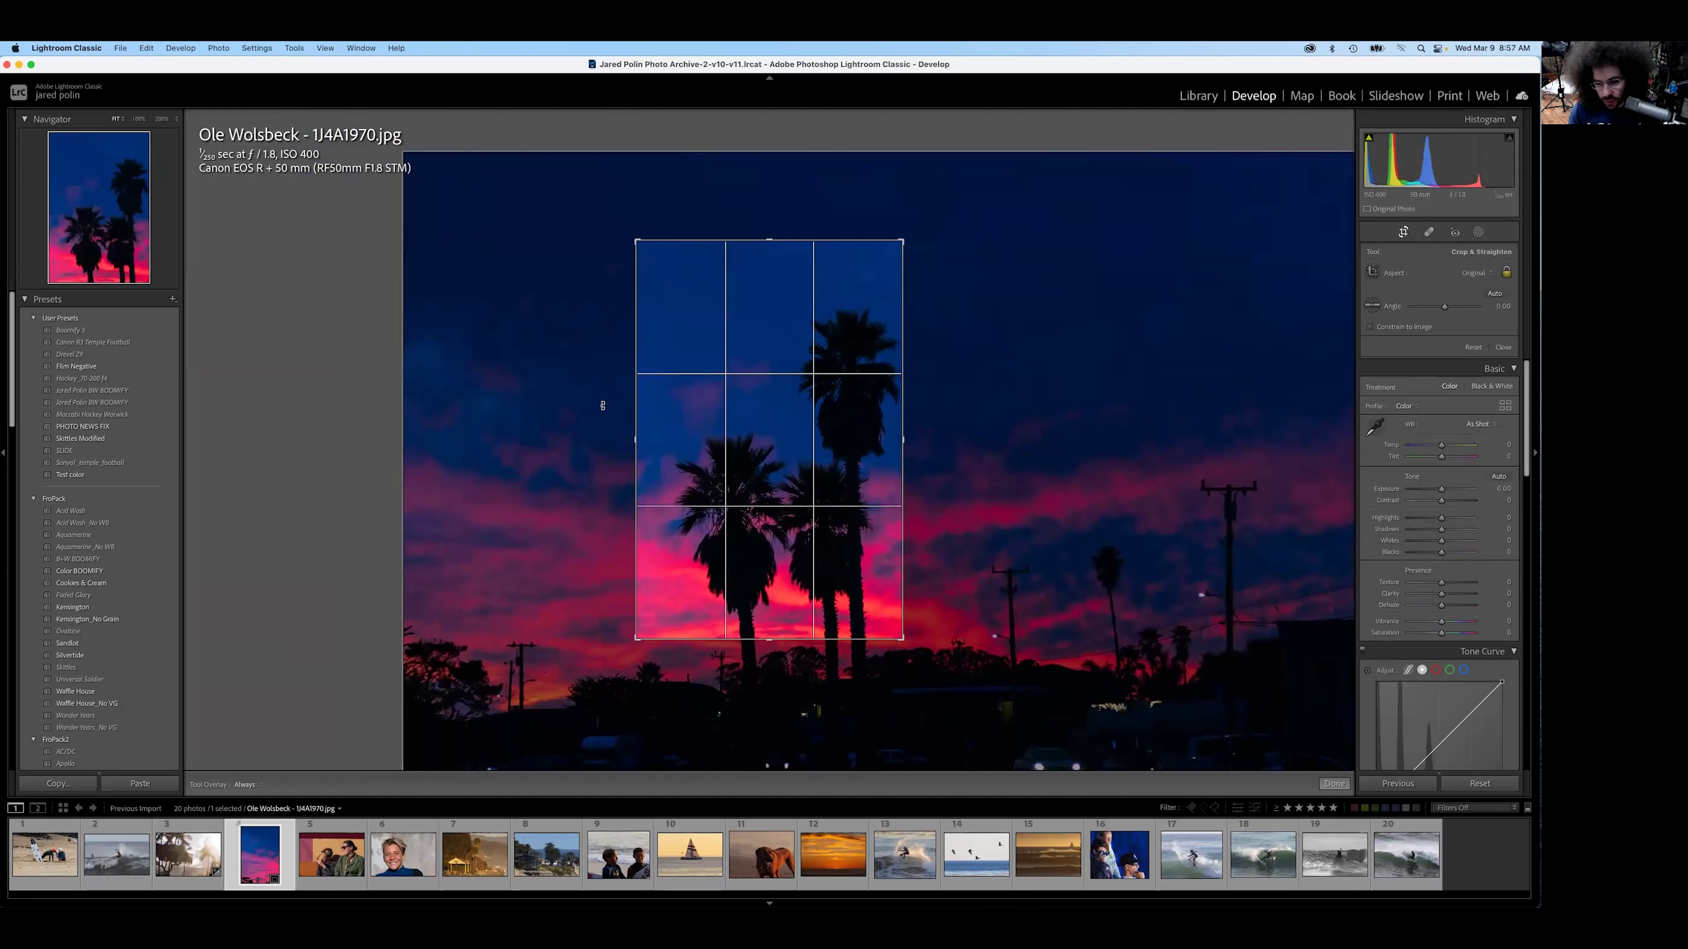
{"action": "left_click_drag", "start_coordinate": [704, 399], "coordinate": [696, 419]}
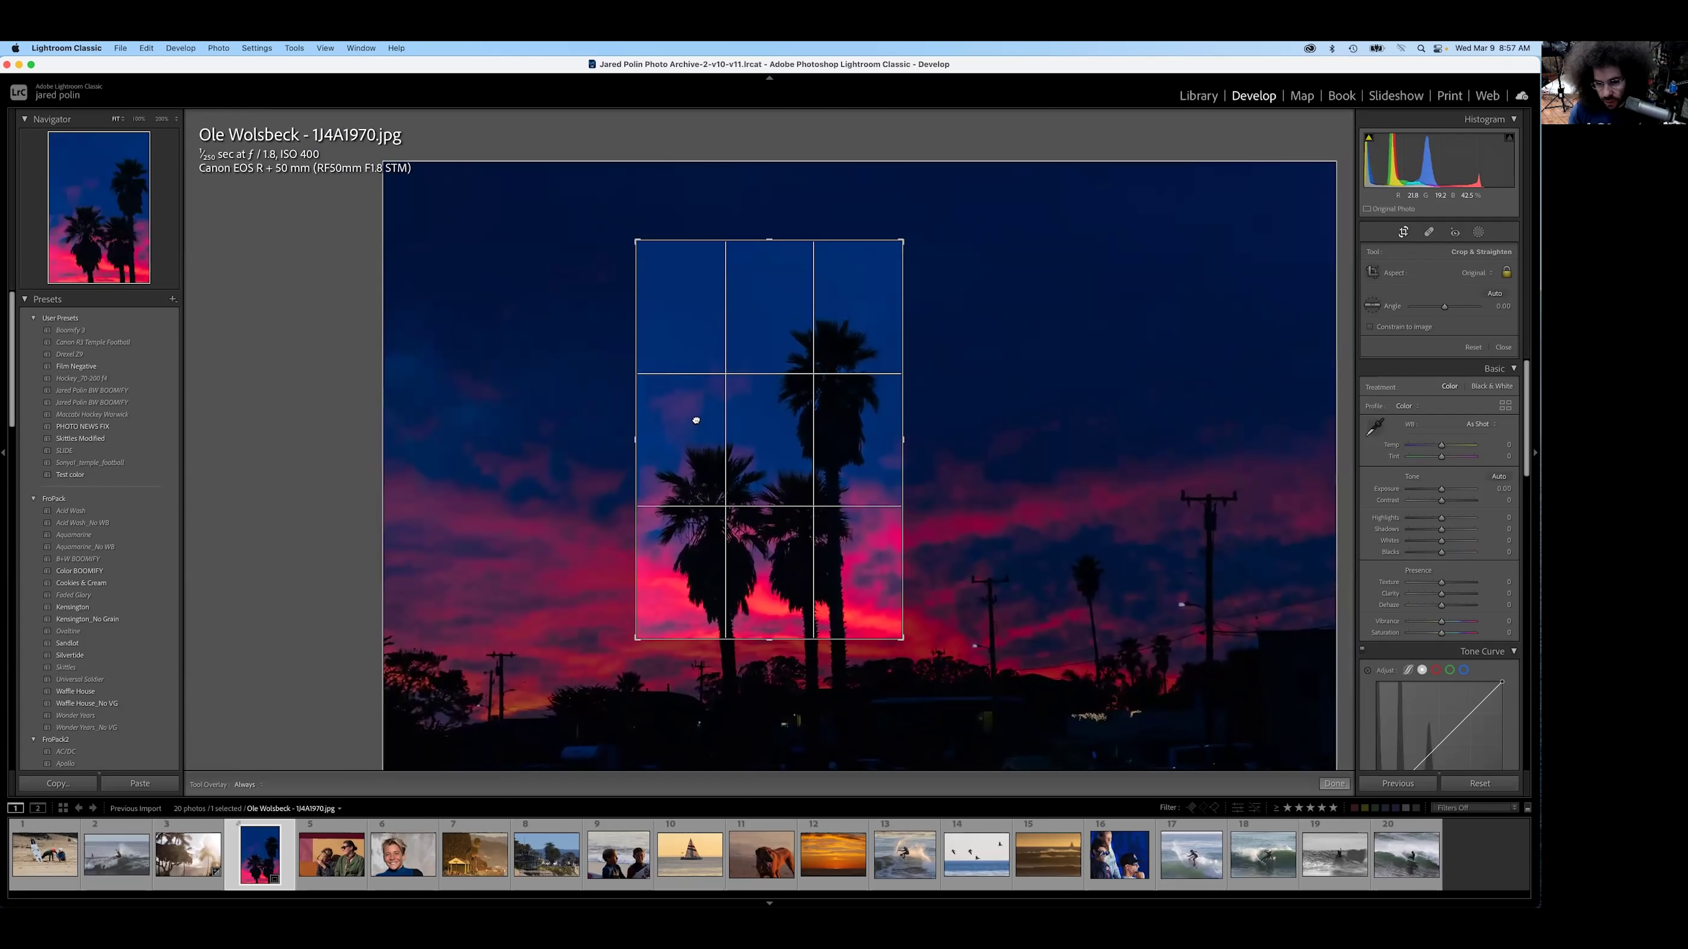
{"action": "key", "text": "Return"}
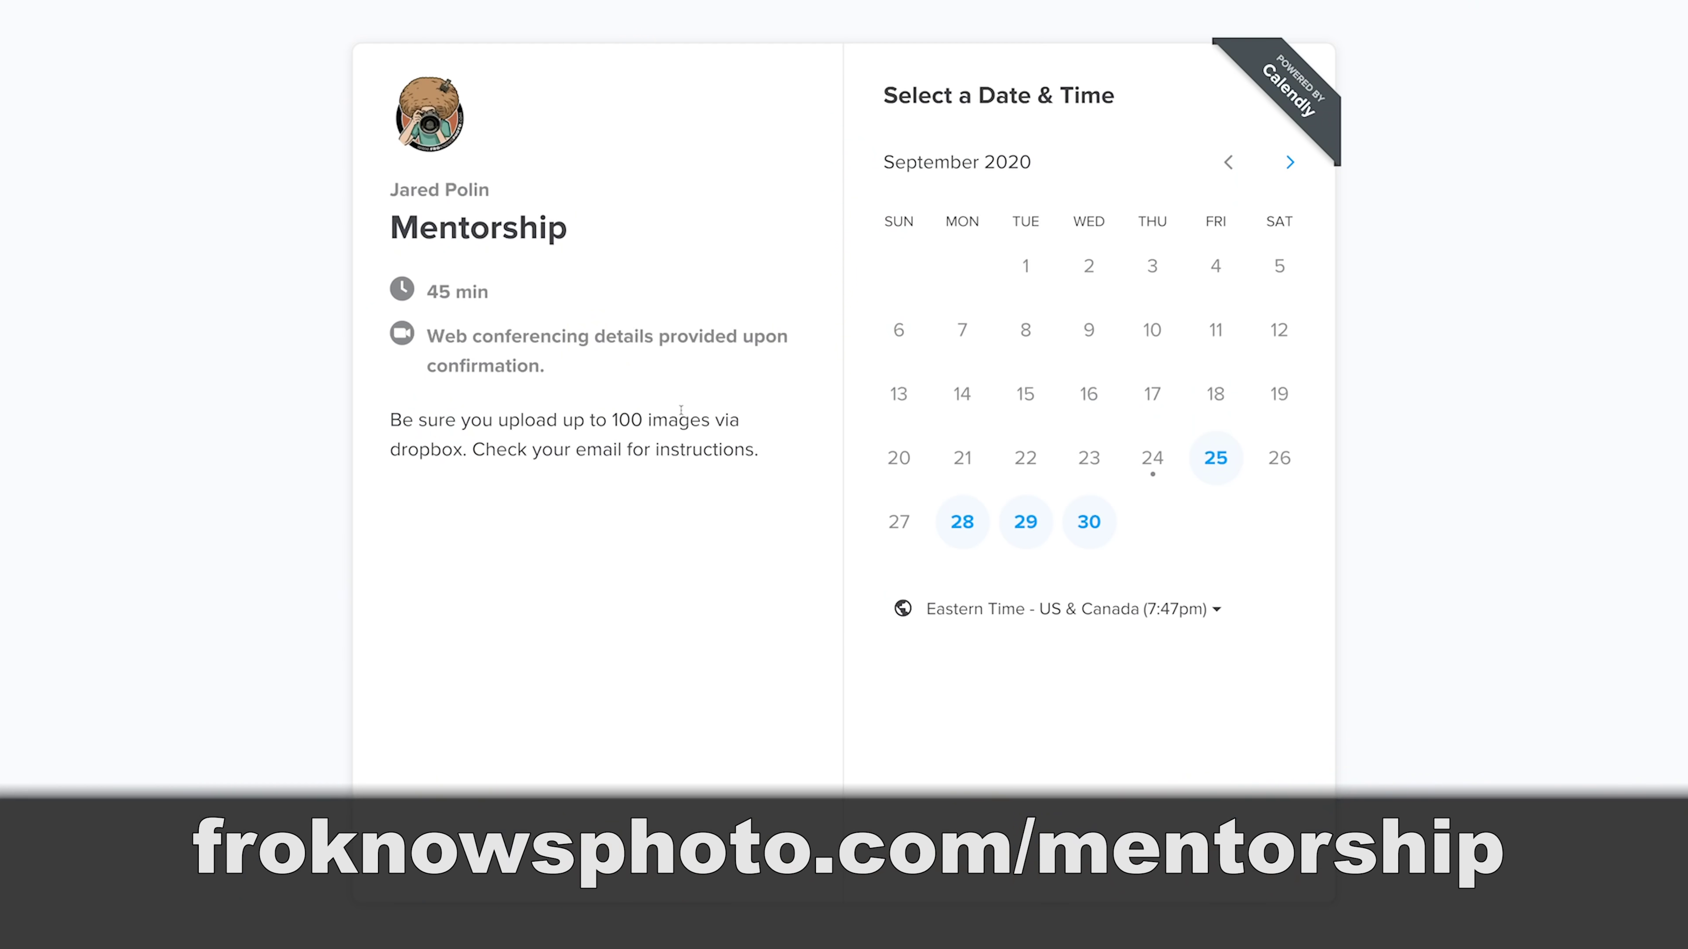
Step: Pick Wednesday, September 30 on the Mentorship booking calendar to list its time slots
{"action": "left_click", "coordinate": [1098, 521]}
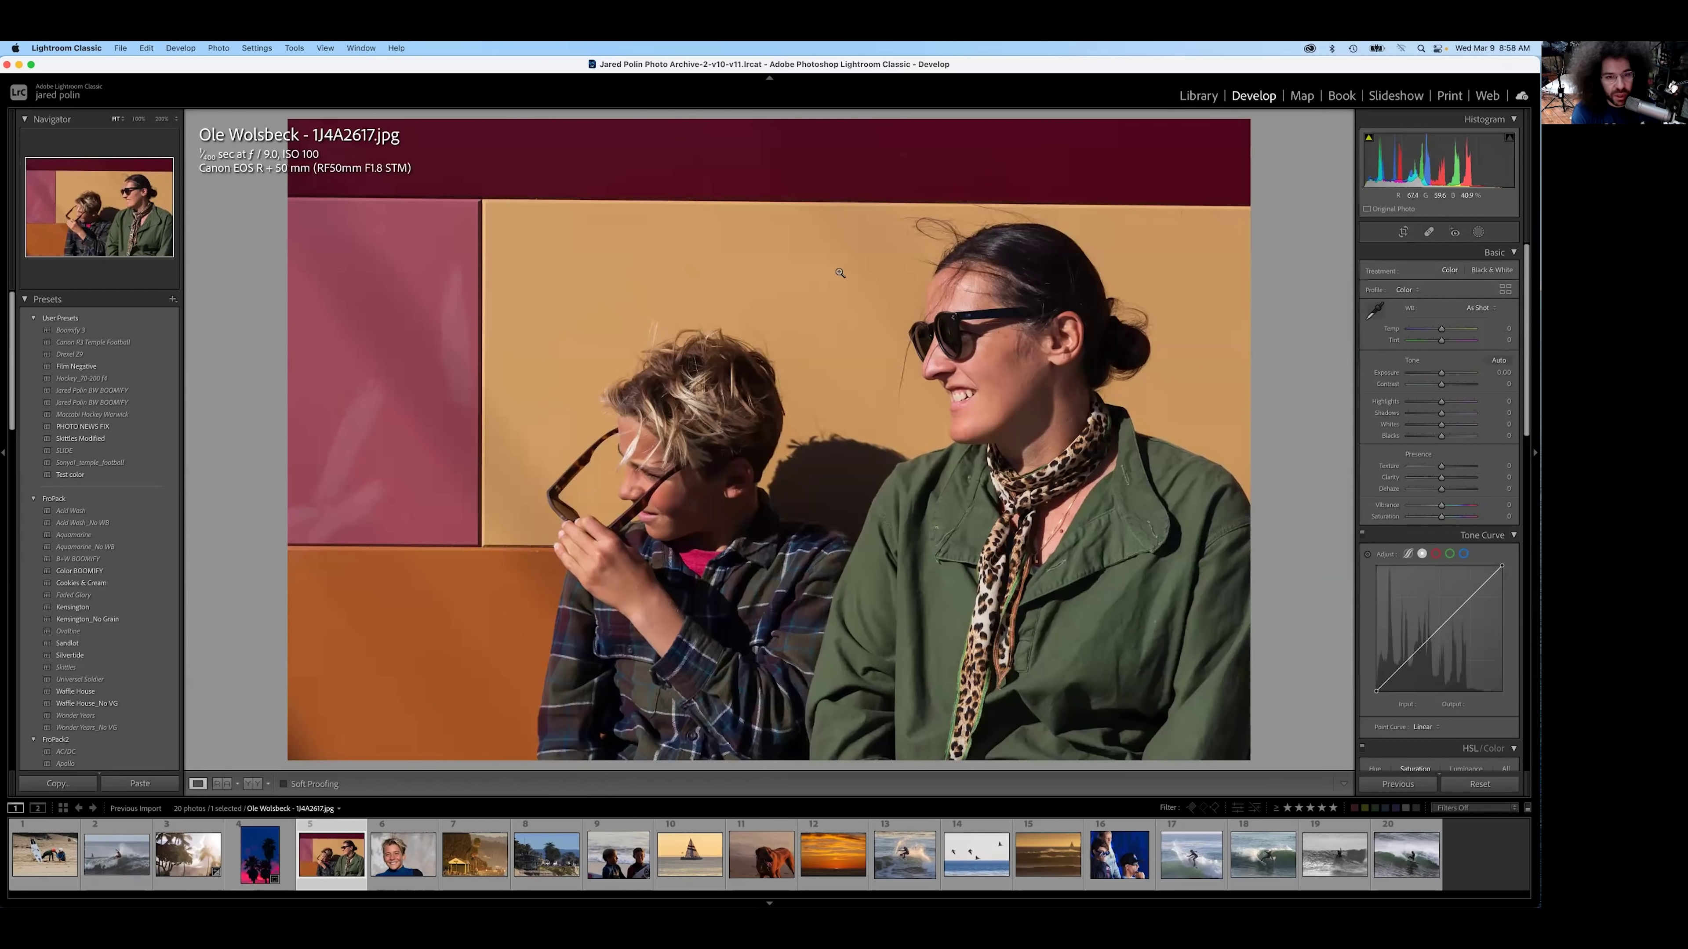
Step: Check the woman-and-boy photo up close, then move to portrait 1J4A3031.jpg and start cropping
{"action": "left_click", "coordinate": [777, 260]}
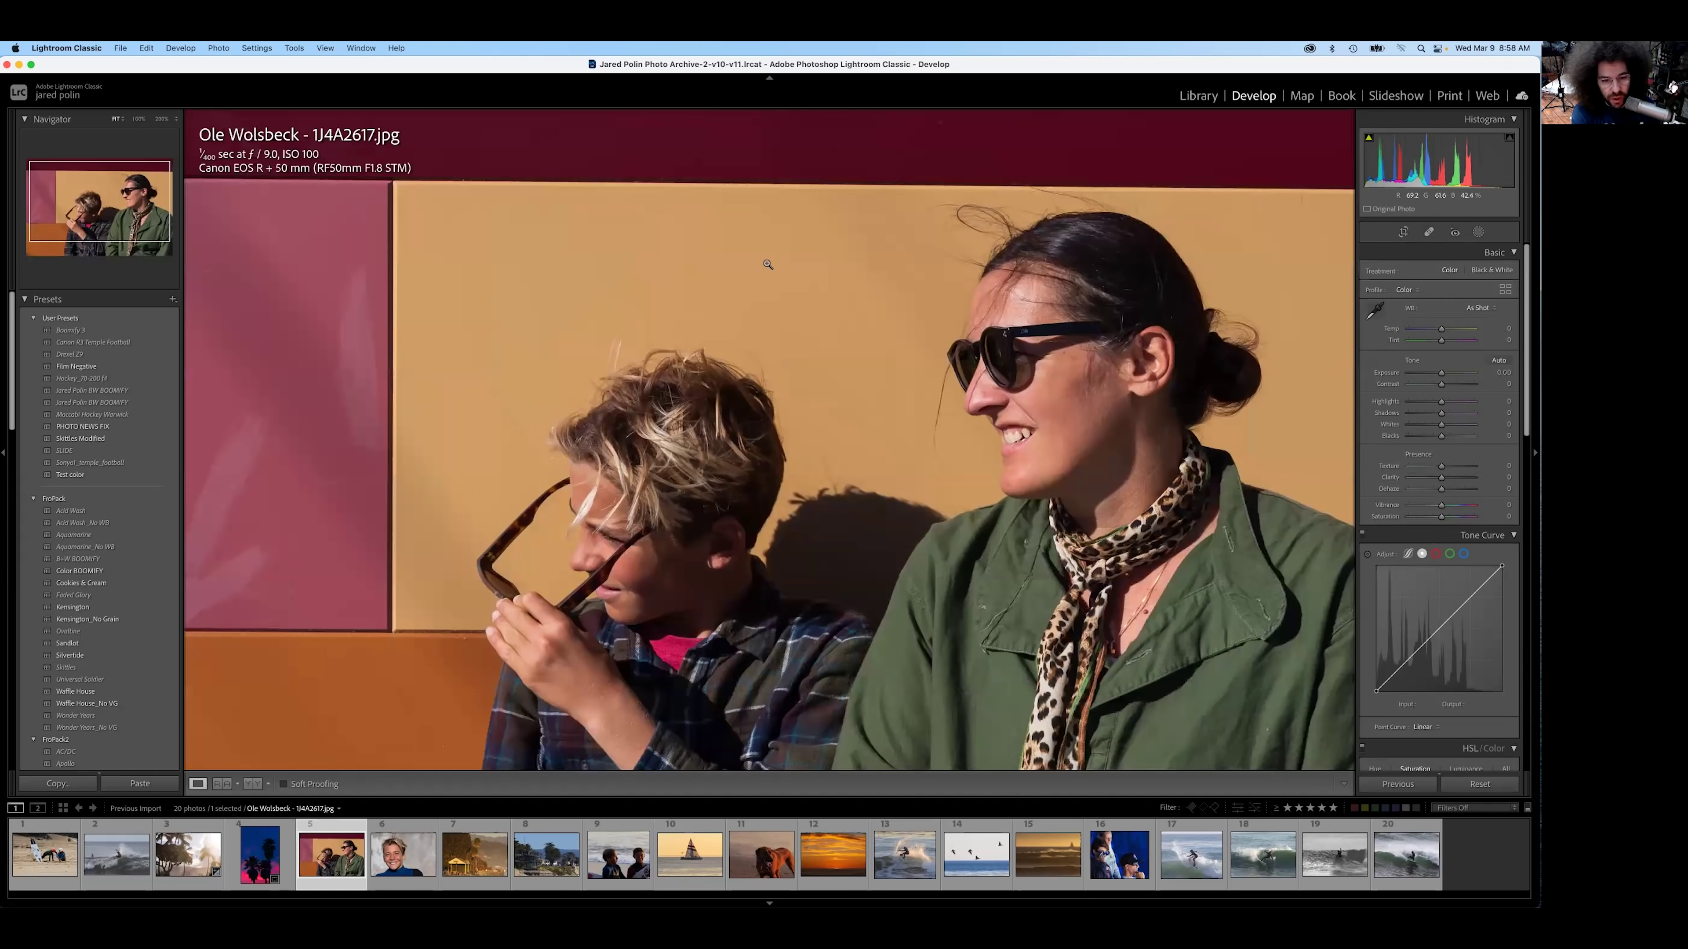
{"action": "left_click", "coordinate": [767, 264]}
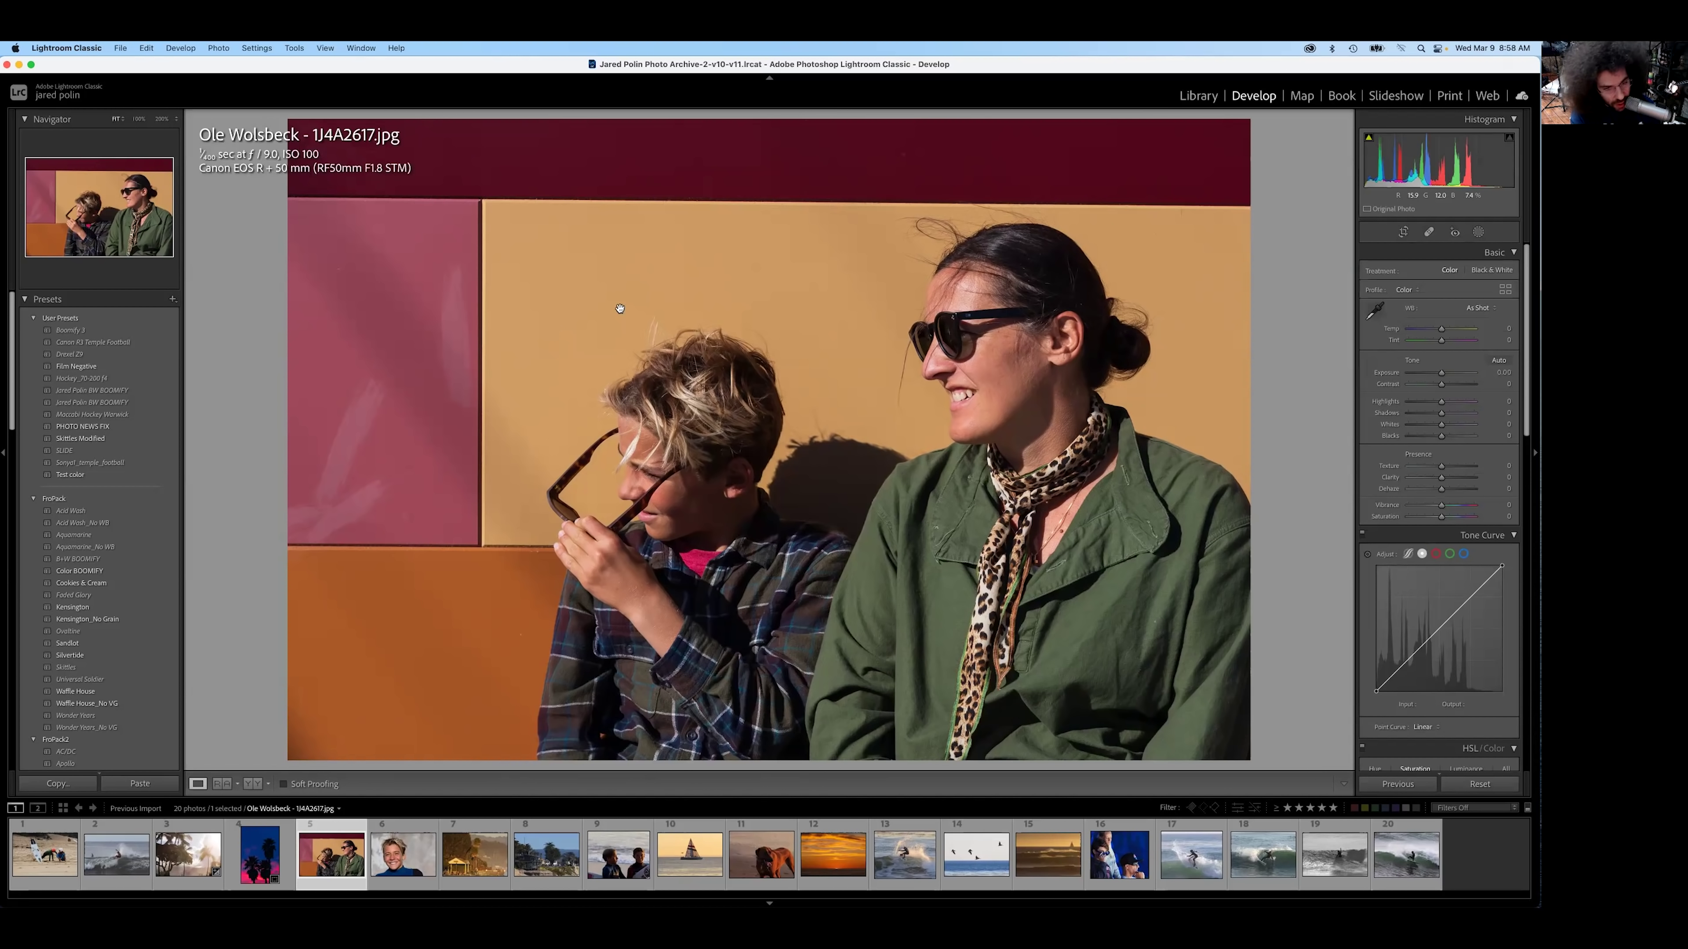
{"action": "left_click", "coordinate": [726, 364]}
{"action": "left_click", "coordinate": [666, 388]}
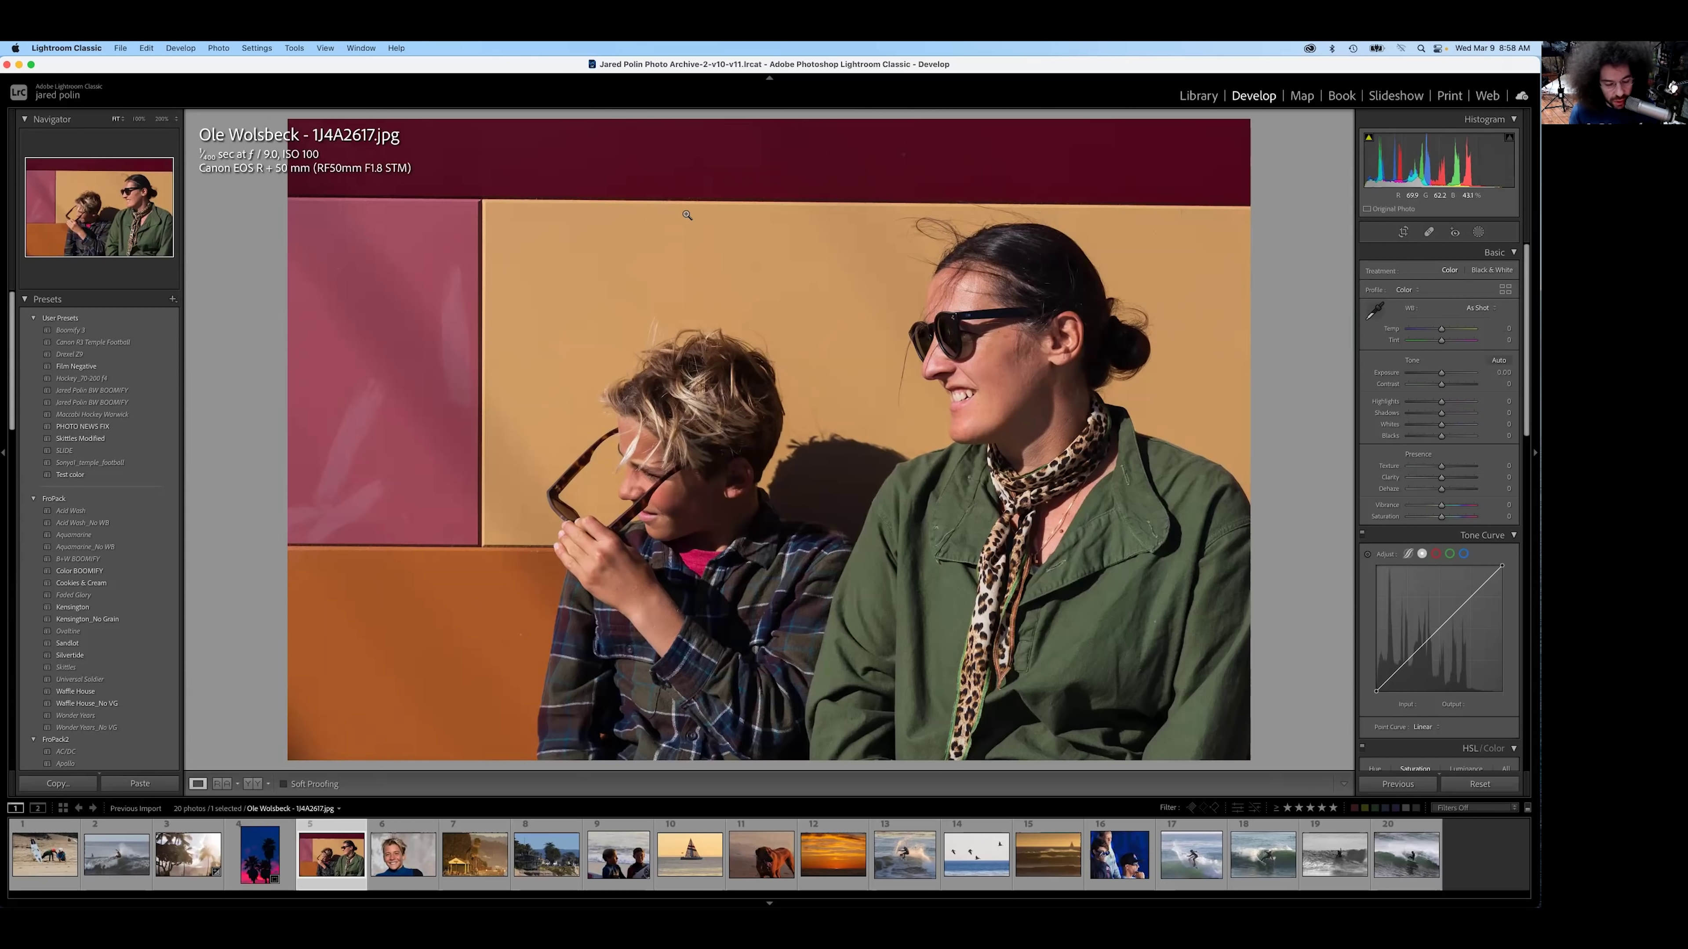
{"action": "key", "text": "Right"}
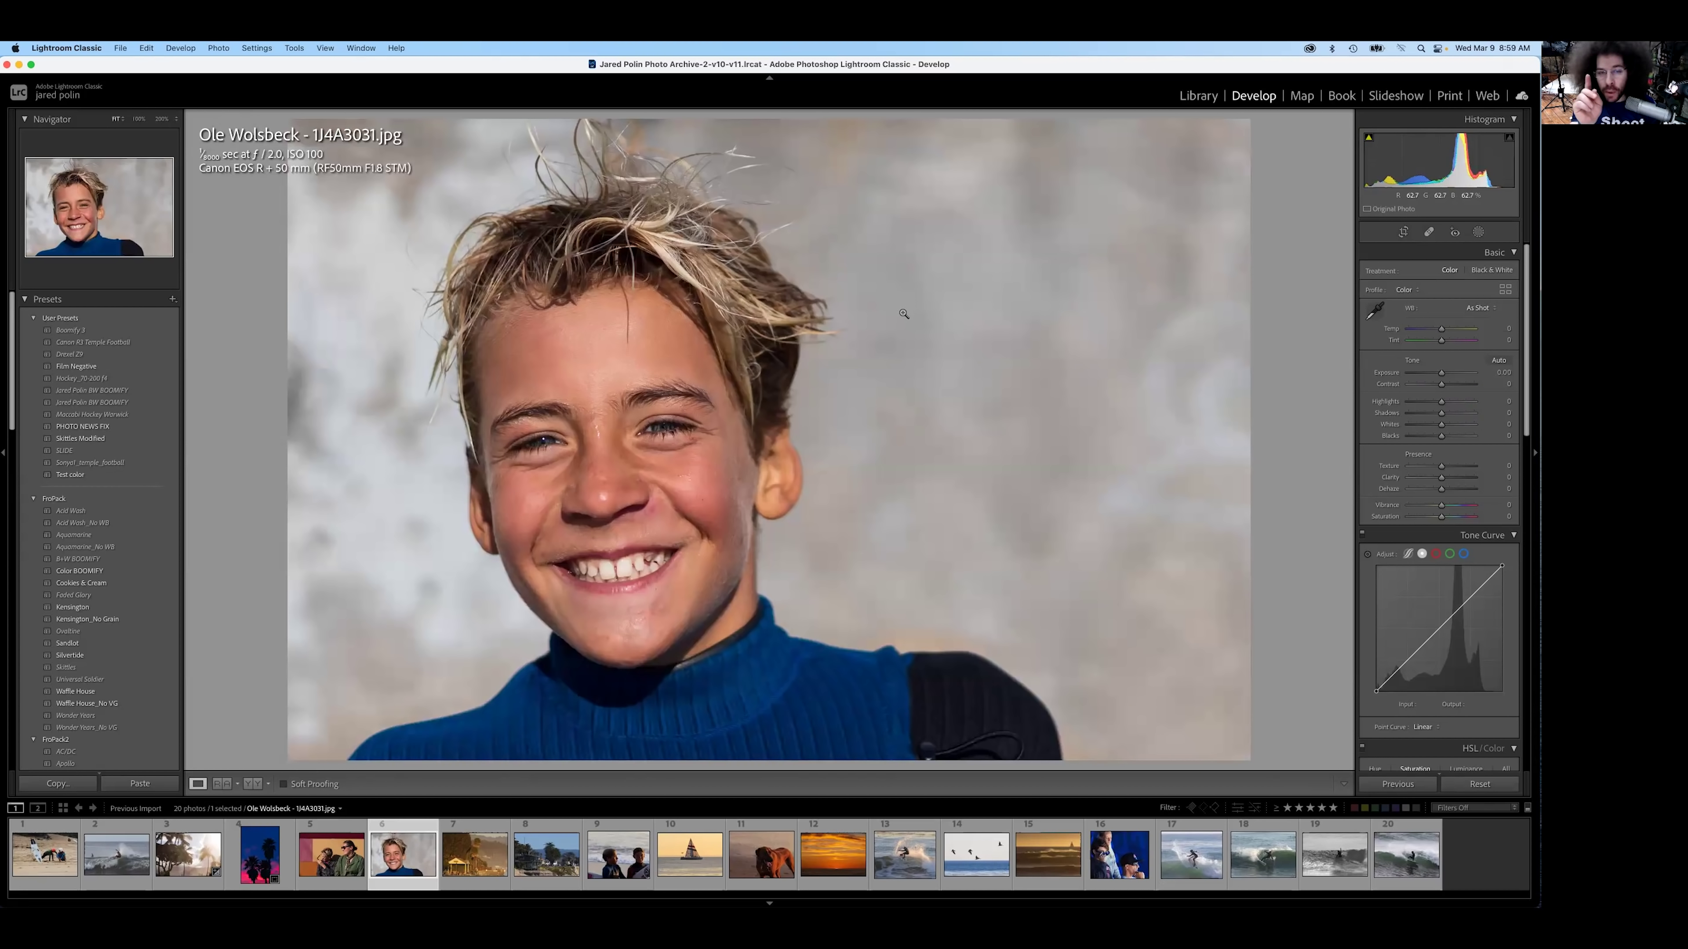
{"action": "left_click", "coordinate": [1402, 231]}
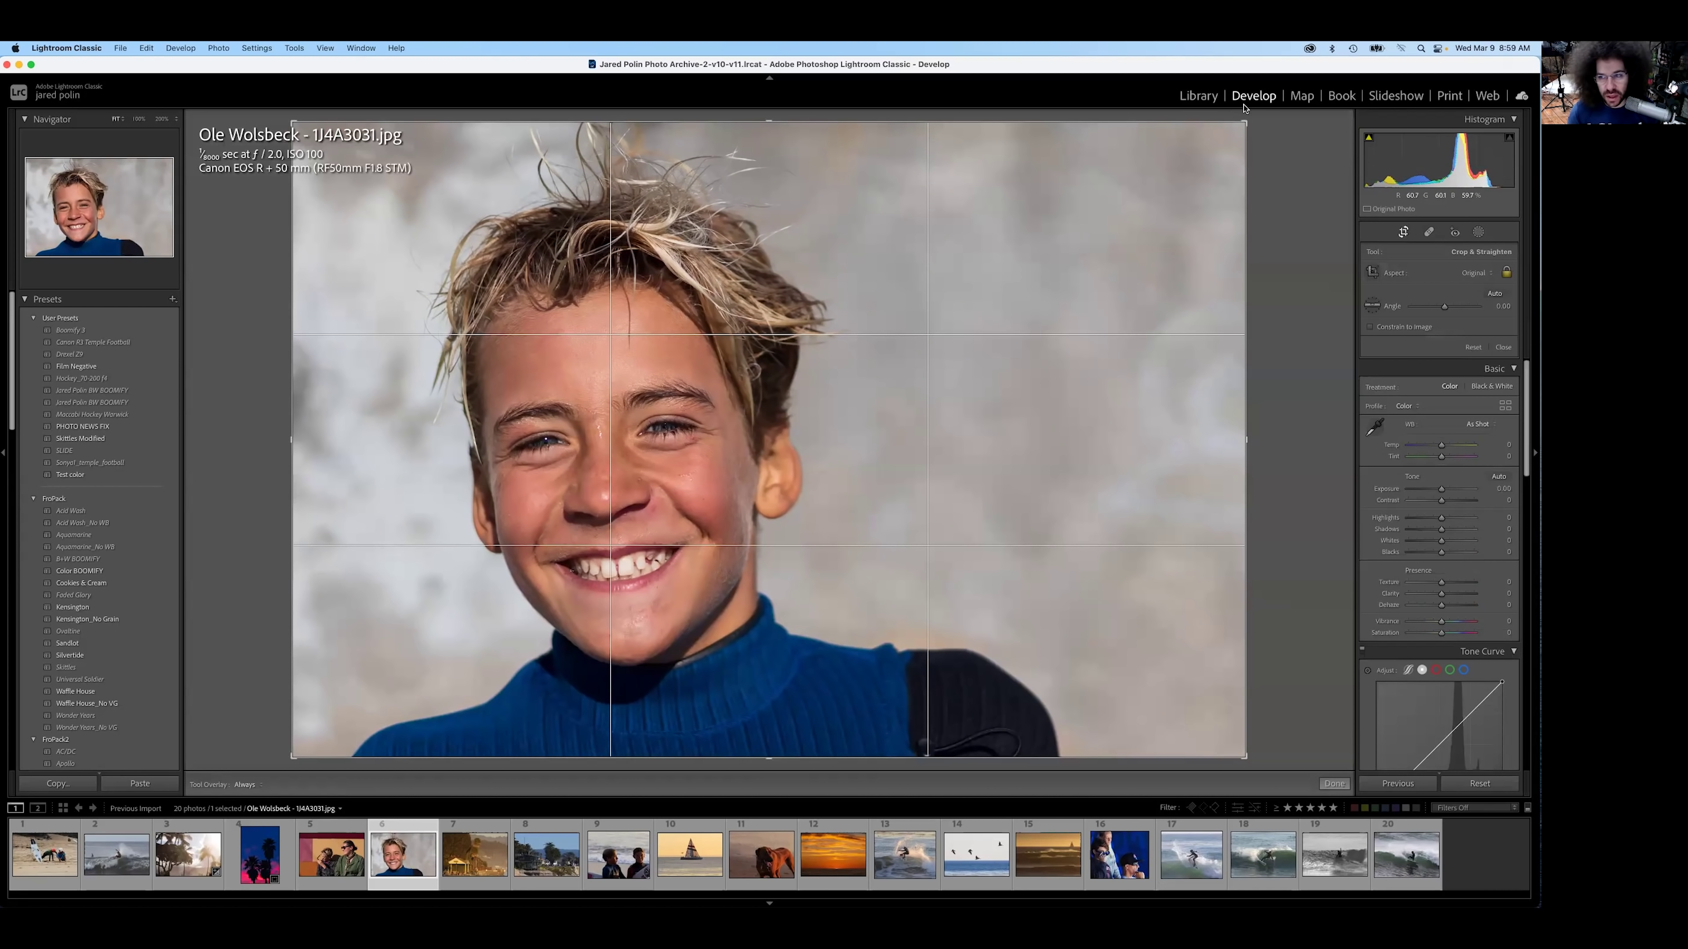
Step: Crop the boy's portrait to 2 x 3 from the top-right, recentre his face, and apply
{"action": "left_click_drag", "start_coordinate": [1246, 119], "coordinate": [1174, 173]}
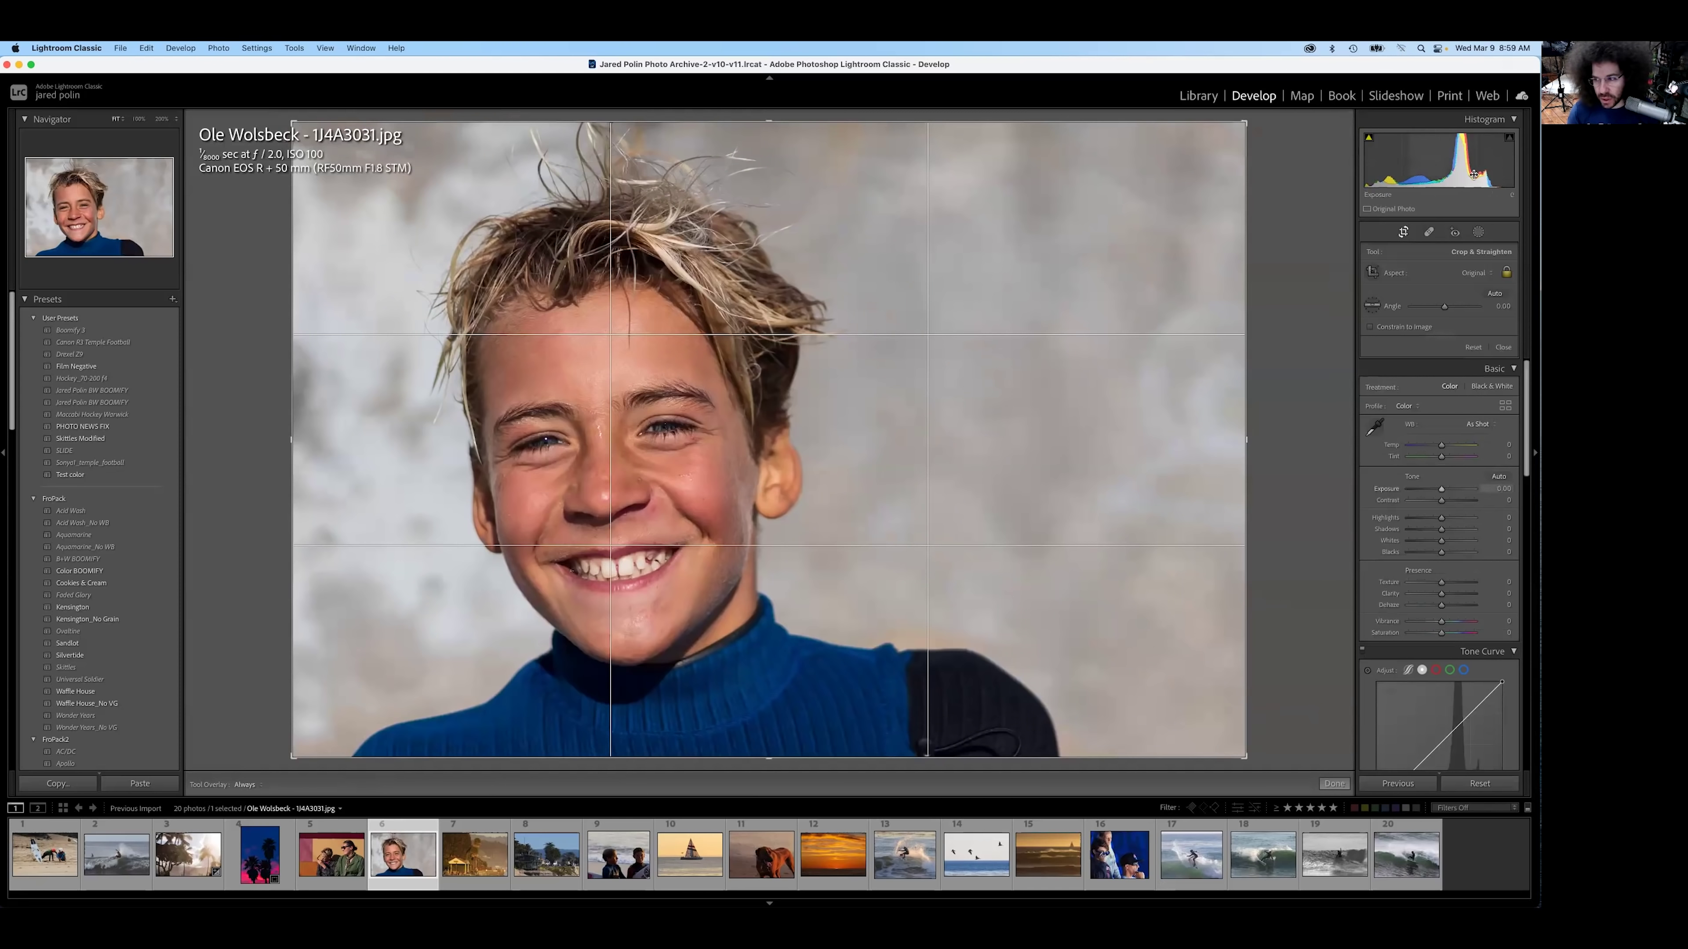
{"action": "left_click", "coordinate": [1475, 273]}
{"action": "left_click", "coordinate": [1460, 358]}
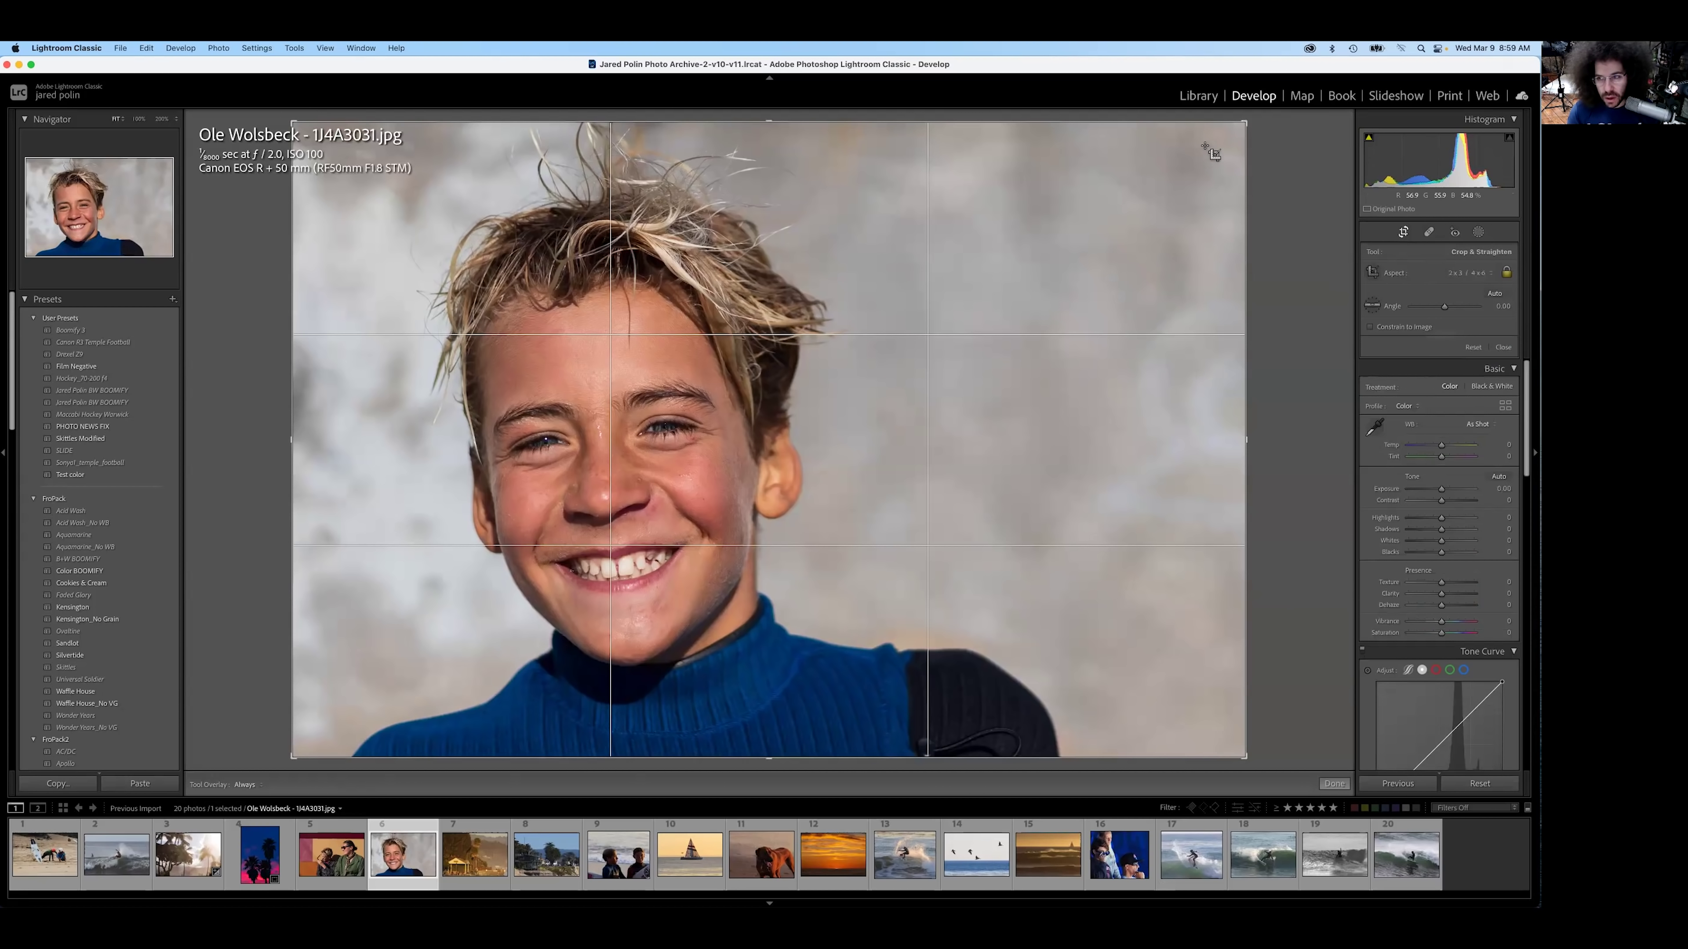
{"action": "left_click_drag", "start_coordinate": [1246, 122], "coordinate": [1177, 185]}
{"action": "left_click_drag", "start_coordinate": [877, 377], "coordinate": [818, 377]}
{"action": "key", "text": "Return"}
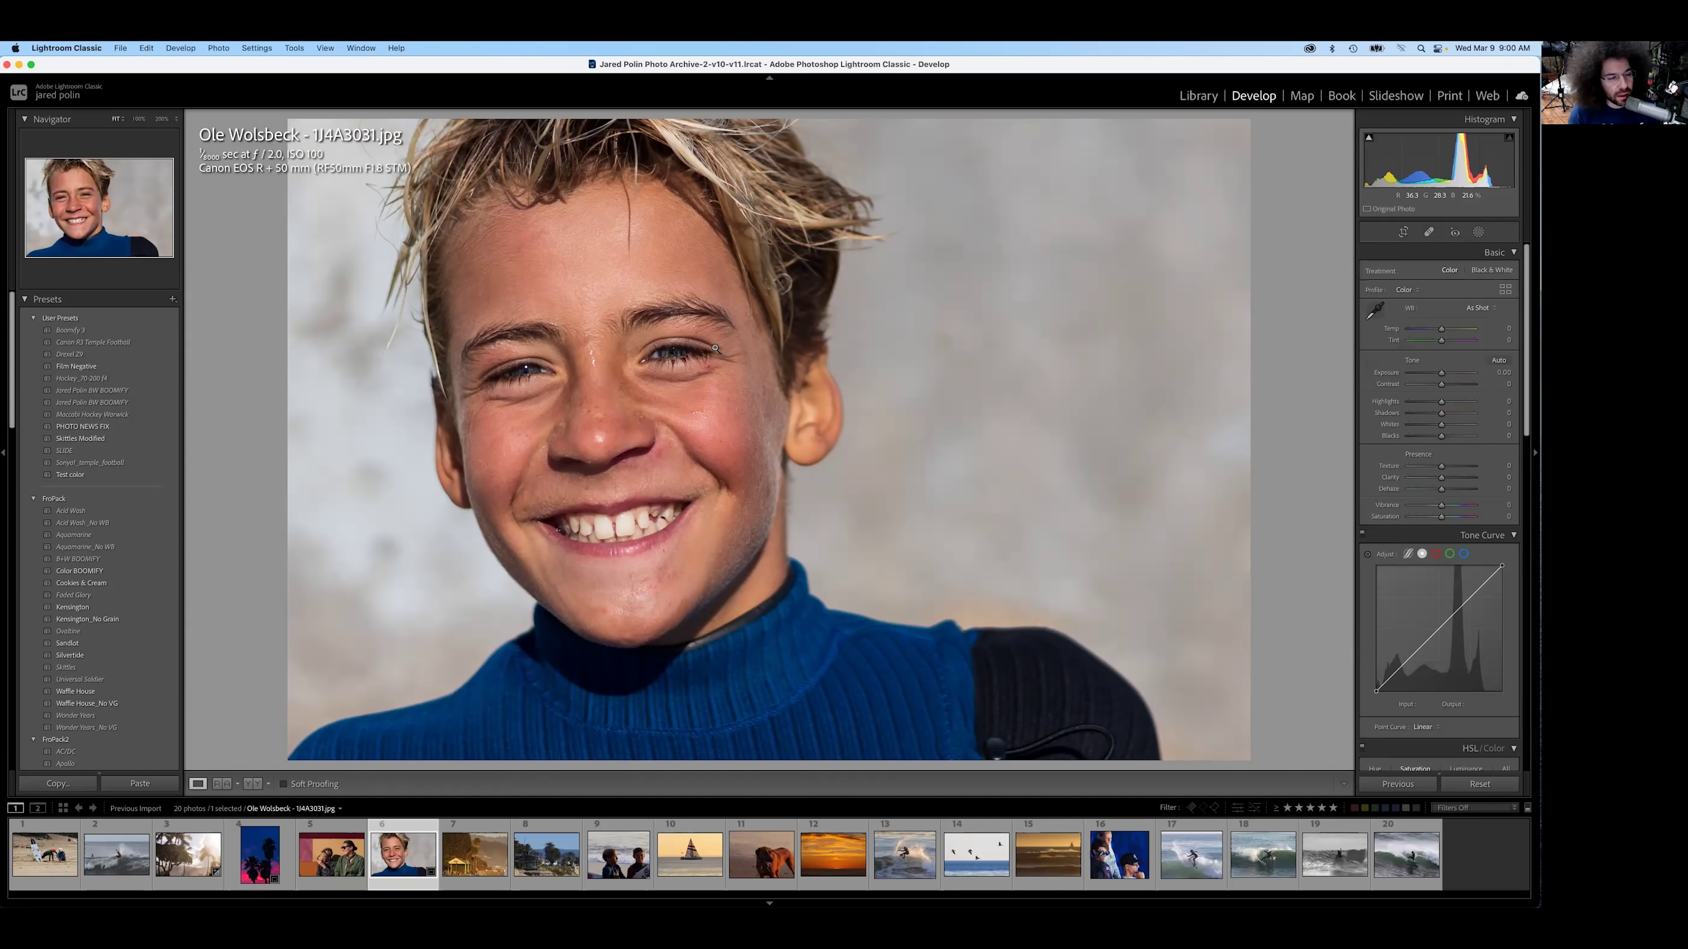
Step: Cycle the loupe info overlay through capture and exposure details, then advance to 1J4A3110.jpg
{"action": "key", "text": "i"}
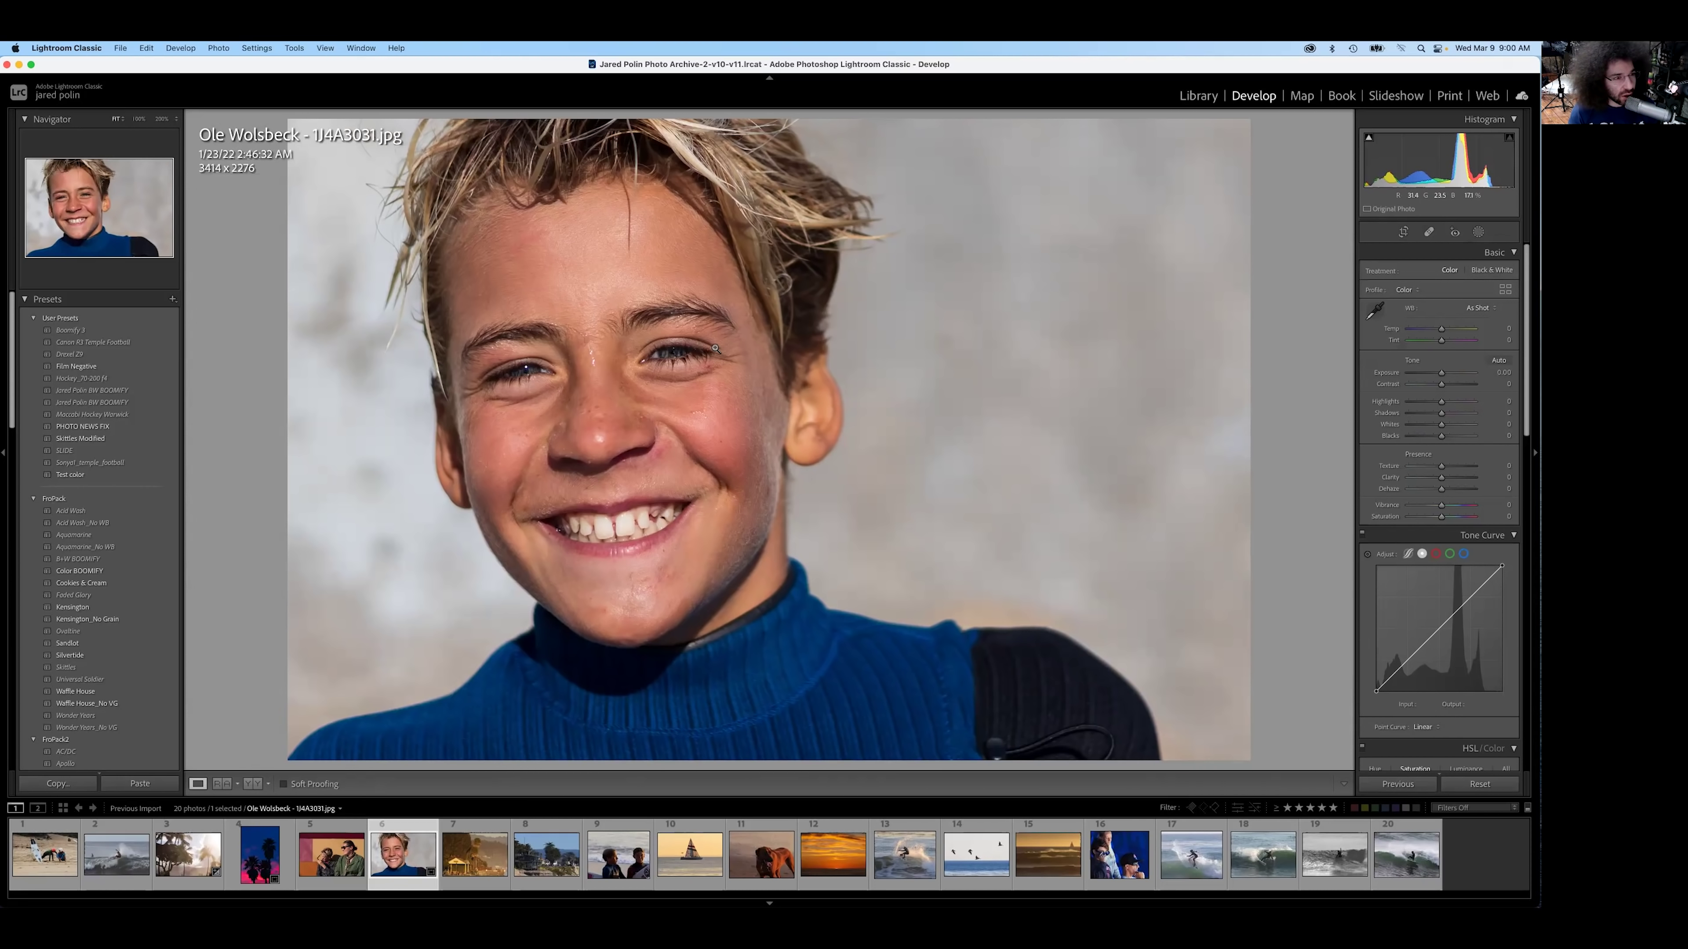
{"action": "key", "text": "i"}
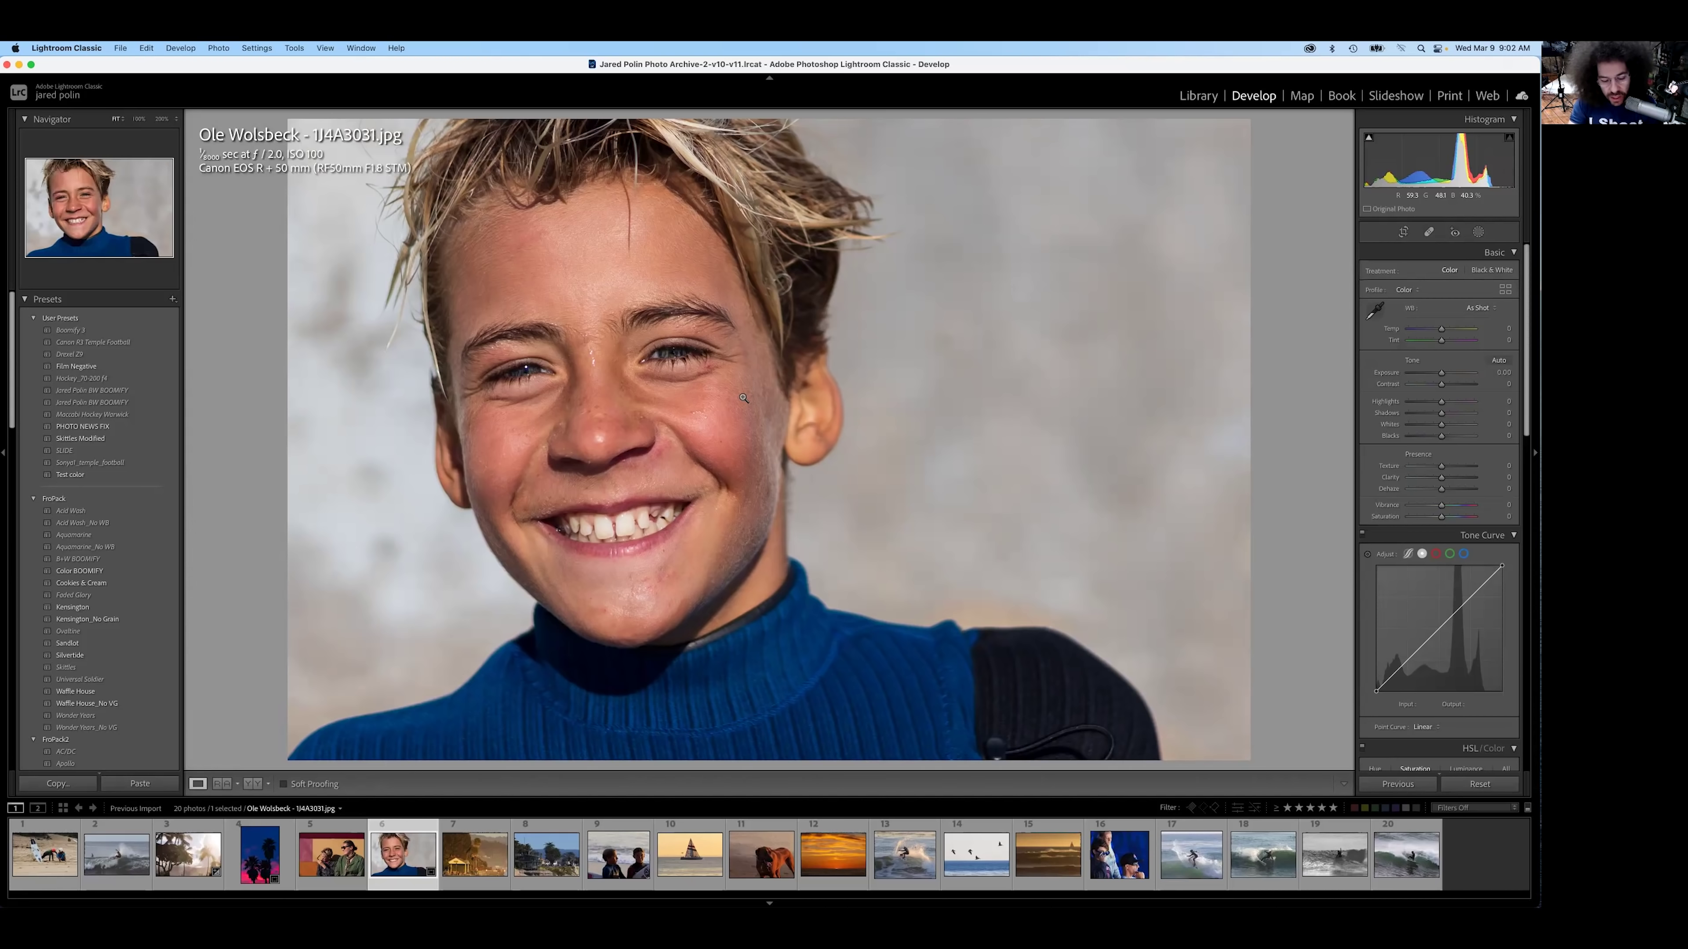
{"action": "key", "text": "Right"}
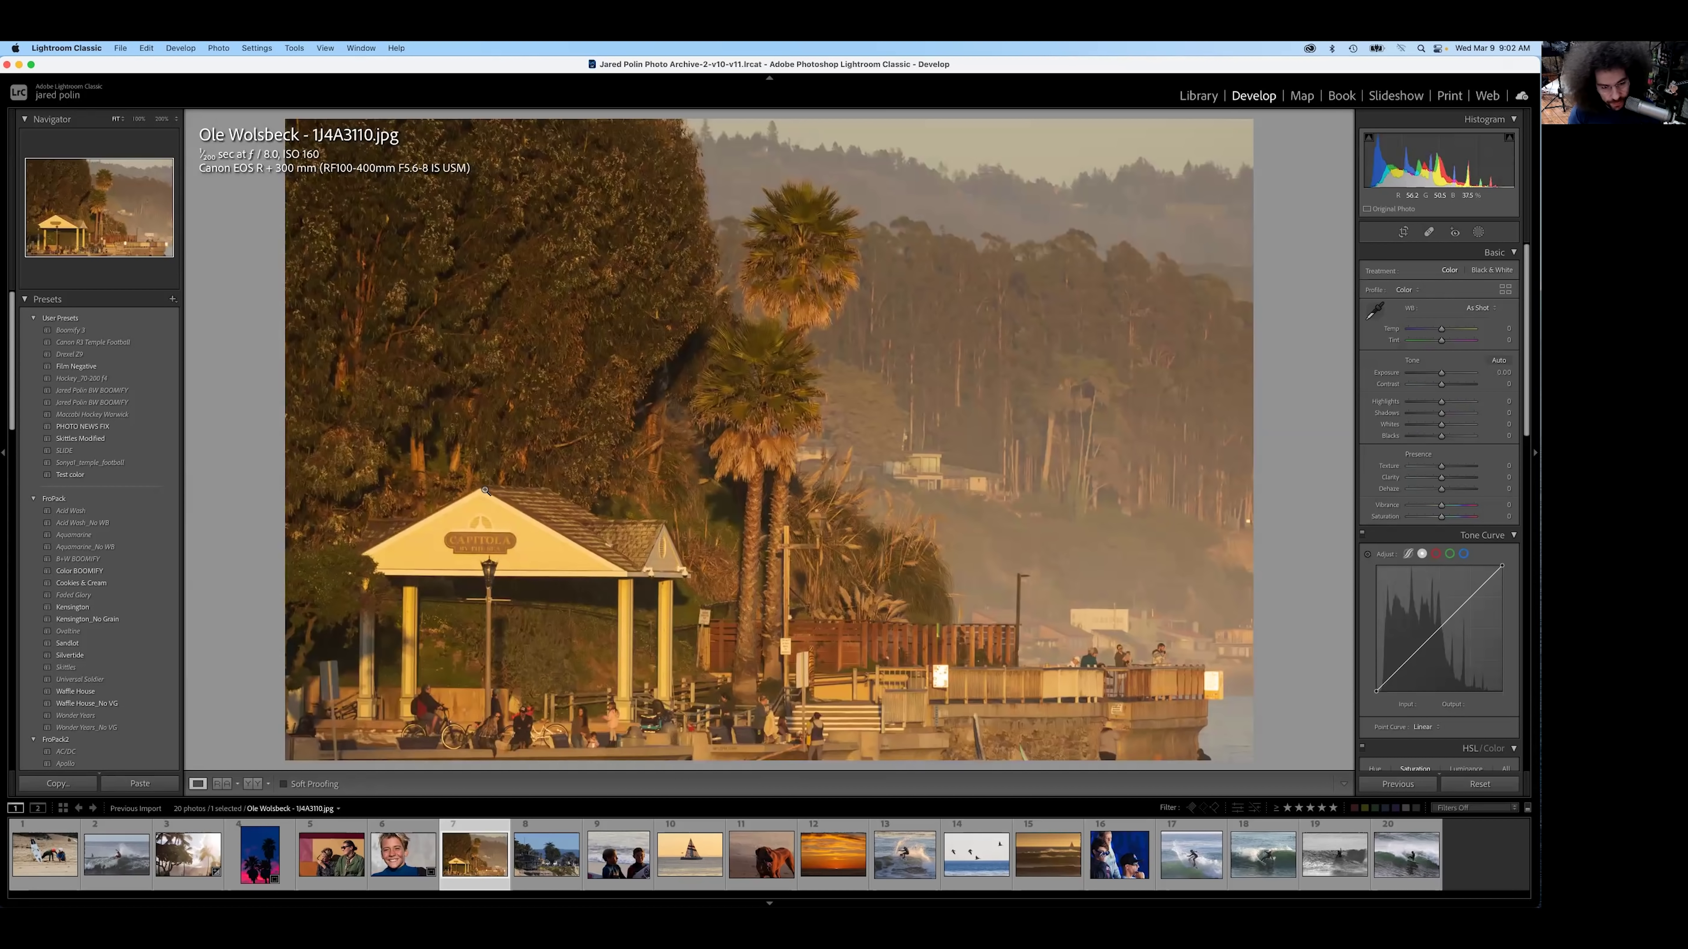
Step: Check fine detail at 100%, set Dehaze to +70, and compare against the unedited original
{"action": "left_click", "coordinate": [521, 484]}
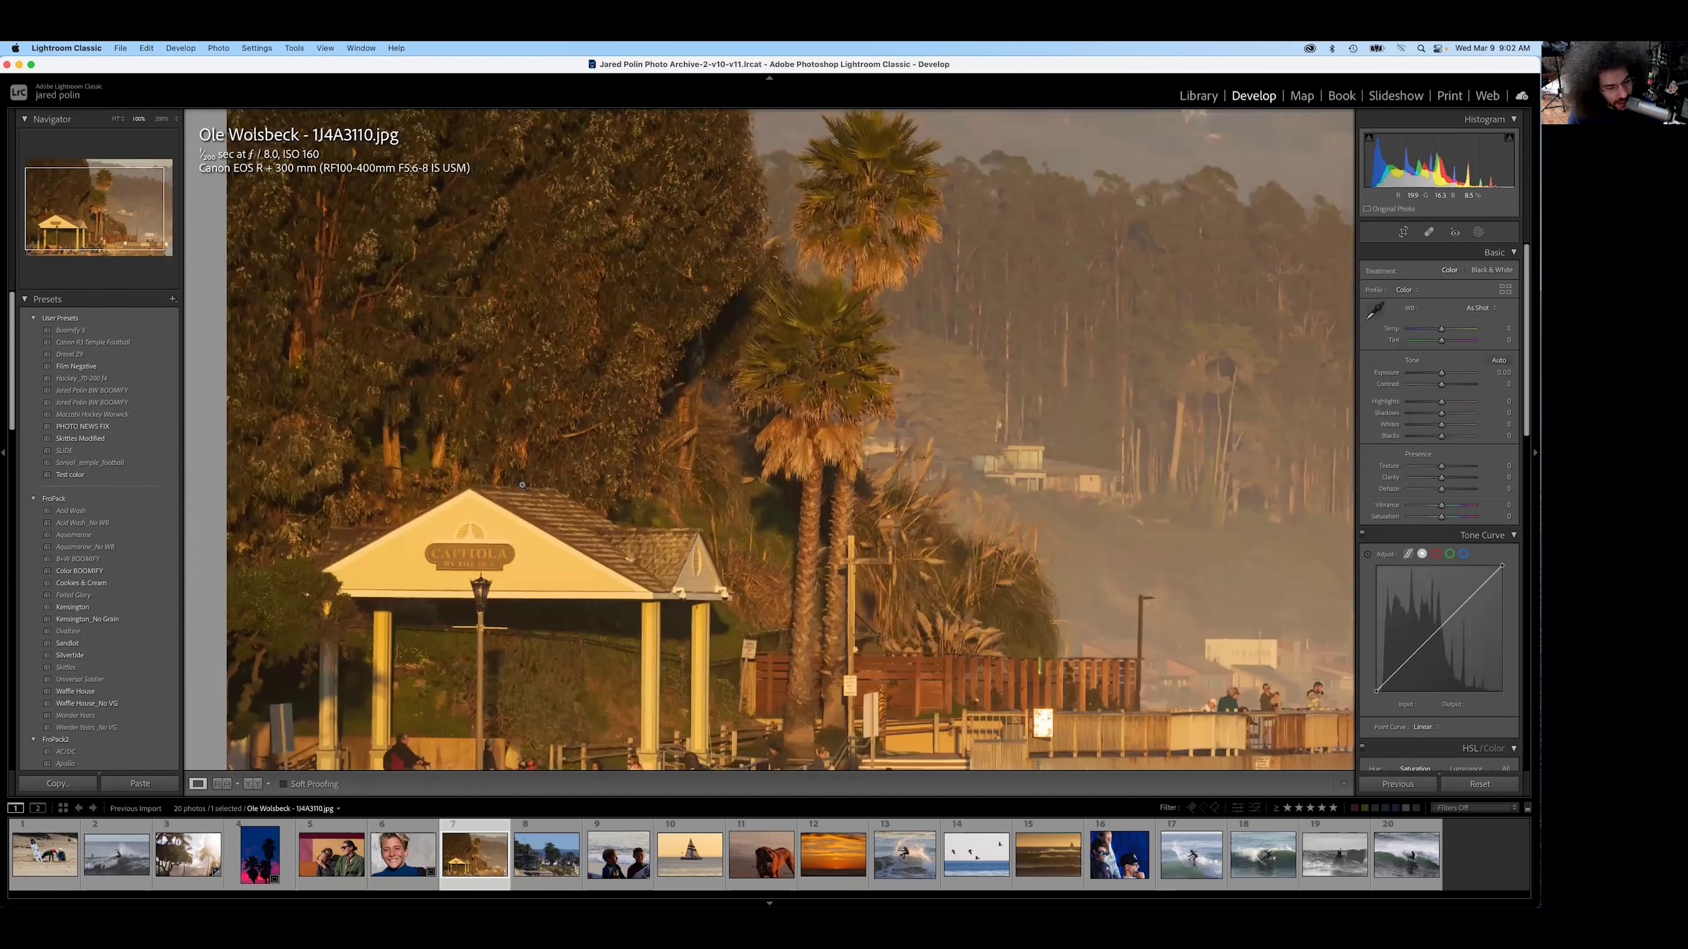
{"action": "left_click", "coordinate": [523, 486]}
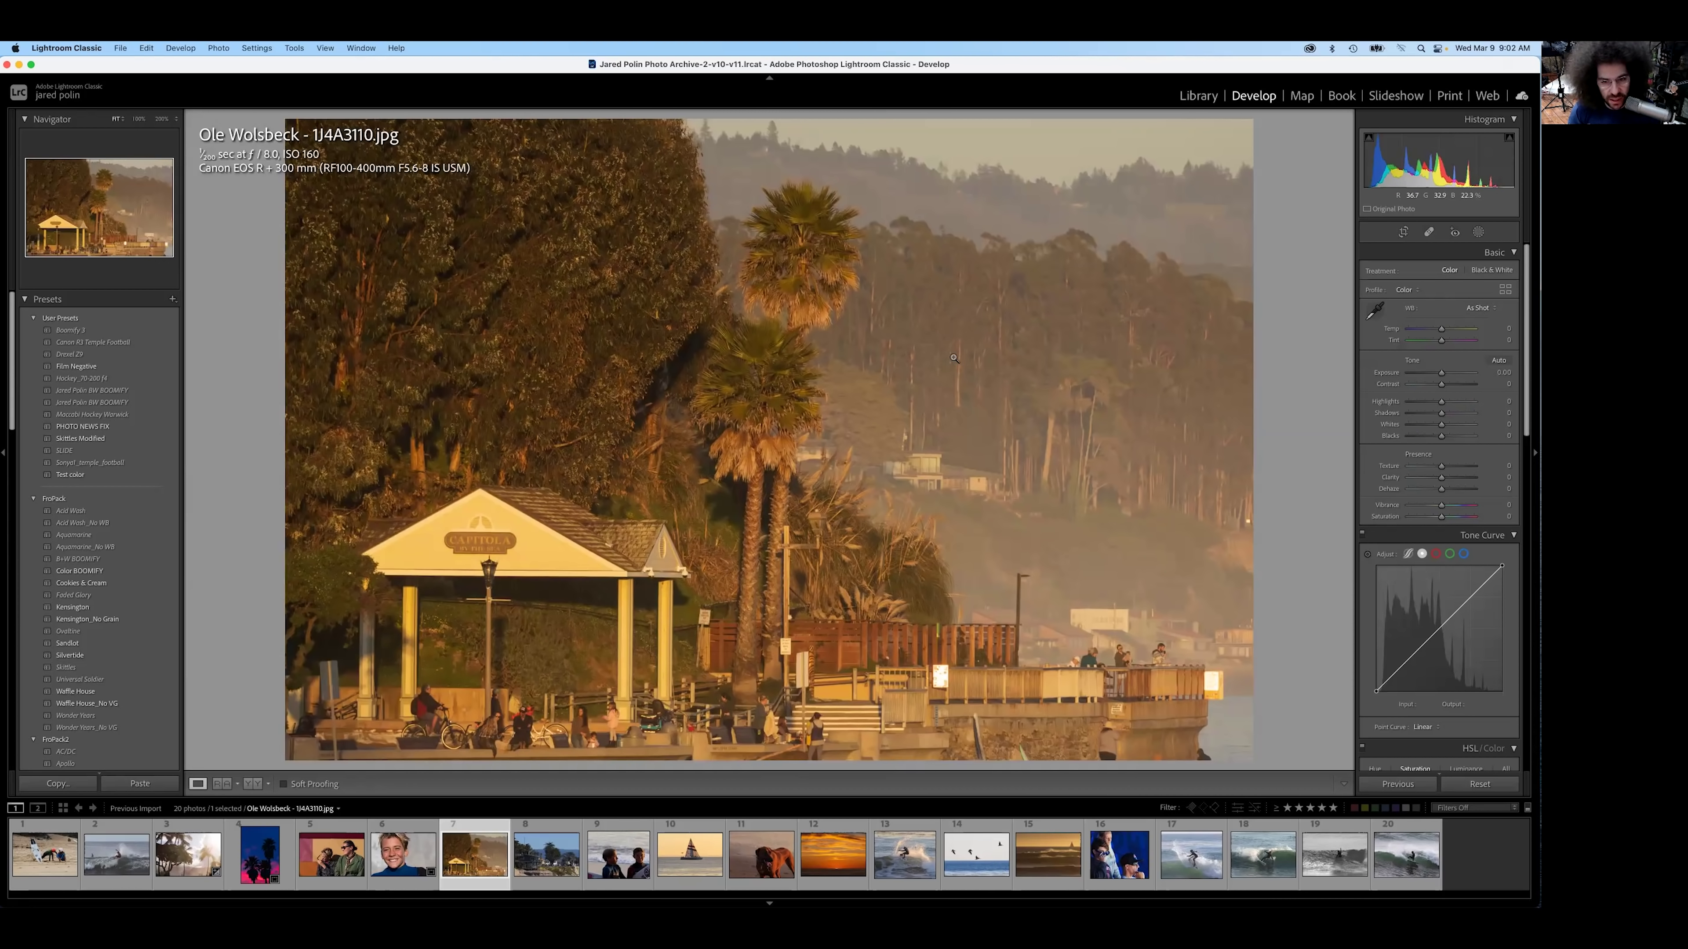
{"action": "mouse_move", "coordinate": [1441, 488]}
{"action": "left_mouse_down"}
{"action": "mouse_move", "coordinate": [1464, 489]}
{"action": "mouse_move", "coordinate": [1406, 492]}
{"action": "mouse_move", "coordinate": [1466, 497]}
{"action": "left_mouse_up"}
{"action": "key", "text": "backslash"}
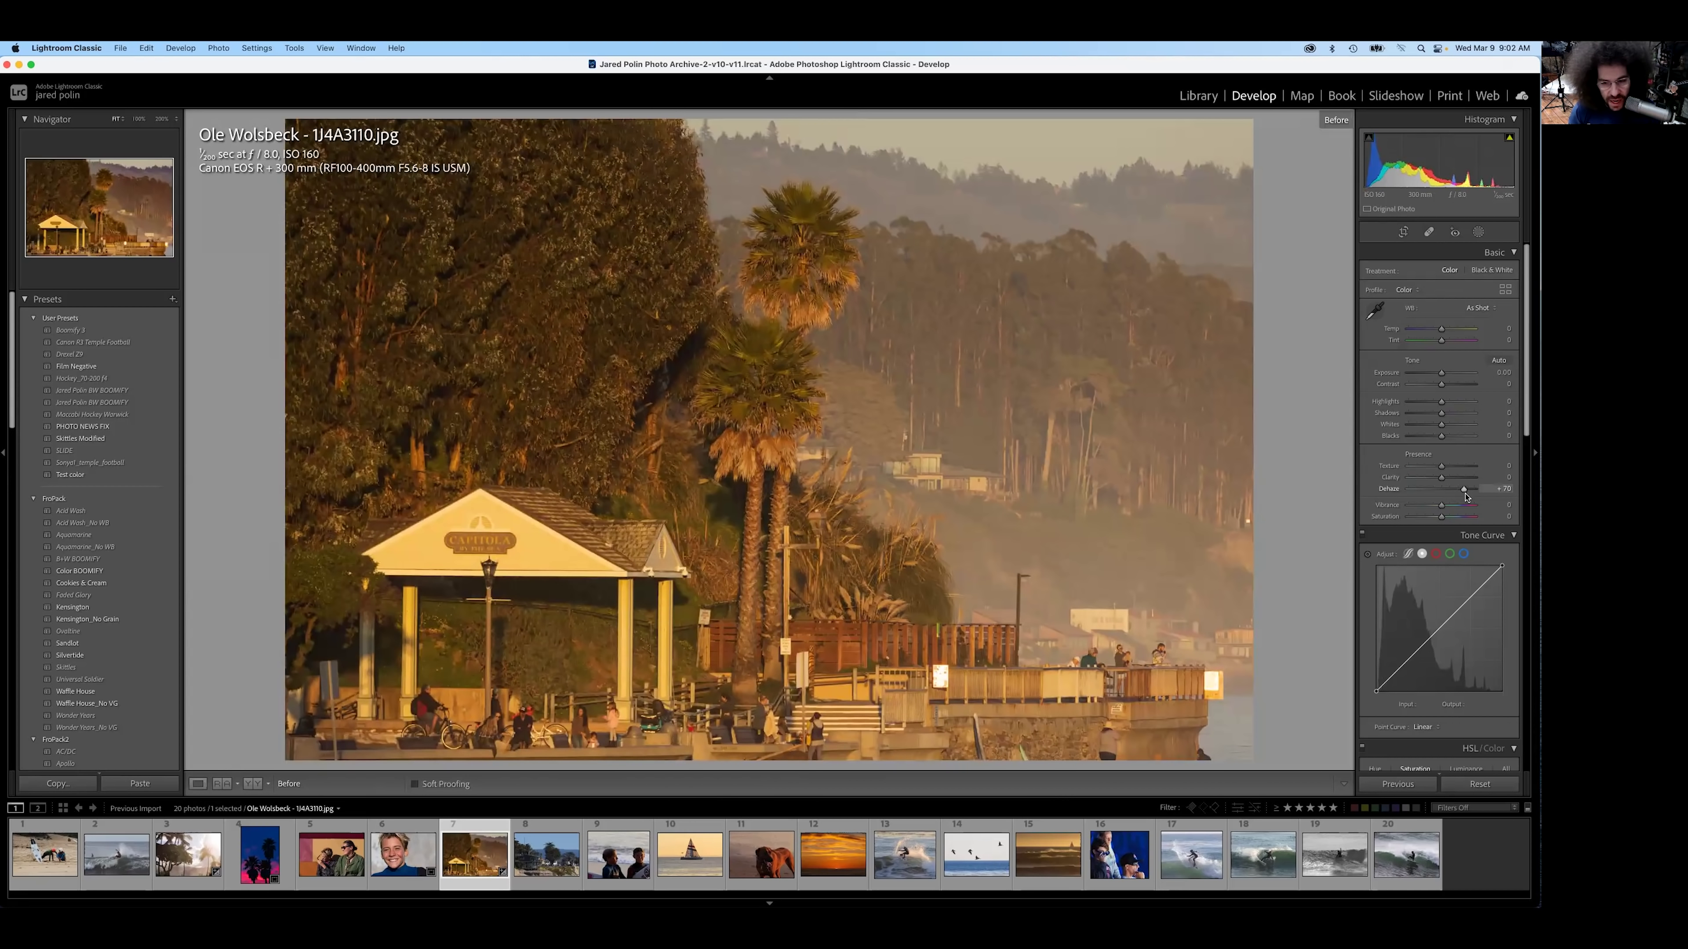
{"action": "key", "text": "backslash"}
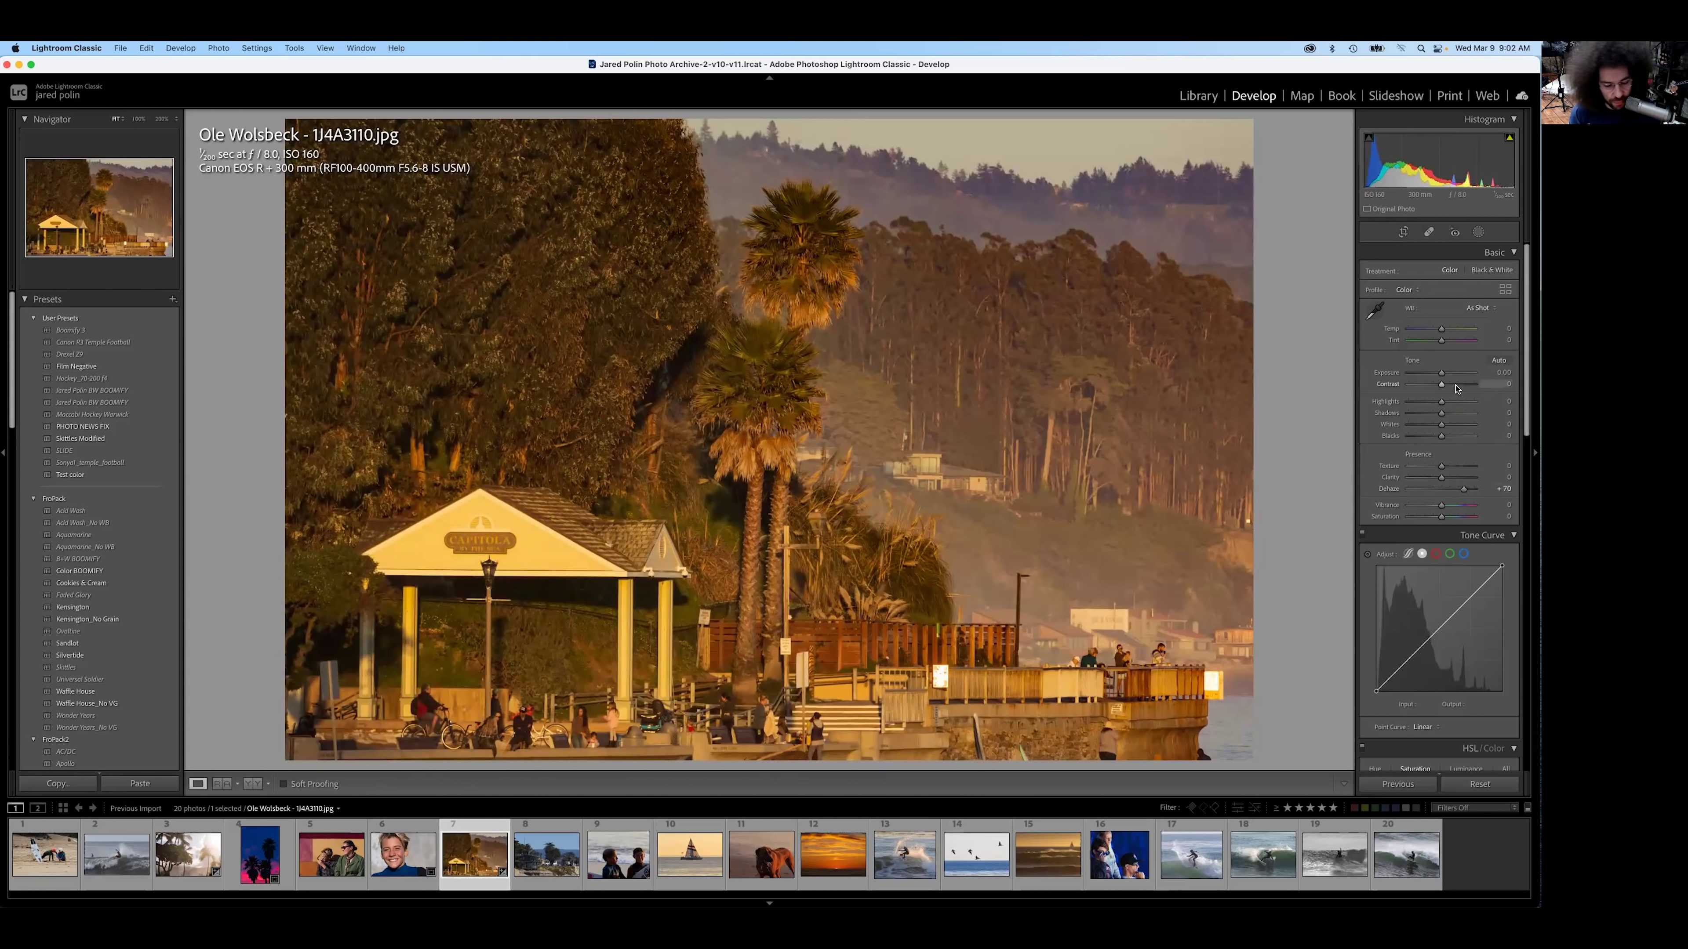
Step: Try a little Dehaze on the boy's portrait, then undo it
{"action": "key", "text": "Left"}
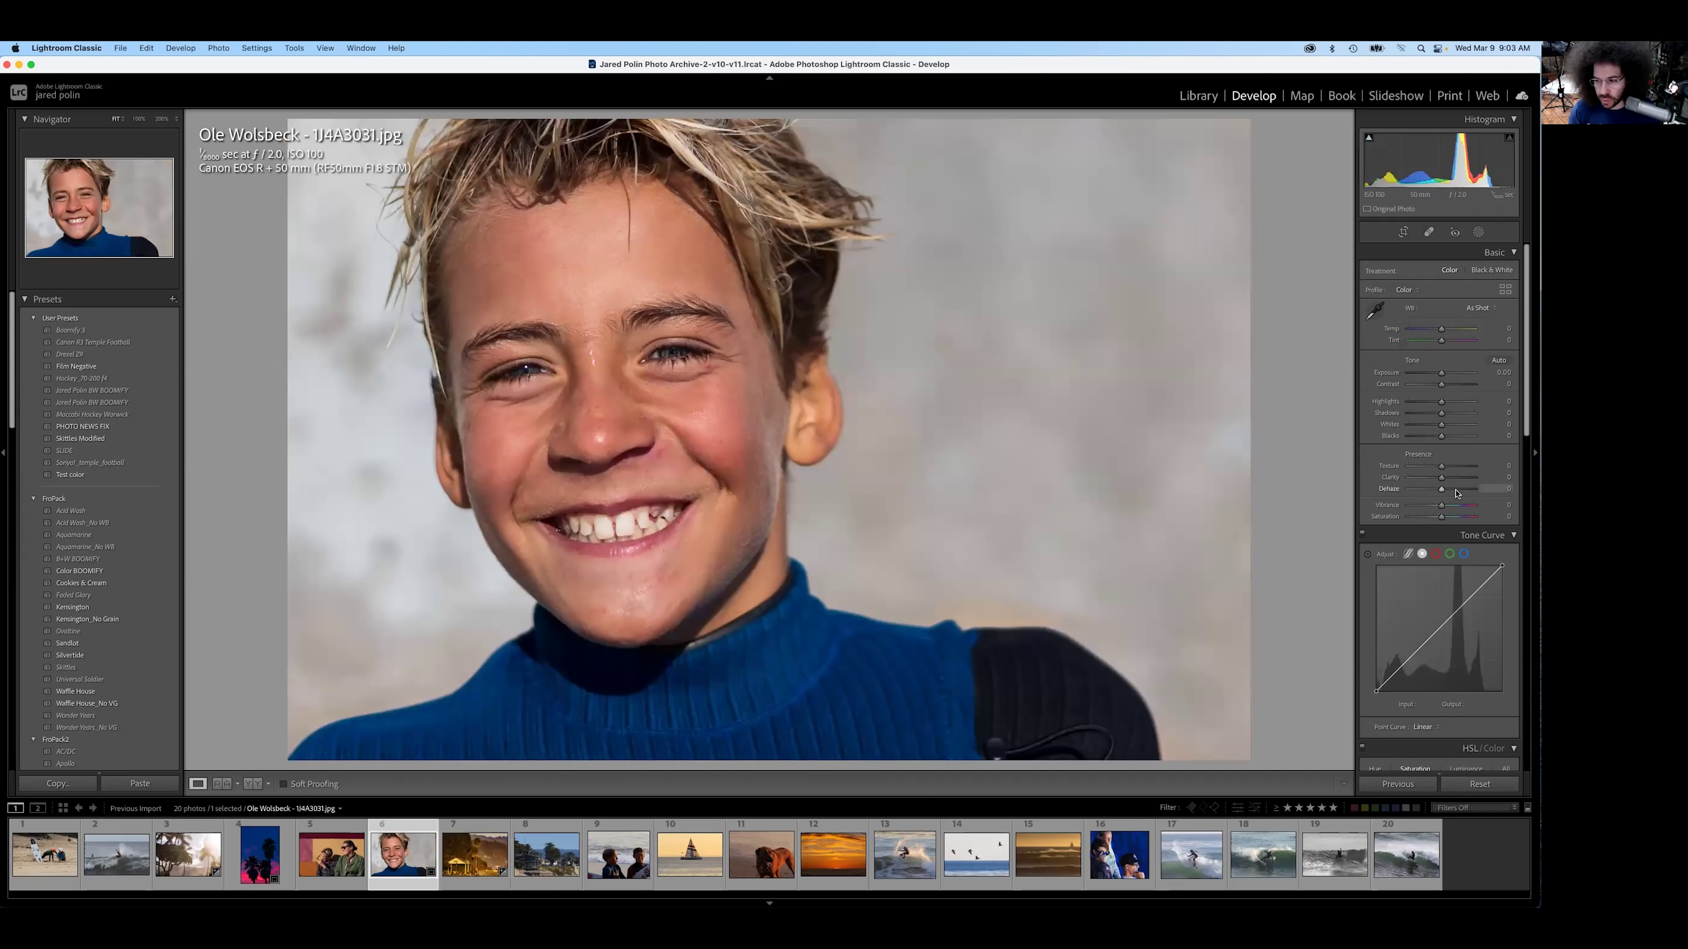
{"action": "left_click_drag", "start_coordinate": [1457, 493], "coordinate": [1462, 495]}
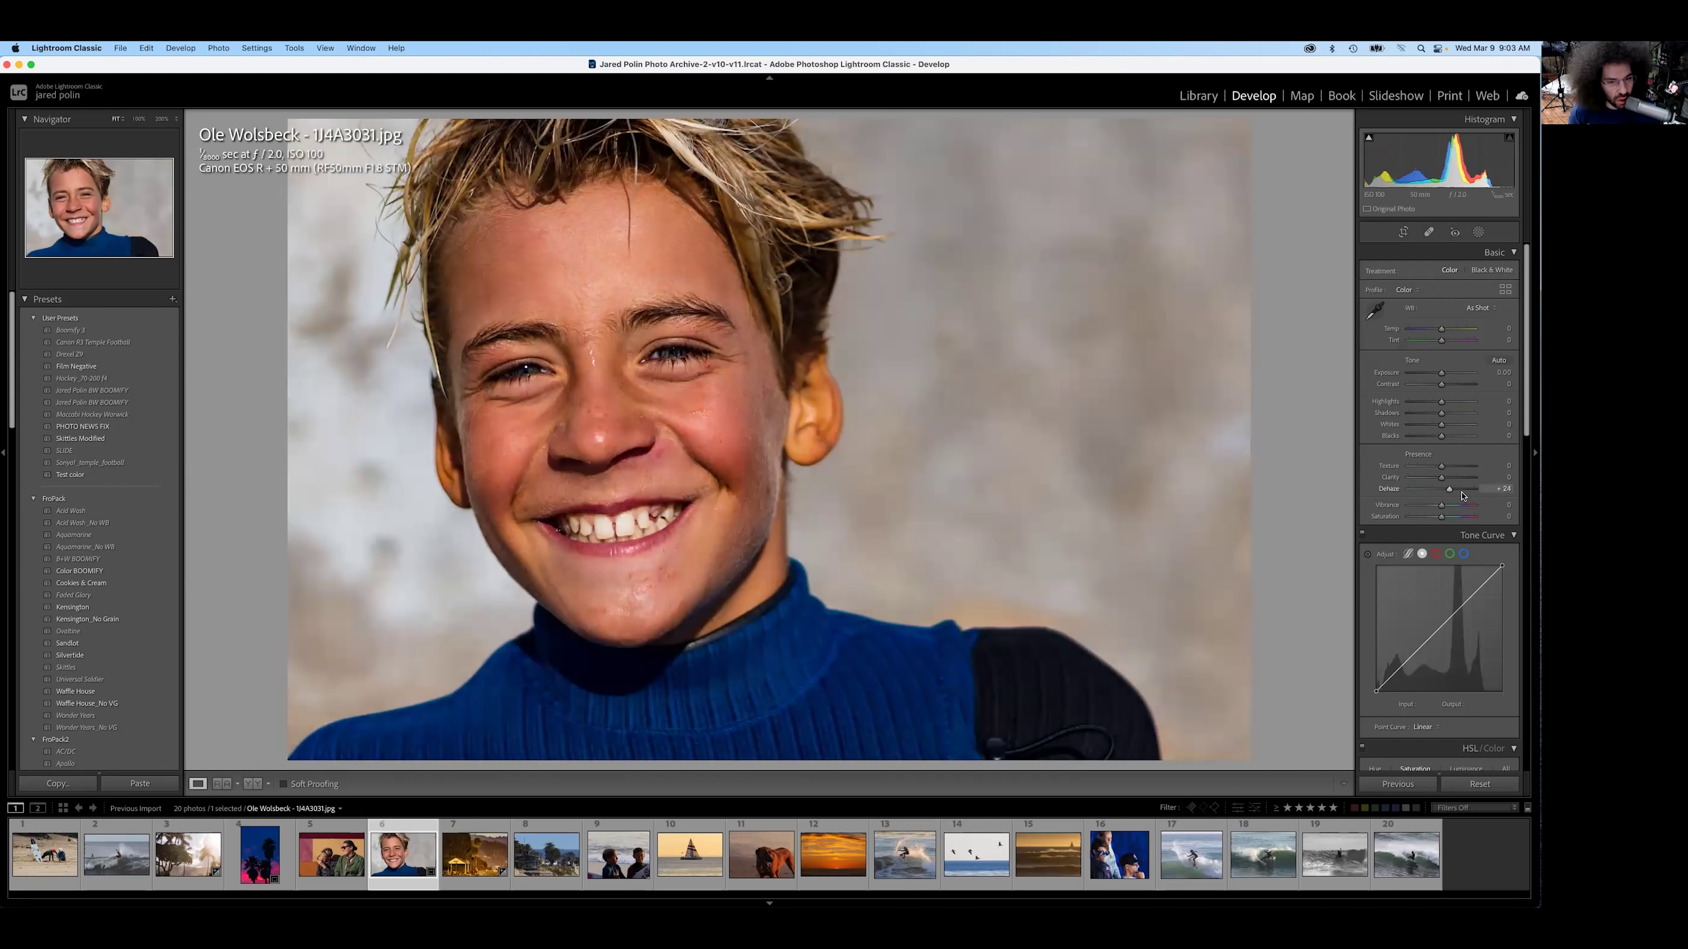
{"action": "key", "text": "super+z"}
{"action": "key", "text": "Right"}
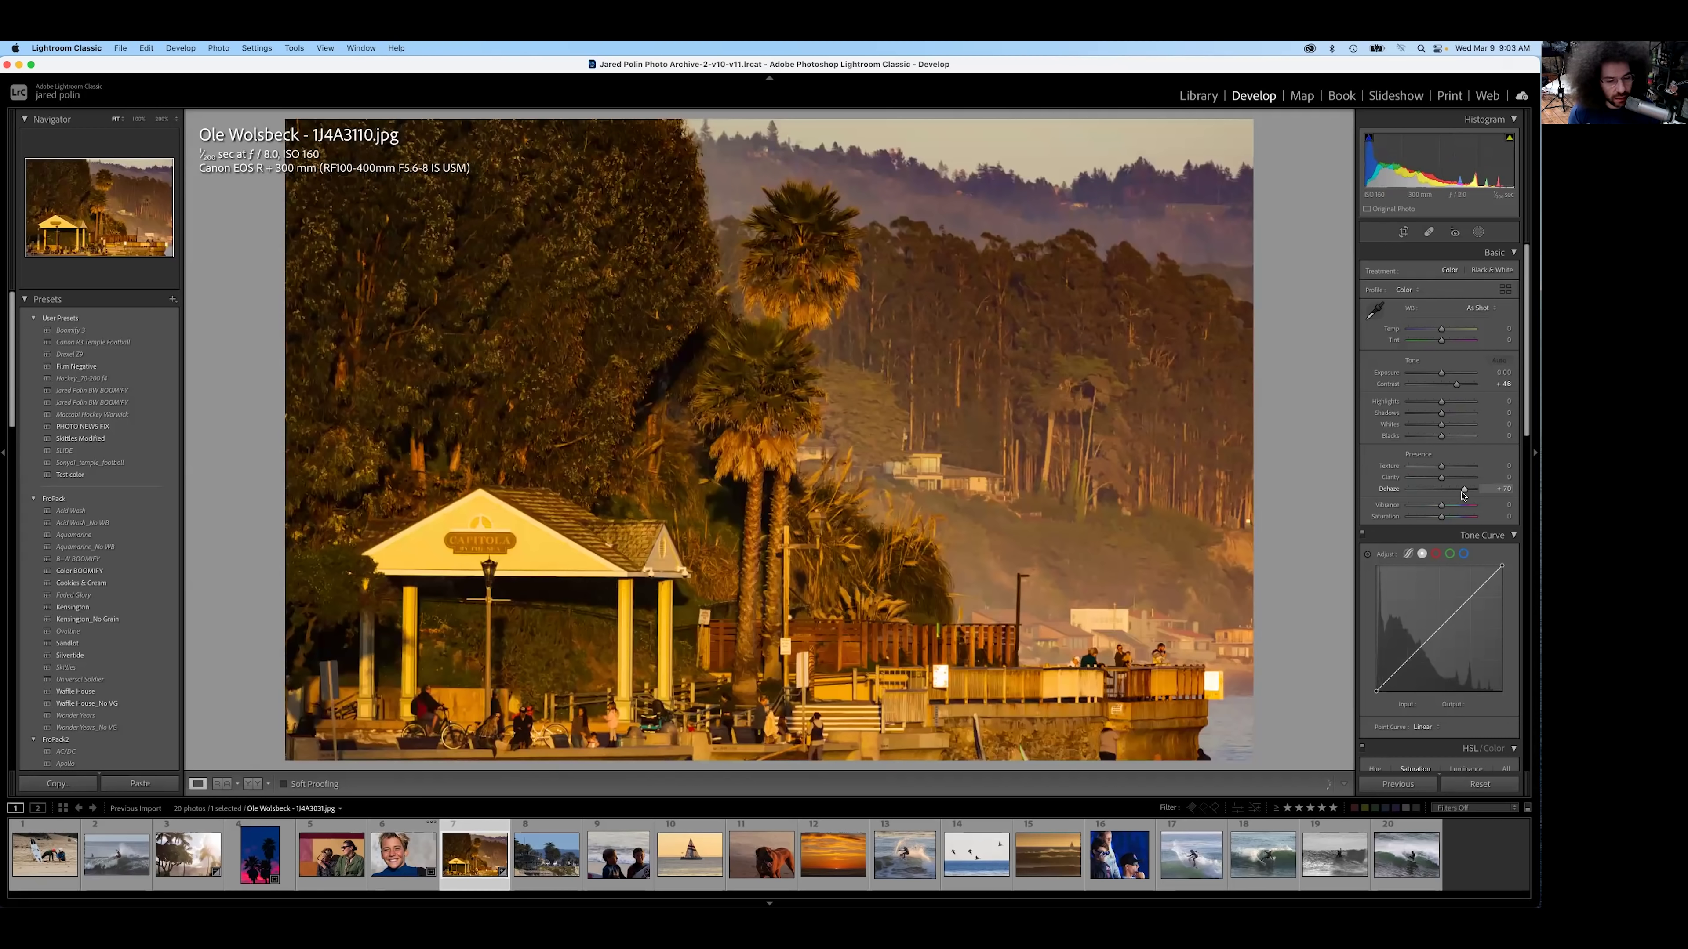
{"action": "key", "text": "Left"}
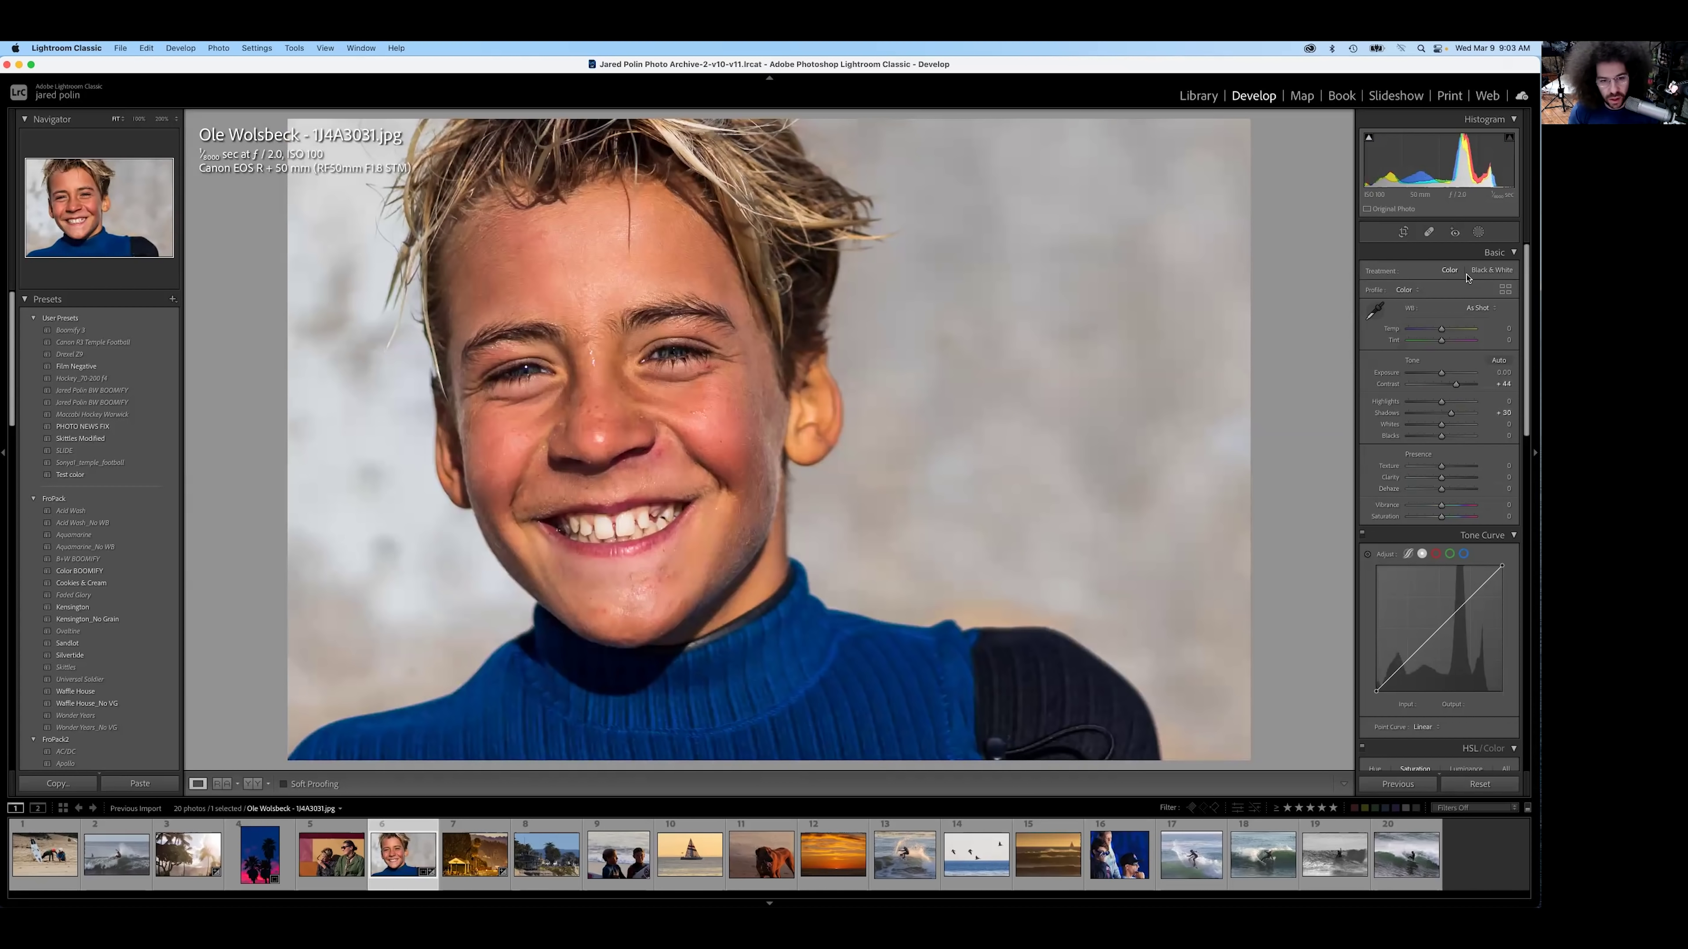
Step: Make the portrait black and white with Contrast +69, lower Highlights, more Texture; advance to 1J4A3672.jpg
{"action": "left_click", "coordinate": [1480, 271]}
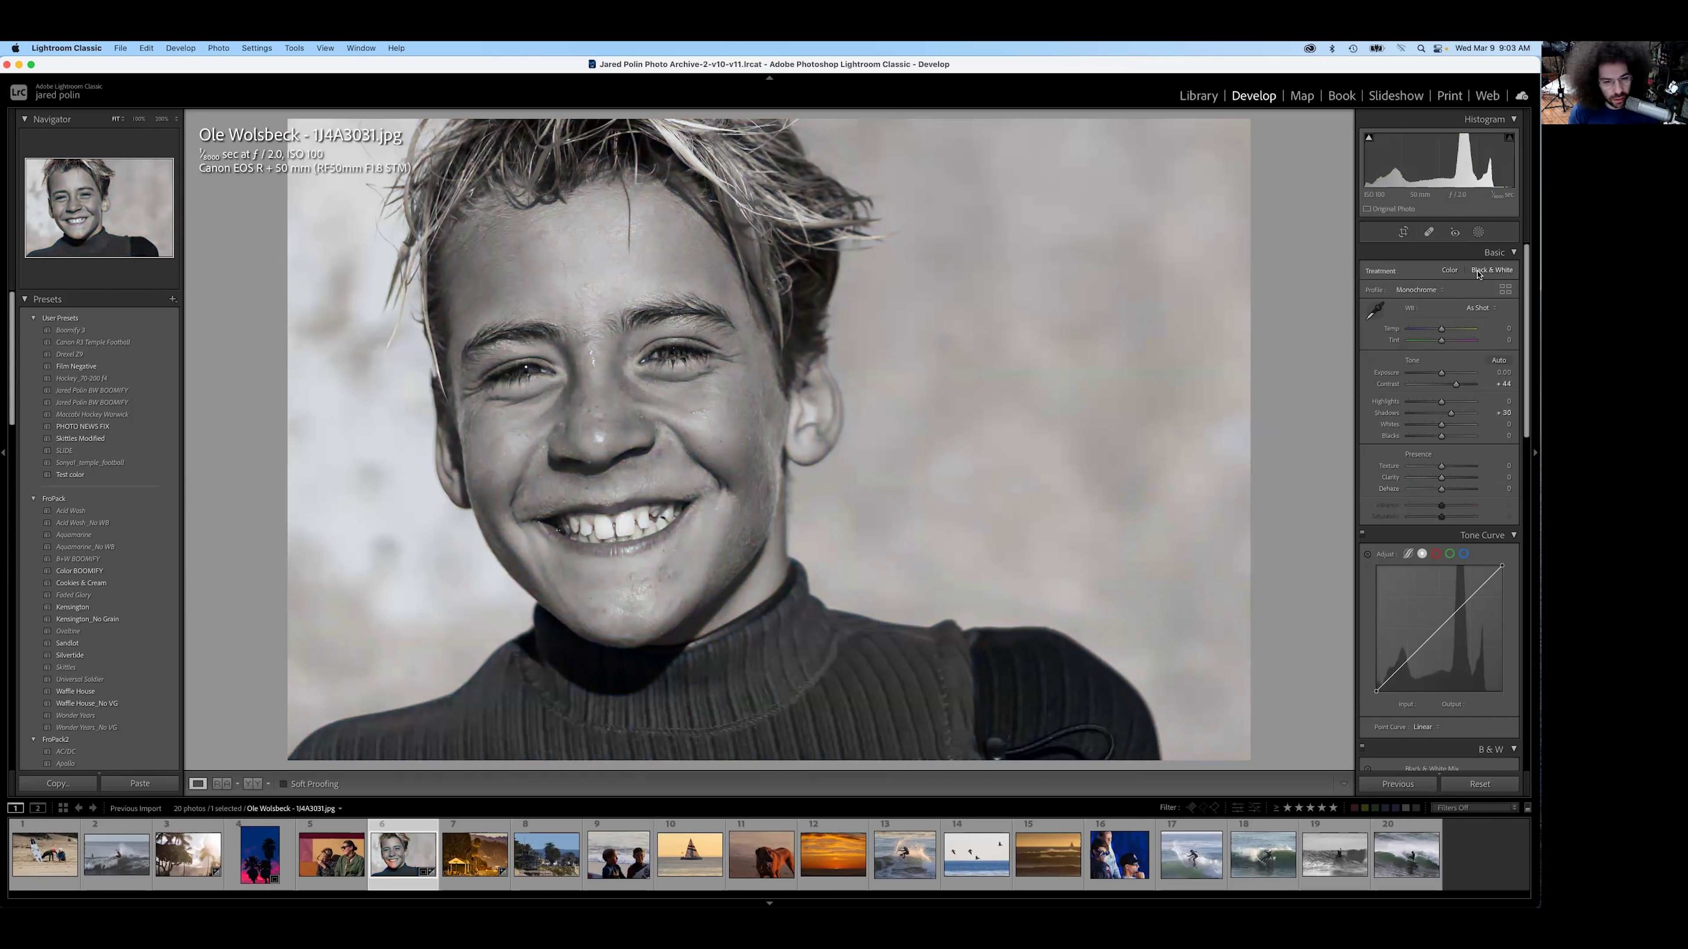
{"action": "mouse_move", "coordinate": [1456, 384]}
{"action": "left_mouse_down"}
{"action": "mouse_move", "coordinate": [1460, 413]}
{"action": "mouse_move", "coordinate": [1442, 403]}
{"action": "left_mouse_up"}
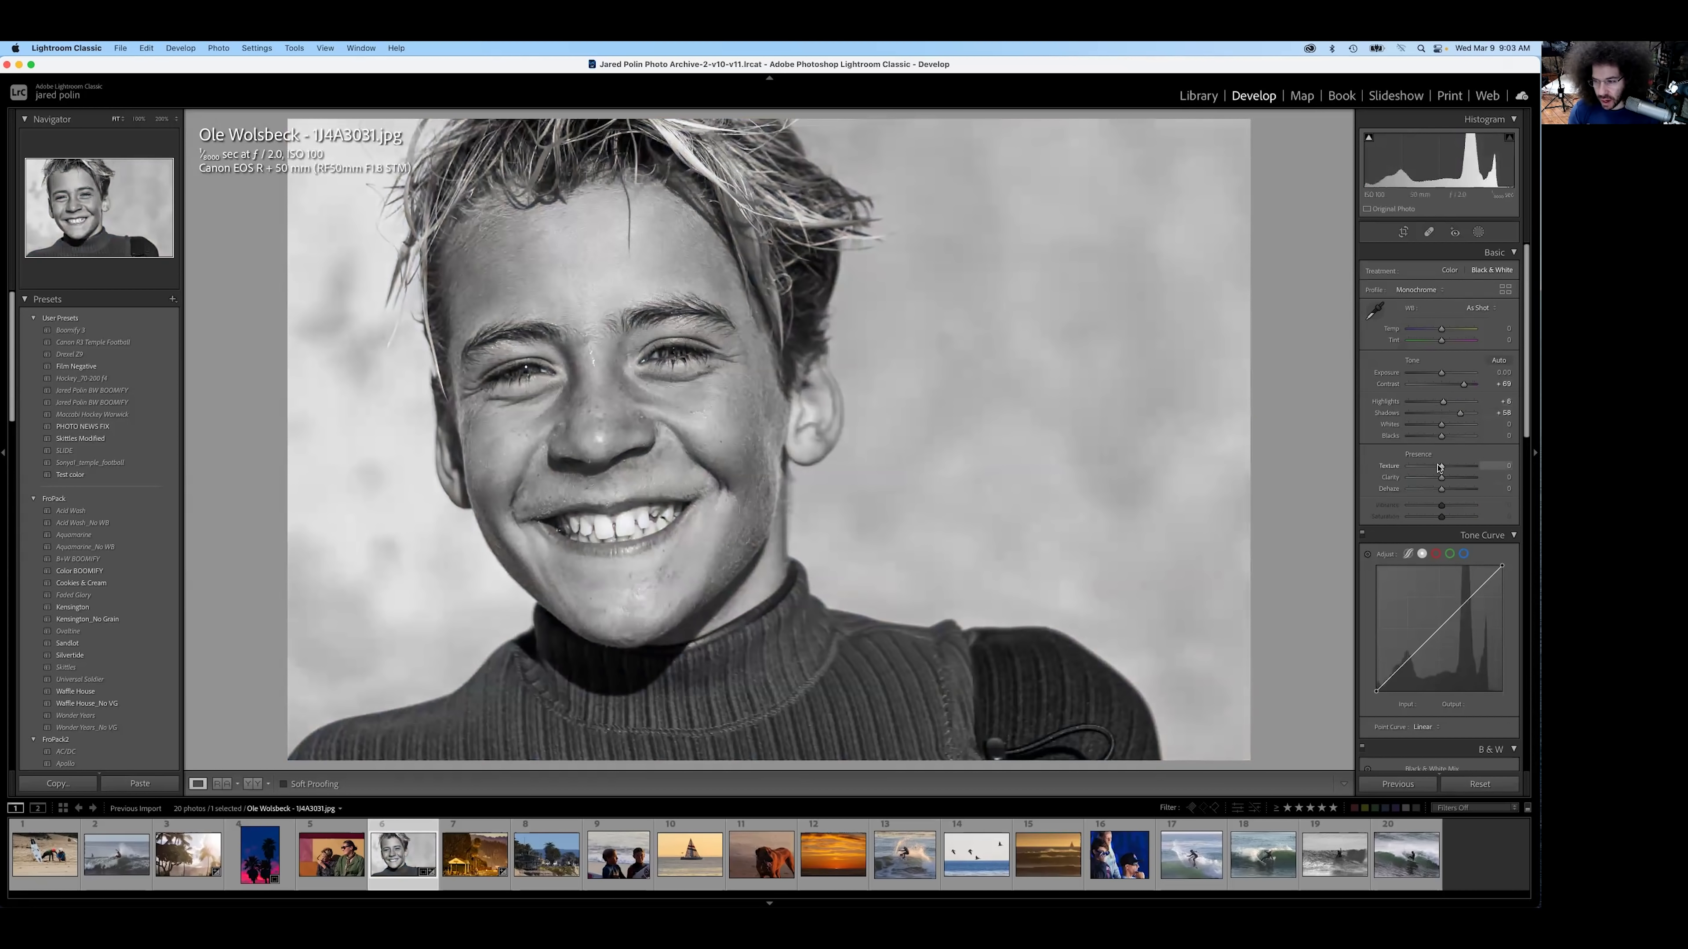
{"action": "left_click_drag", "start_coordinate": [1438, 471], "coordinate": [1442, 471]}
{"action": "key", "text": "Right"}
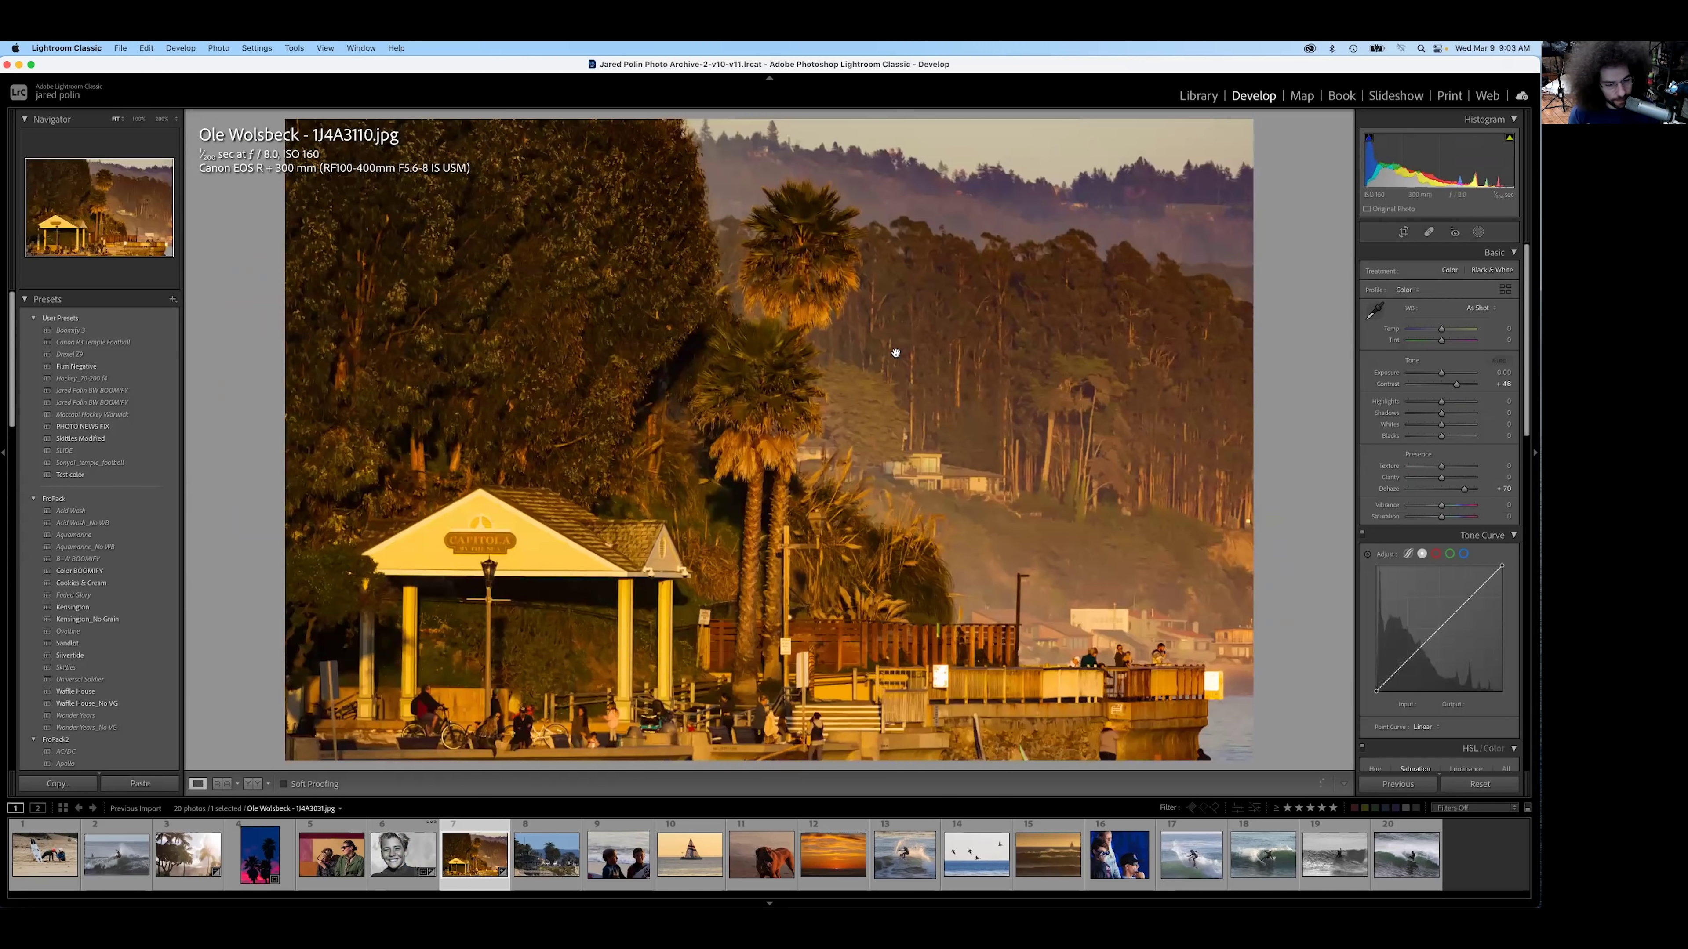
{"action": "key", "text": "Right"}
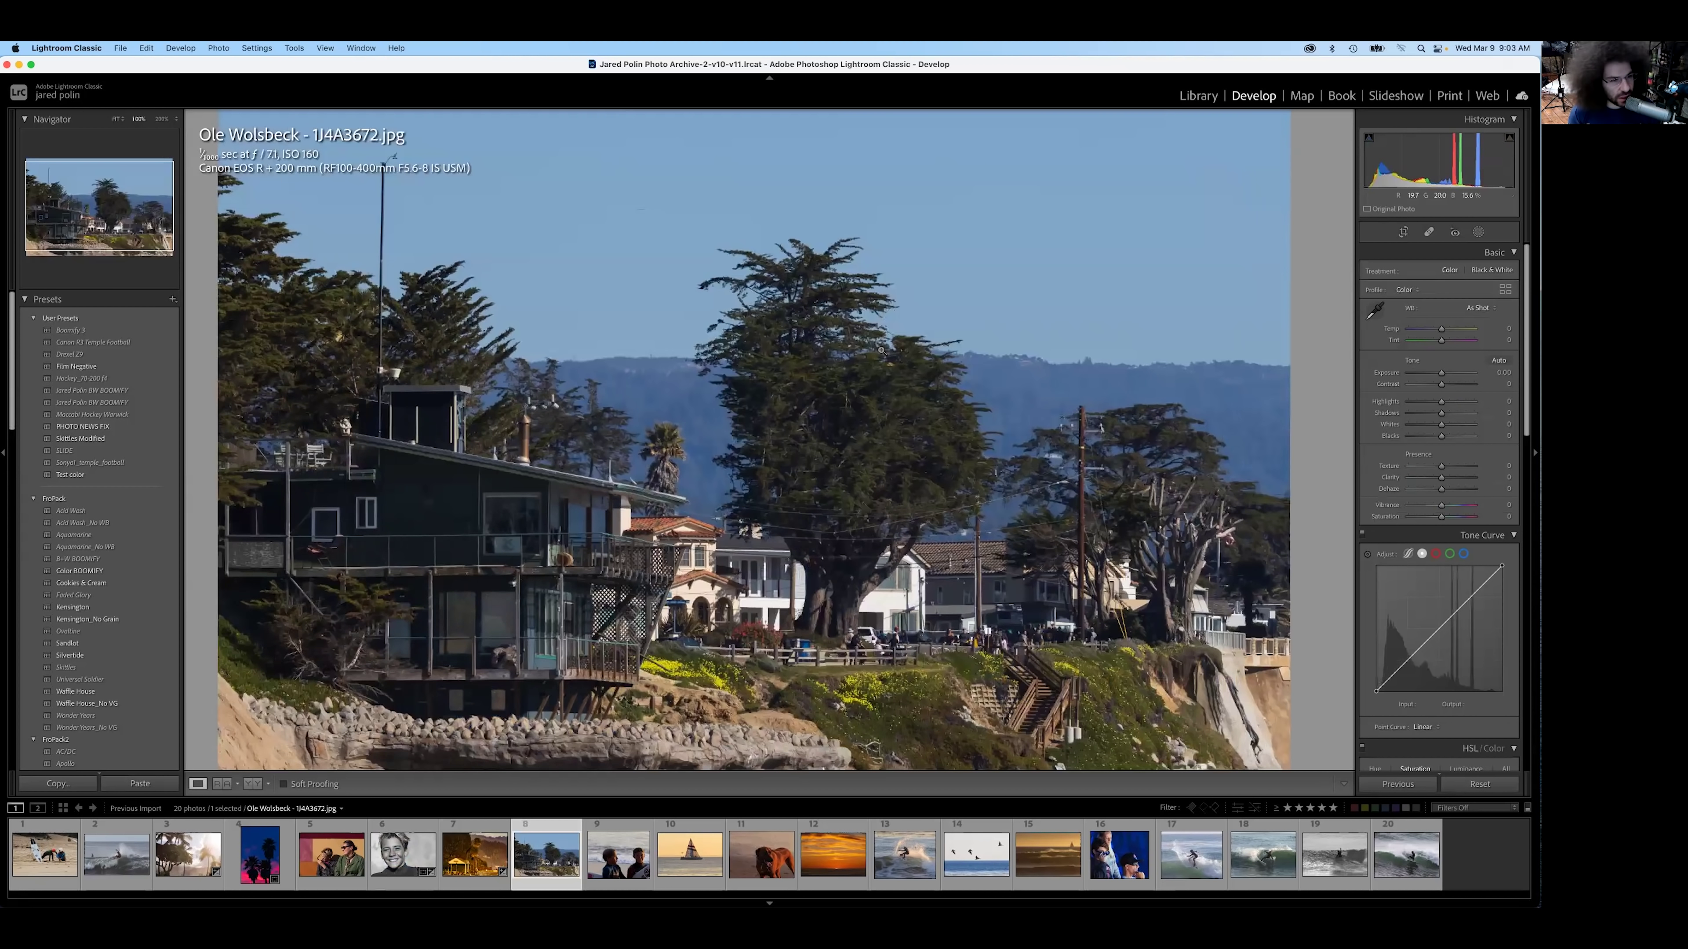
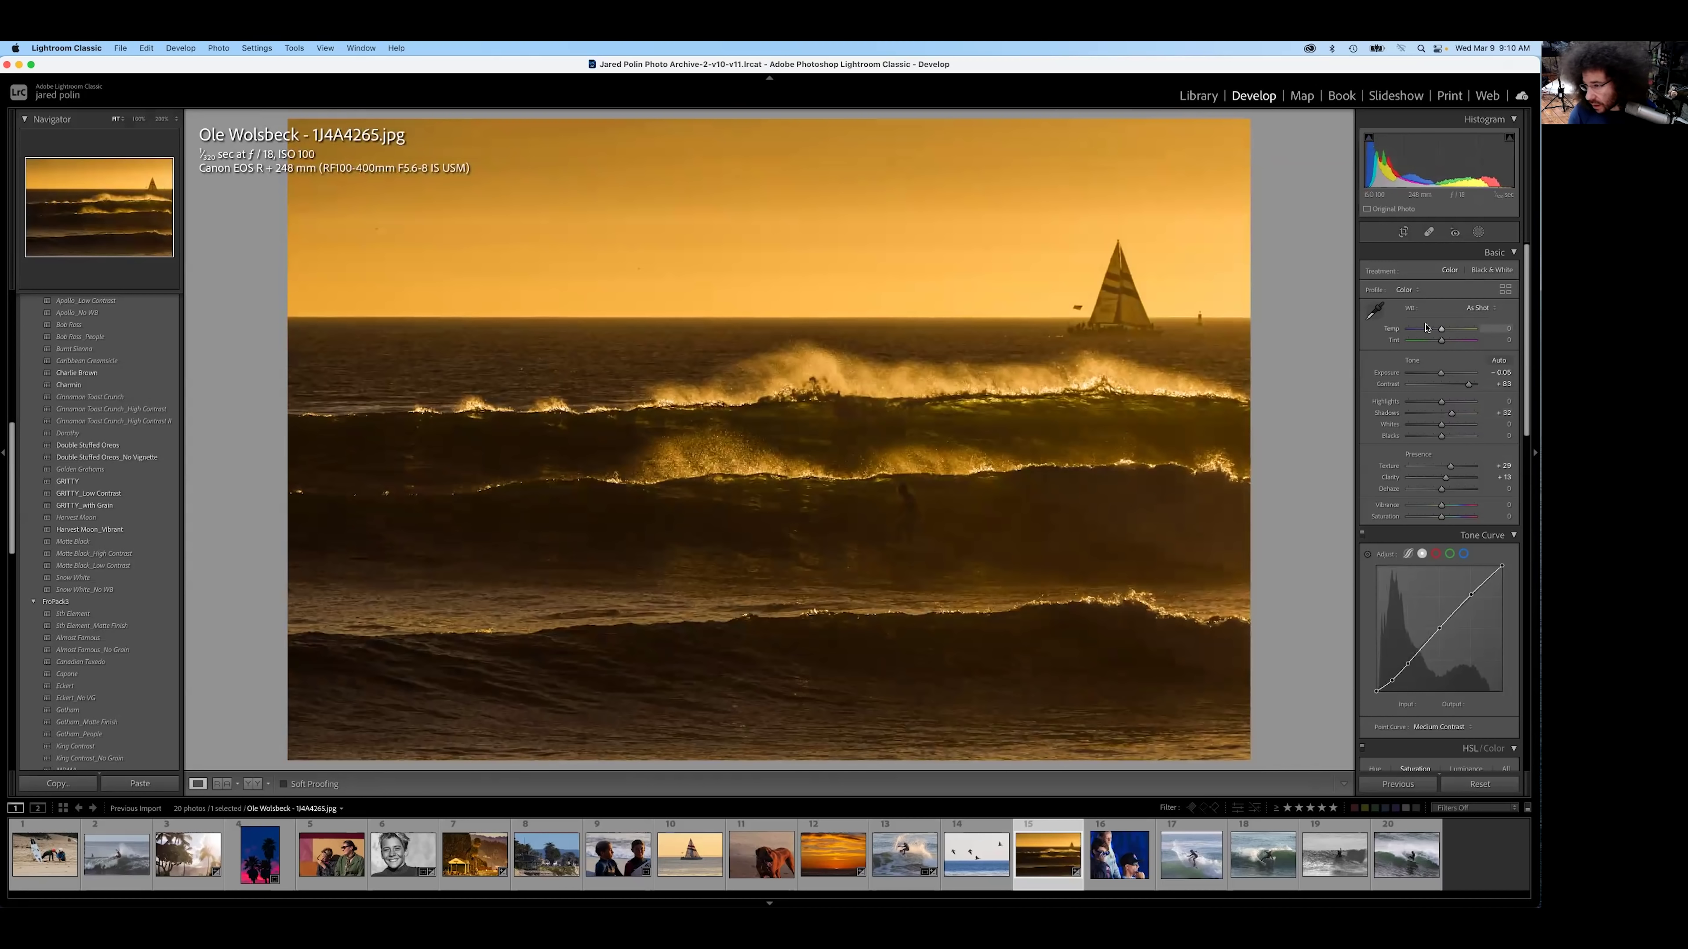
Step: Cool the sunset photo's white balance and set Vibrance +38 and Saturation +23
{"action": "left_click_drag", "start_coordinate": [1441, 328], "coordinate": [1447, 342]}
{"action": "left_click_drag", "start_coordinate": [1441, 506], "coordinate": [1453, 505]}
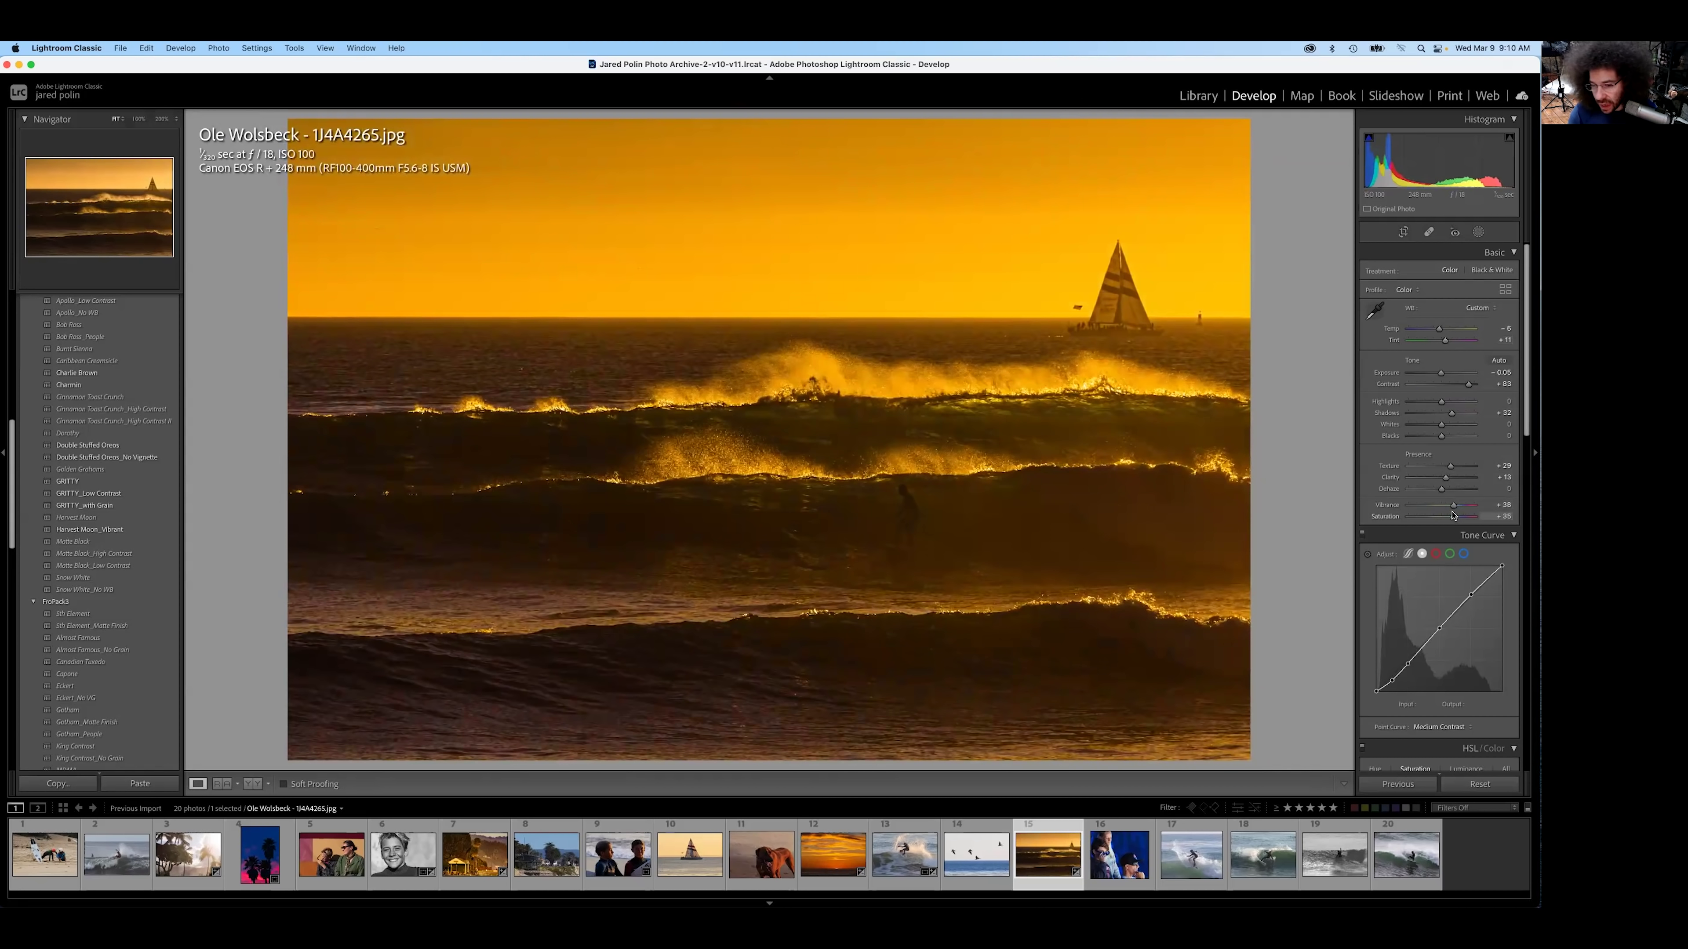
{"action": "left_click_drag", "start_coordinate": [1453, 515], "coordinate": [1447, 516]}
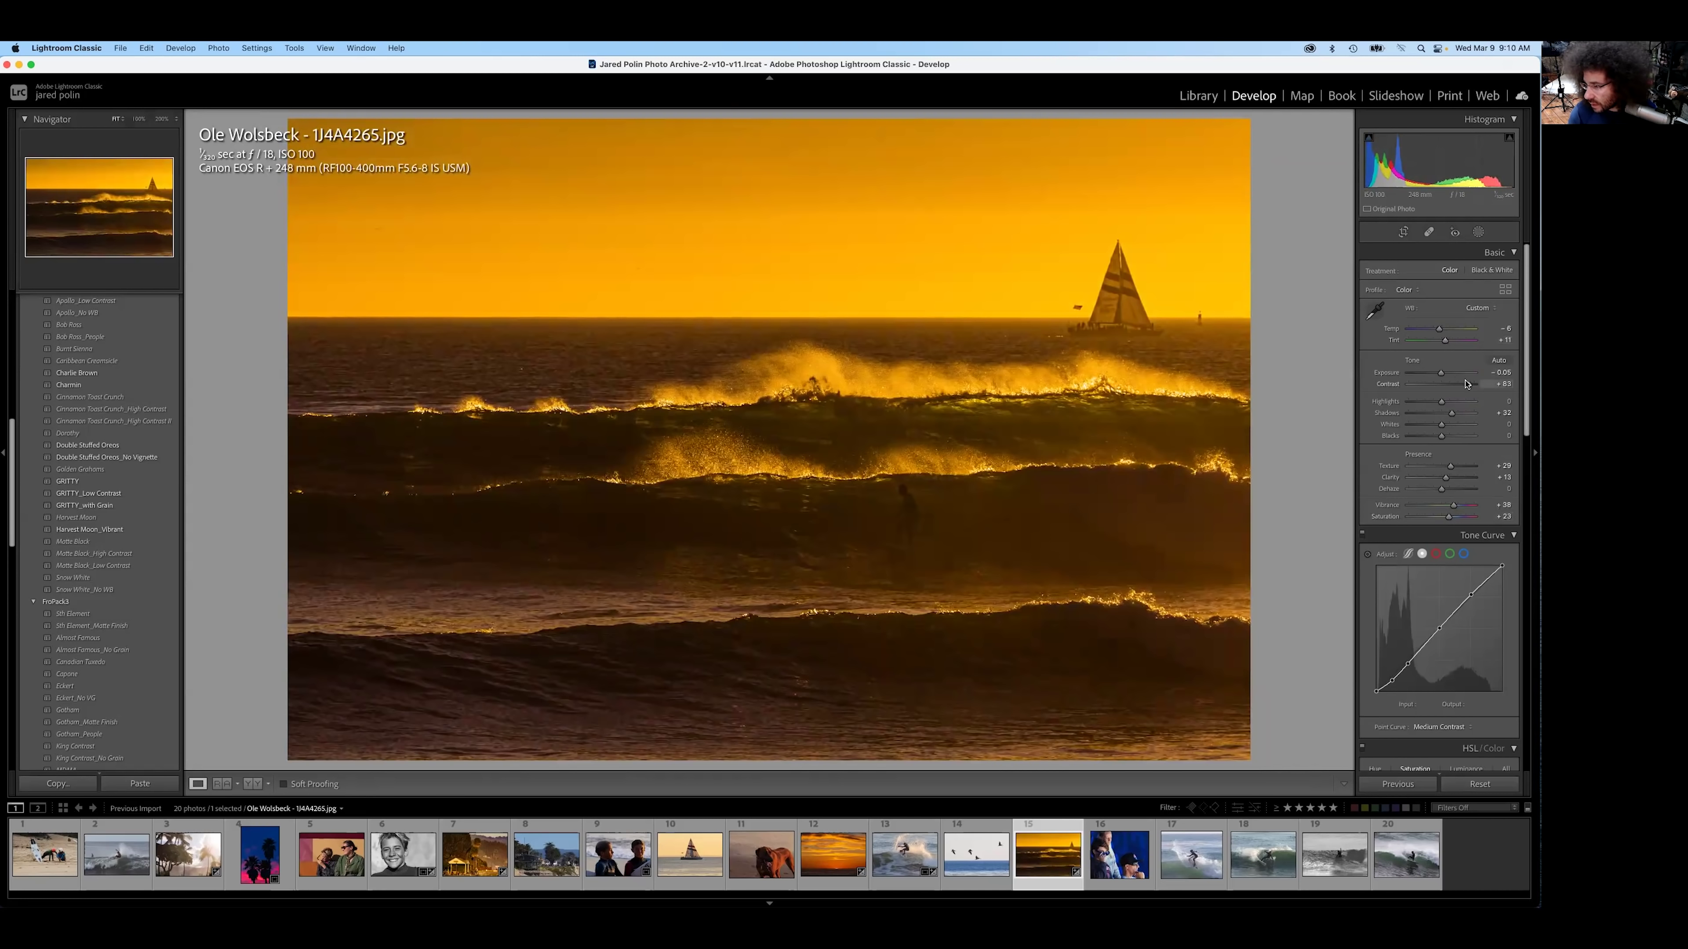
{"action": "mouse_move", "coordinate": [1439, 328]}
{"action": "left_mouse_down"}
{"action": "mouse_move", "coordinate": [1447, 343]}
{"action": "mouse_move", "coordinate": [1438, 331]}
{"action": "left_mouse_up"}
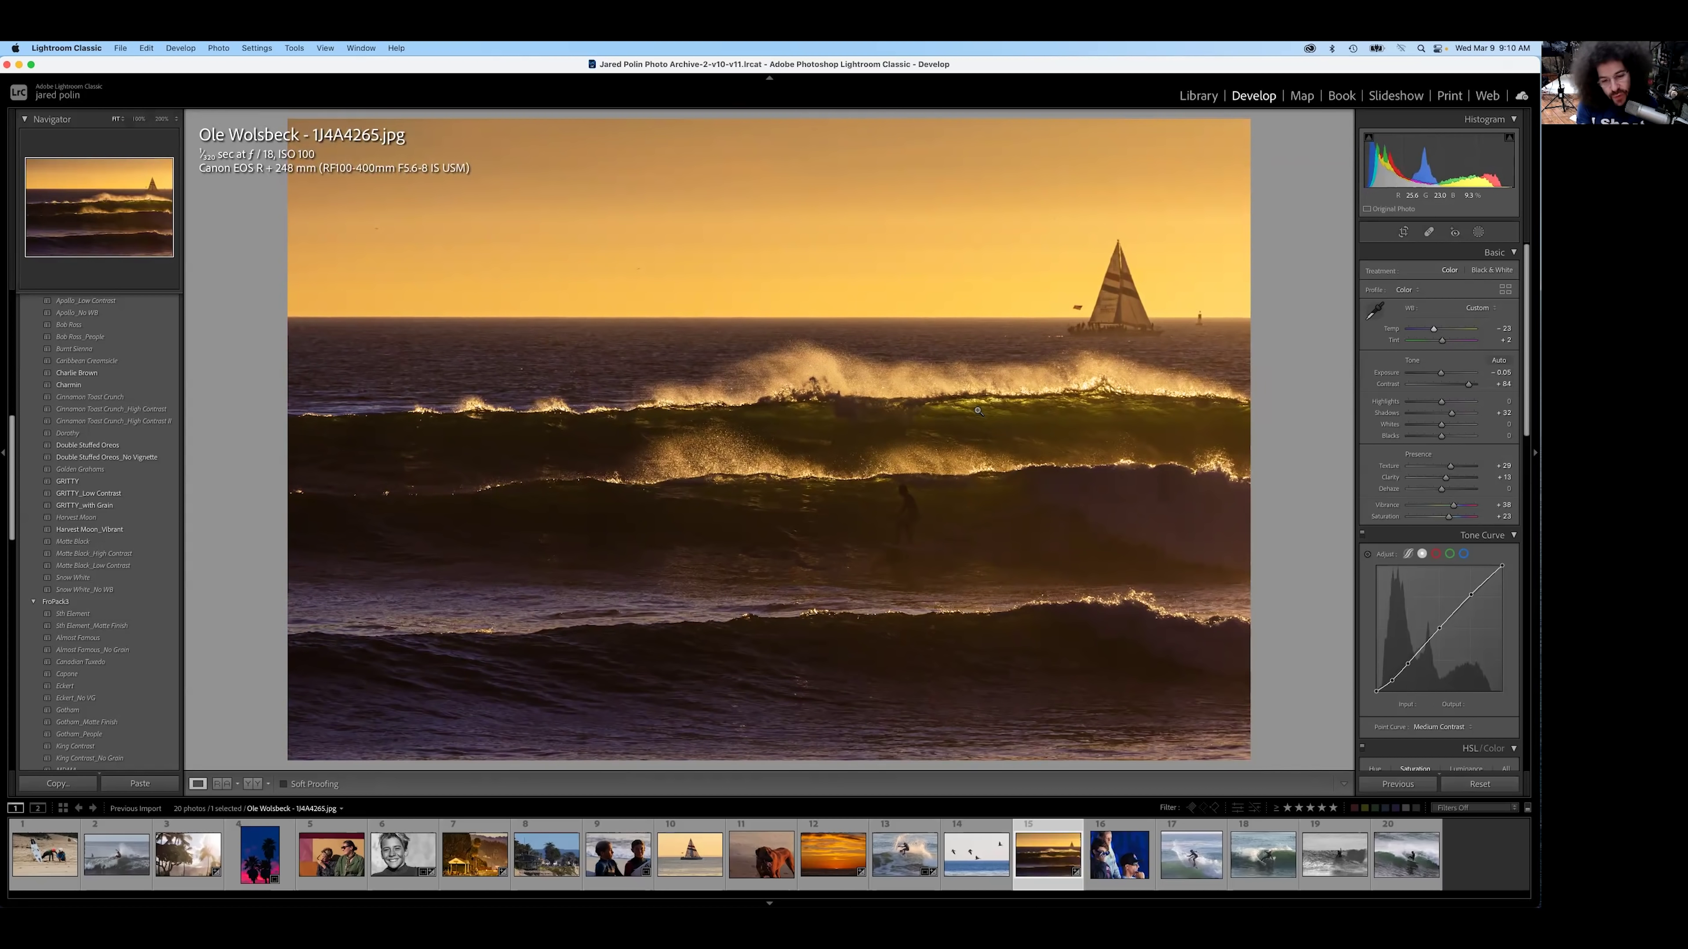
Step: Zoom in to check the surfer and waves, then advance to the sunglasses portrait
{"action": "left_click", "coordinate": [784, 496]}
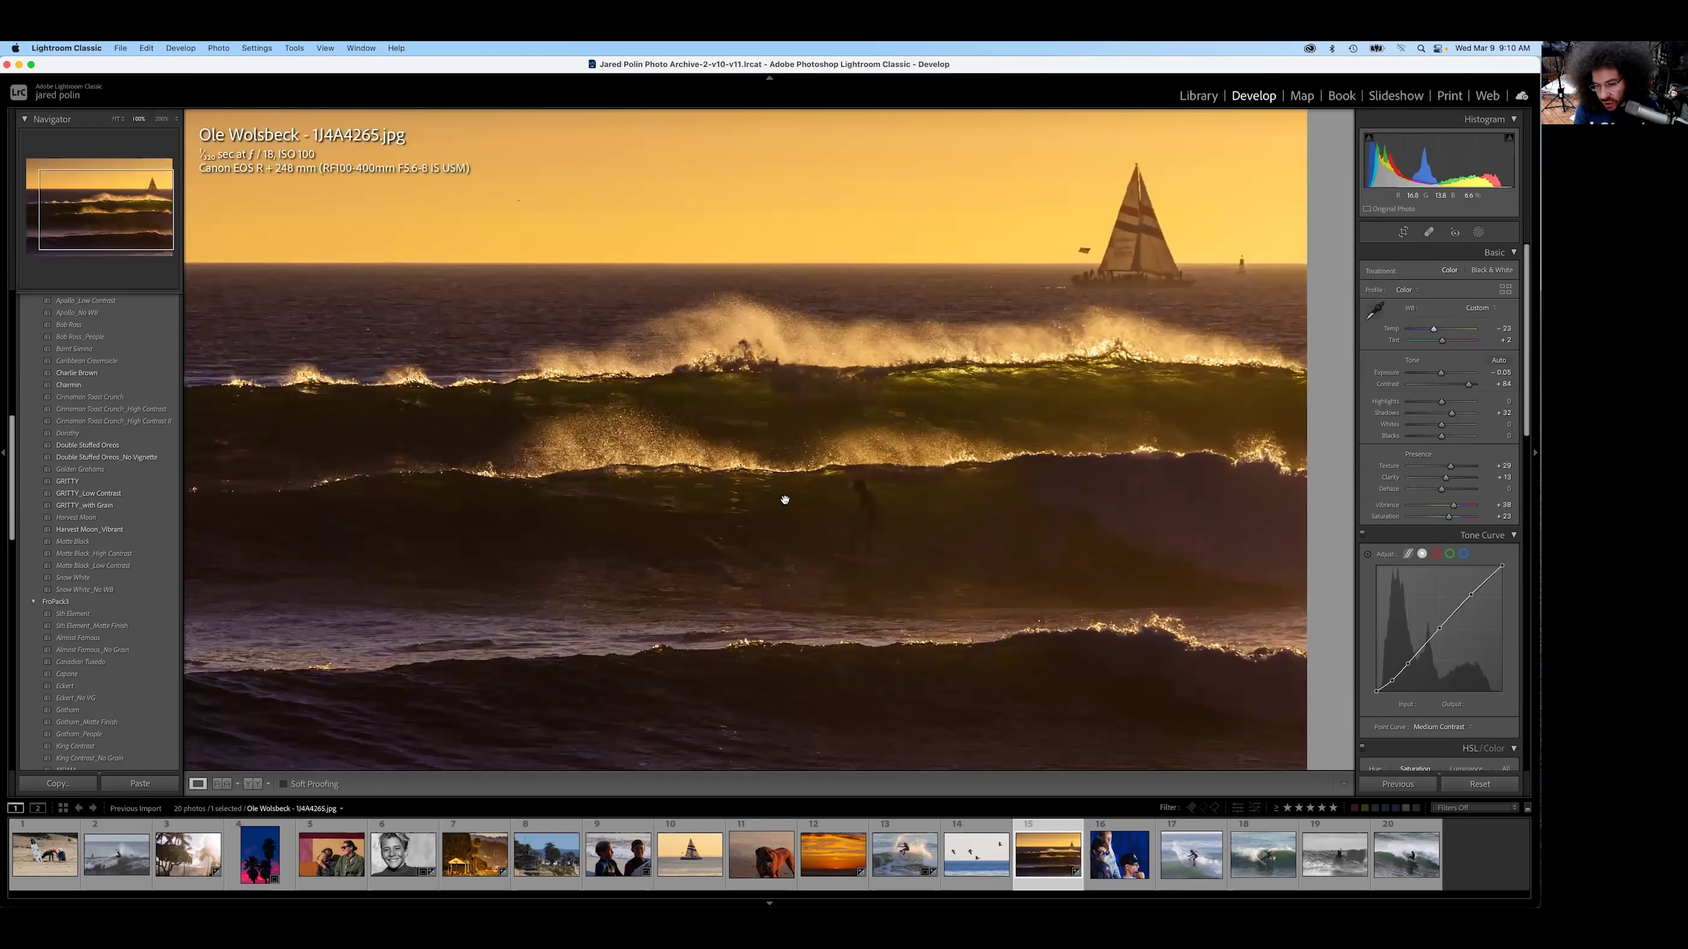
{"action": "left_click", "coordinate": [800, 501]}
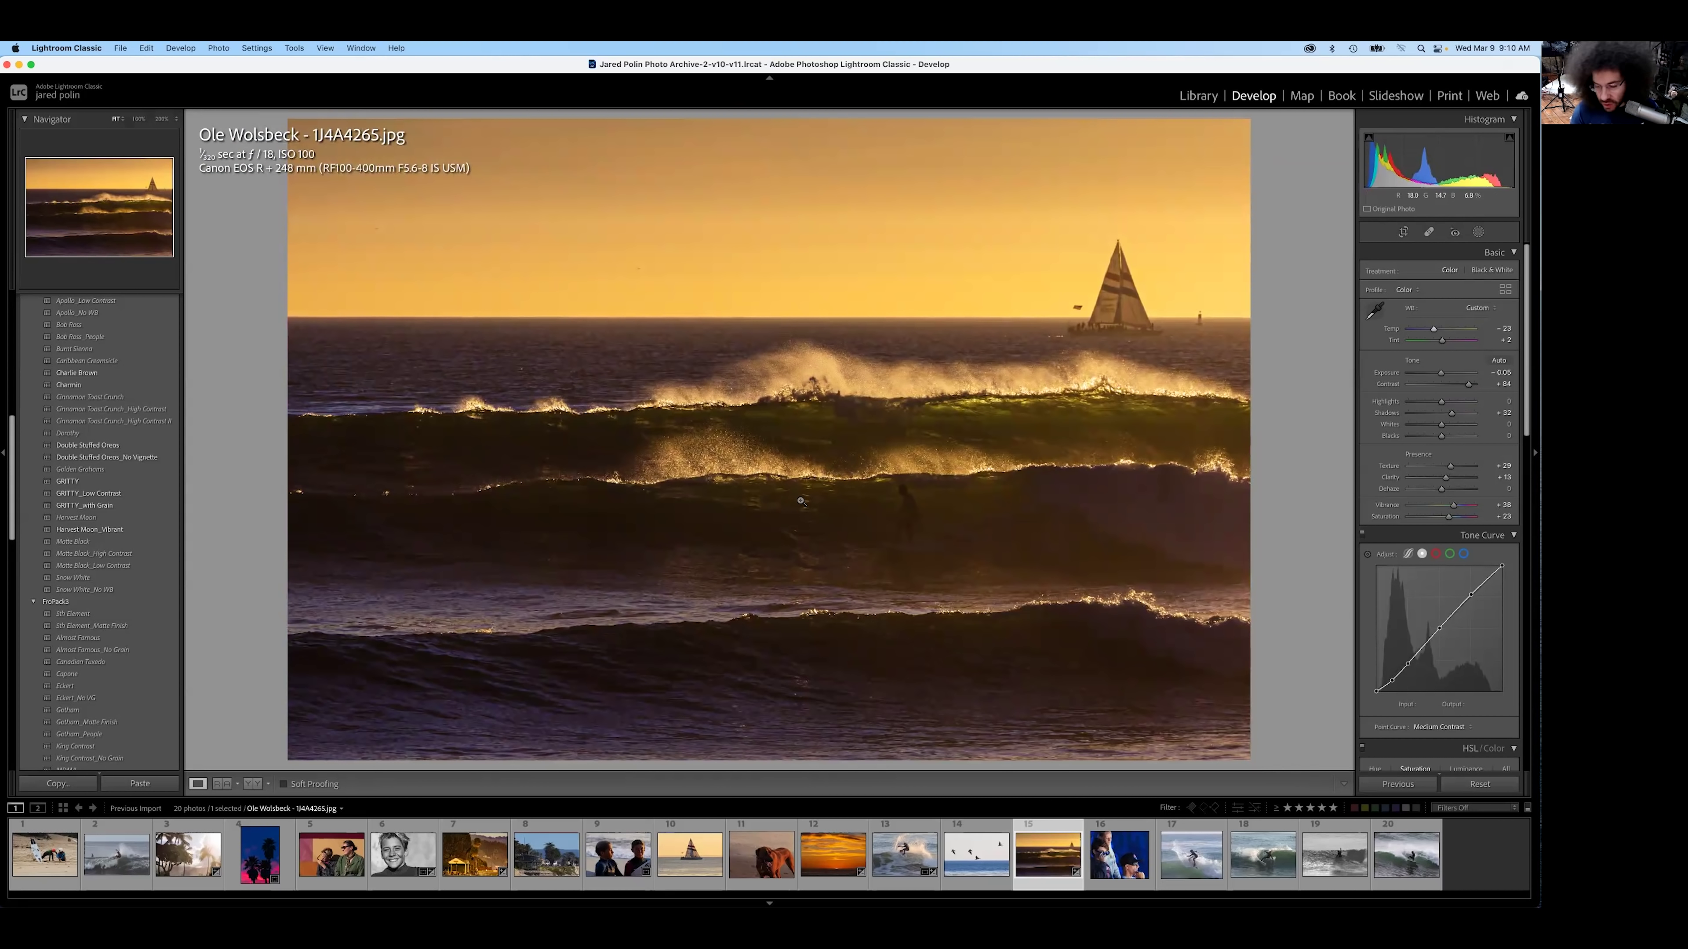
{"action": "key", "text": "Right"}
Step: Inspect the faces in the sunglasses portrait at 100% zoom, then return to fit view
{"action": "left_click", "coordinate": [886, 439]}
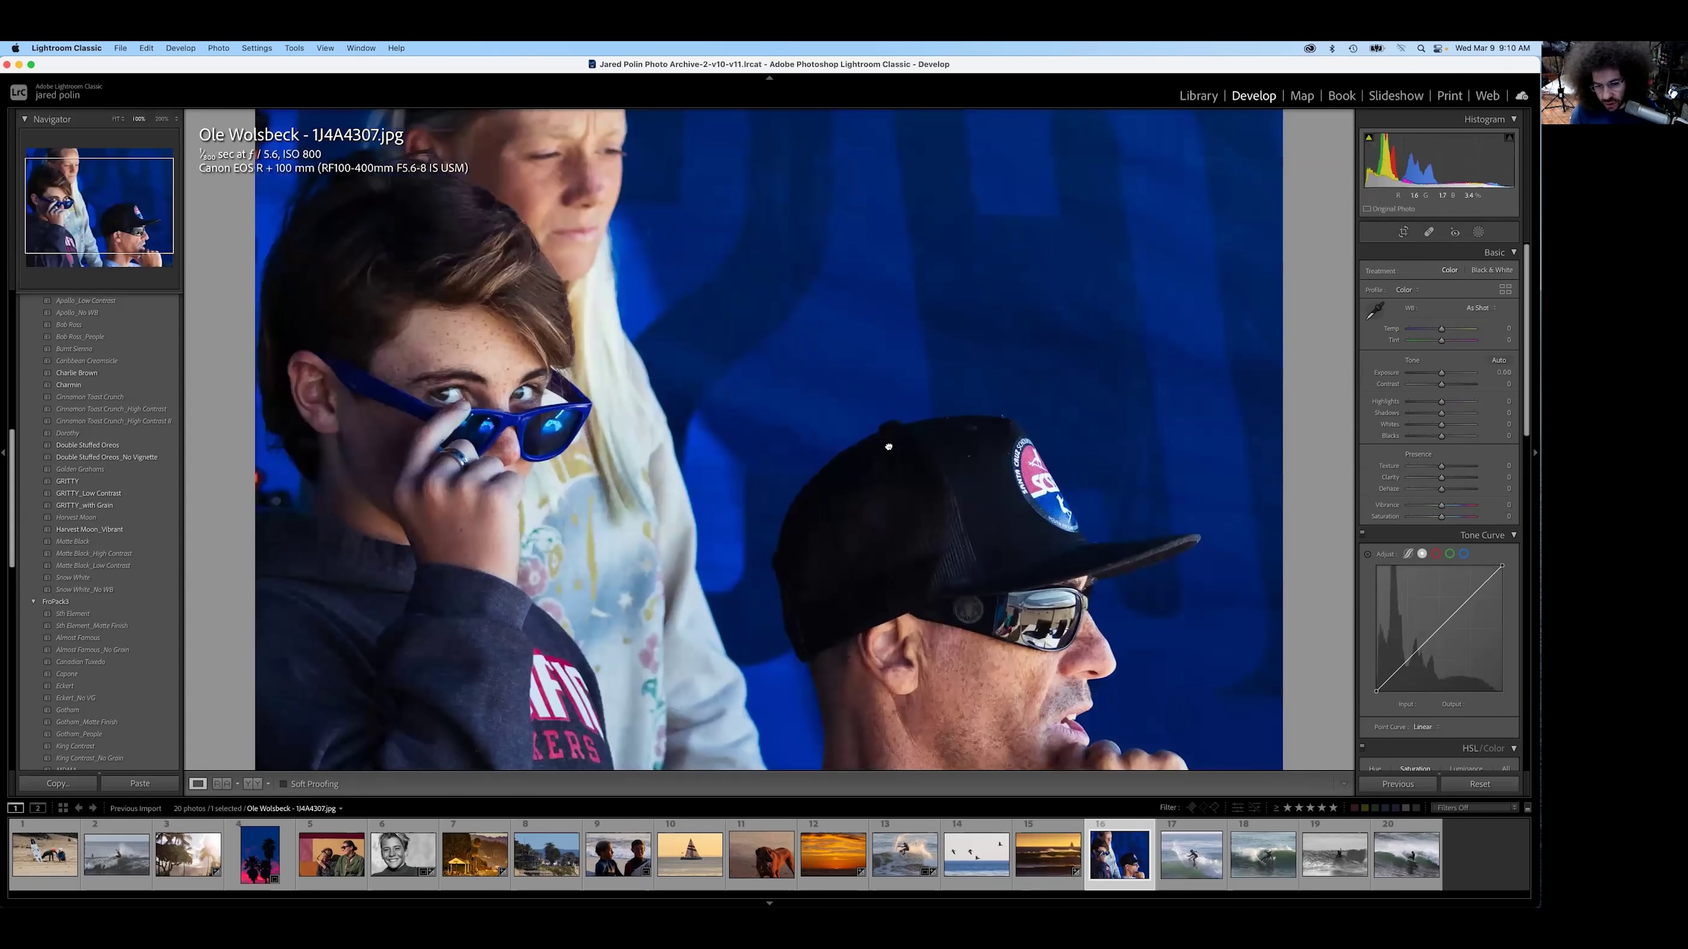
{"action": "left_click", "coordinate": [889, 446]}
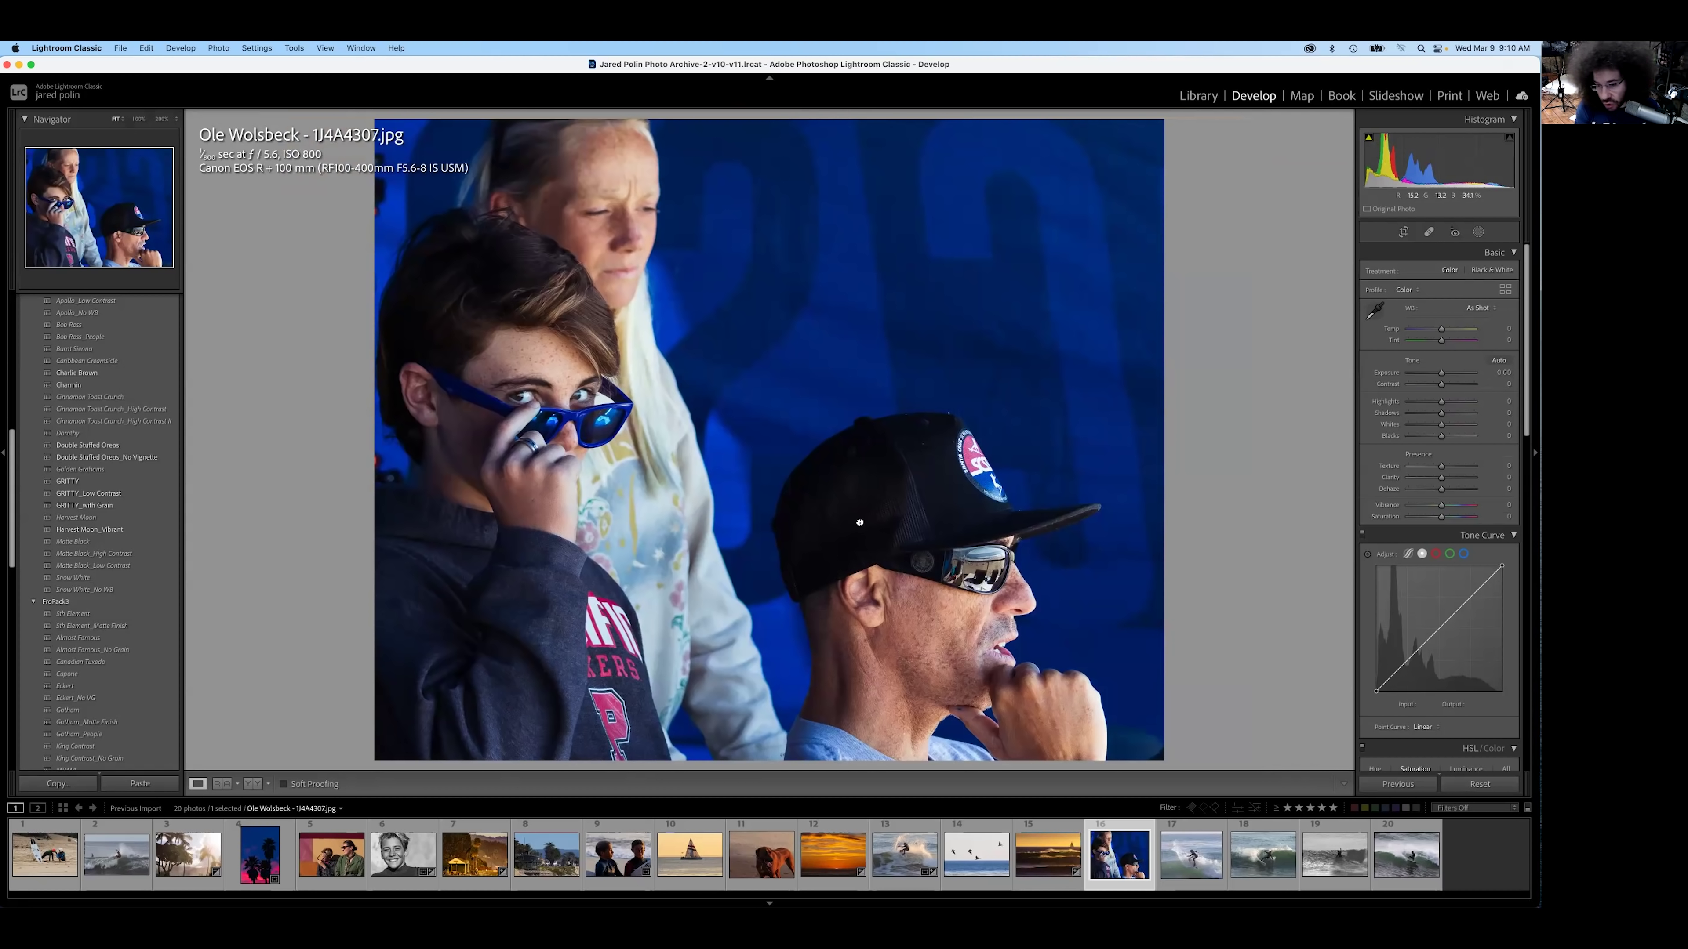
{"action": "left_click", "coordinate": [765, 453]}
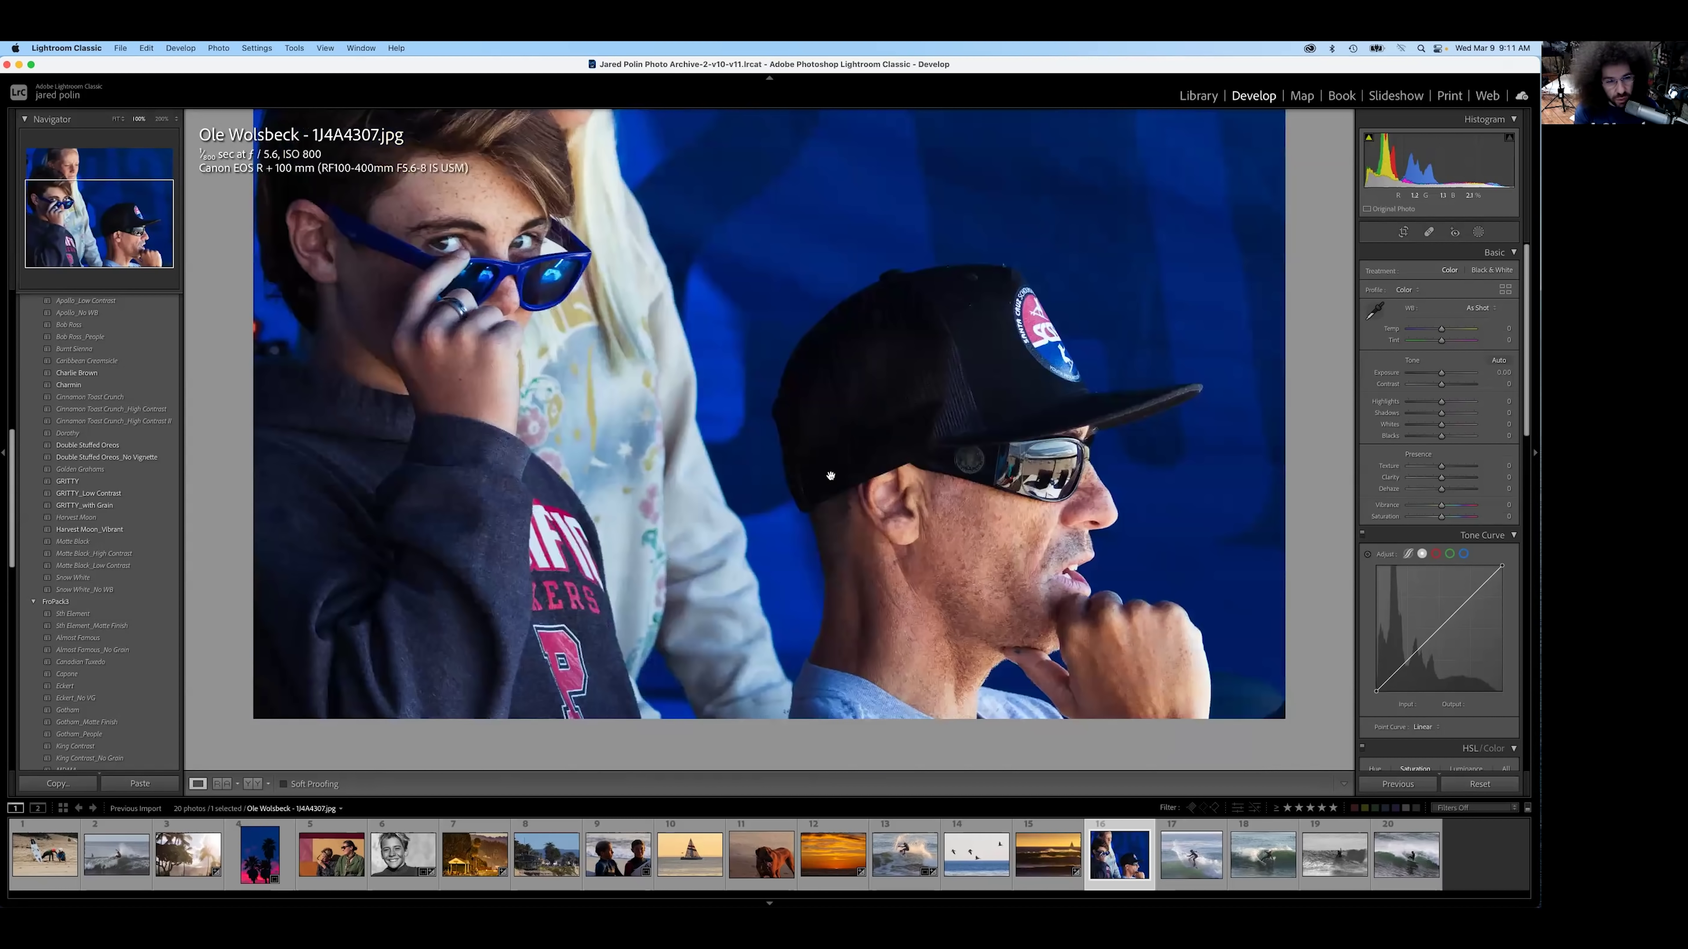
{"action": "left_click", "coordinate": [473, 285]}
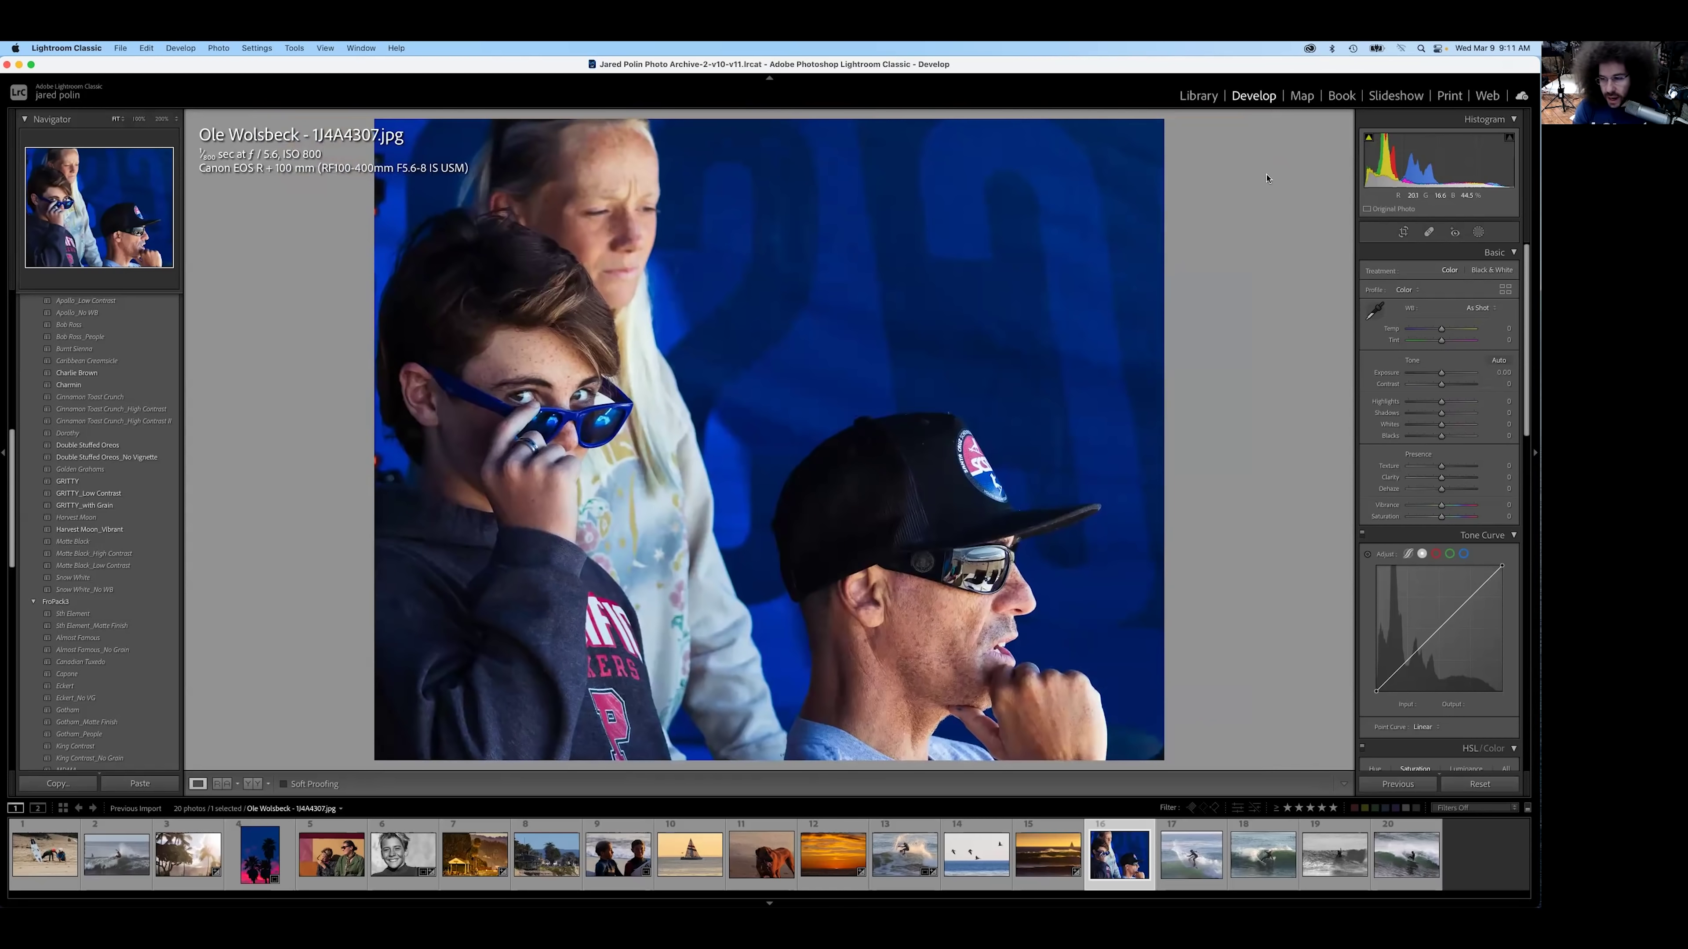
Step: Crop the portrait to a 2x3 ratio, trimming the top by shifting the photo upward
{"action": "key", "text": "r"}
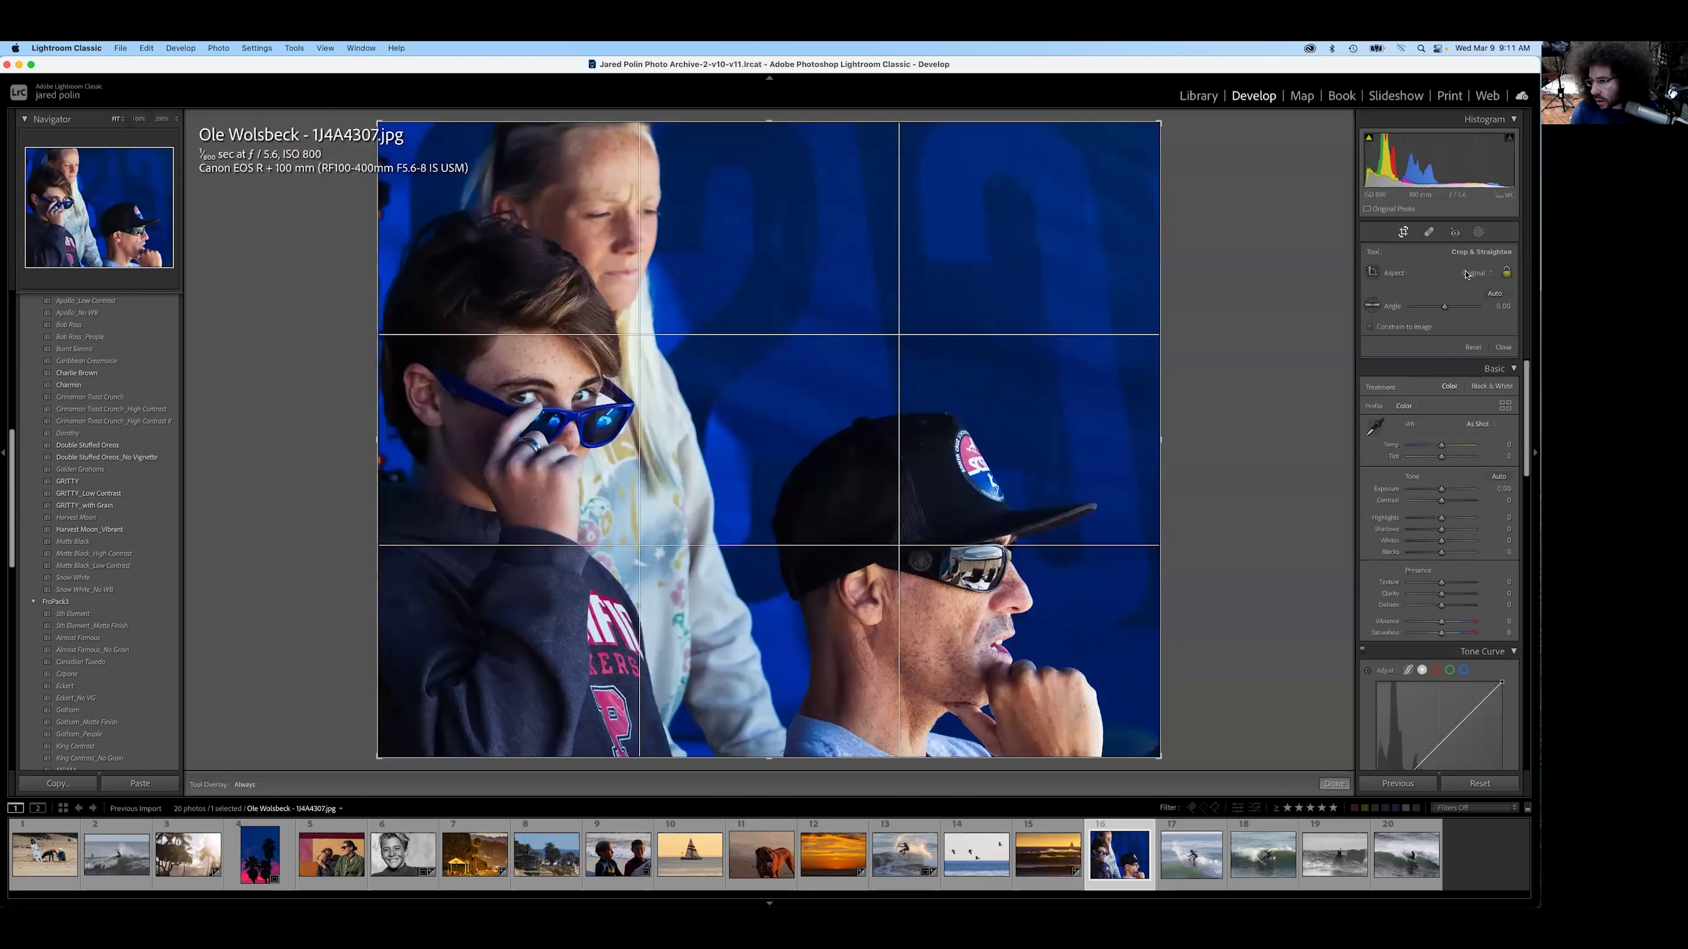
{"action": "left_click", "coordinate": [1485, 272]}
{"action": "key", "text": "Return"}
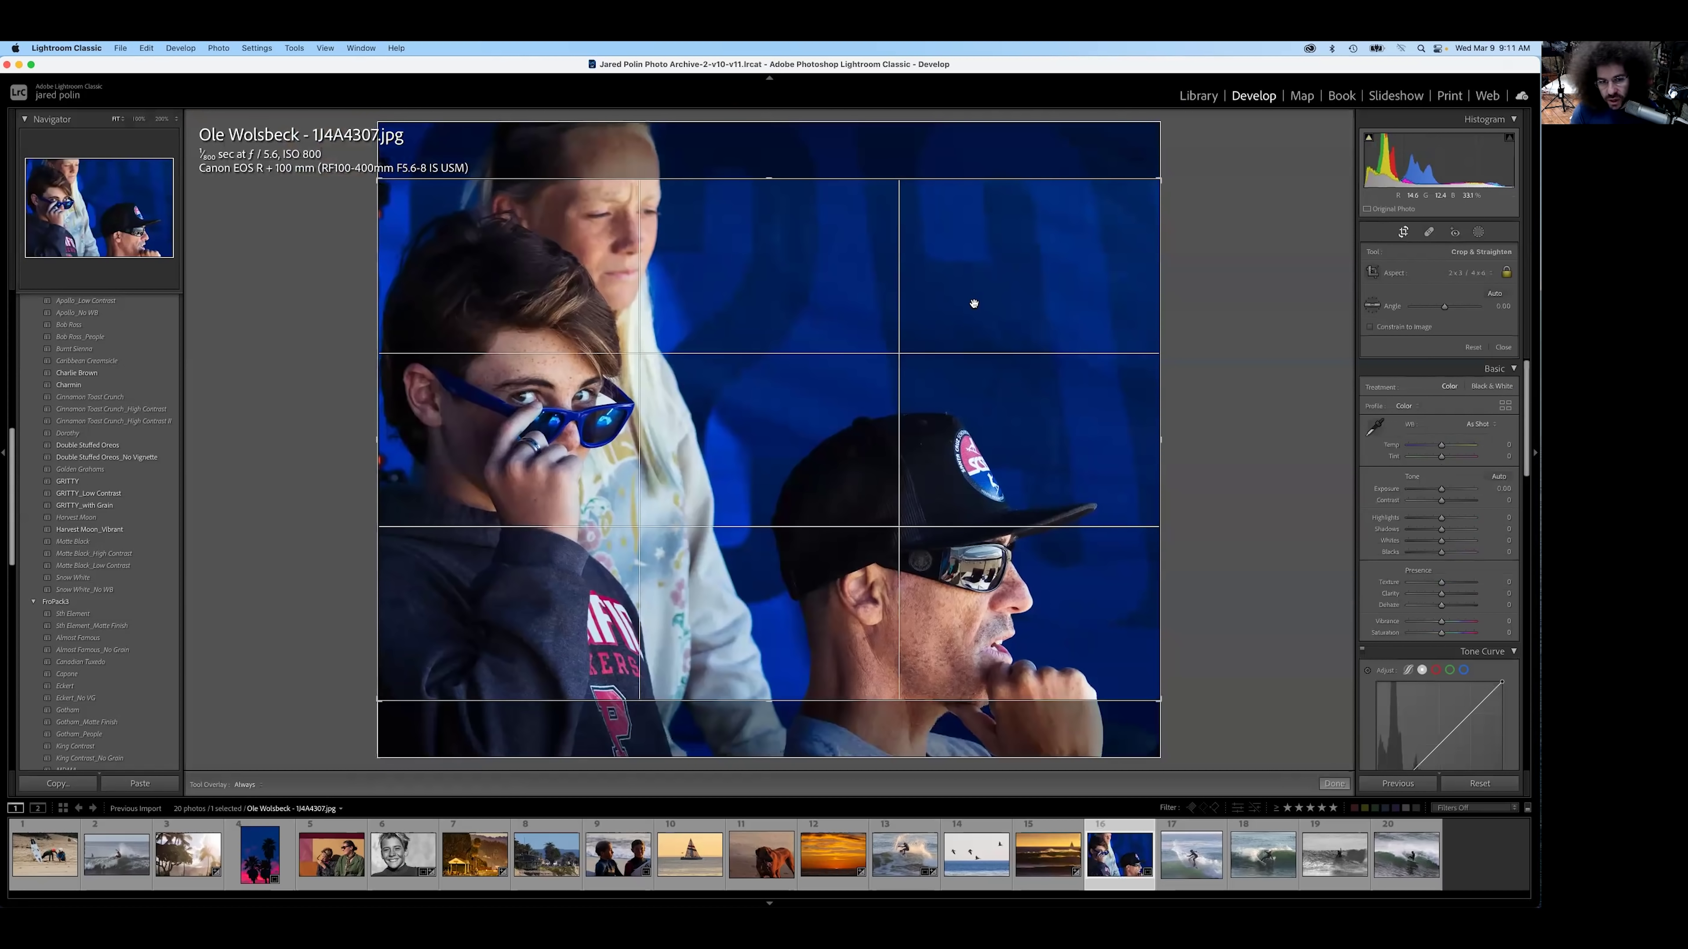
{"action": "left_click_drag", "start_coordinate": [972, 298], "coordinate": [954, 238]}
{"action": "key", "text": "Return"}
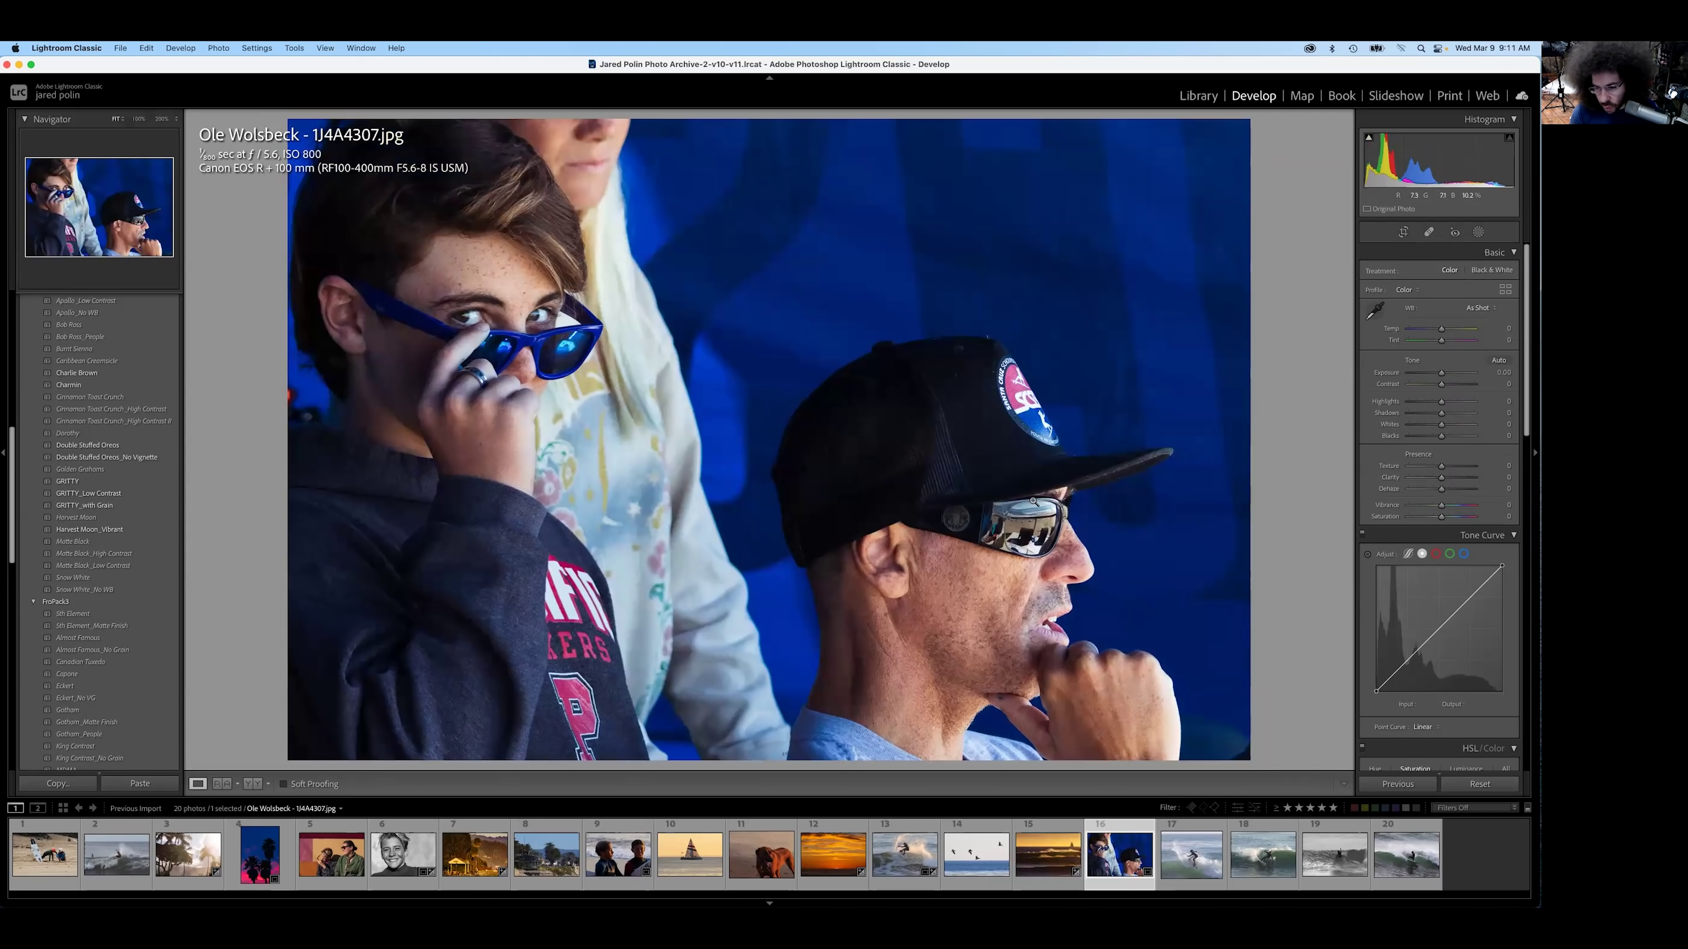
Step: Compare the portrait crop with the original, check sharpness at 100%, then advance to 1J4A4379.jpg
{"action": "key", "text": "\\"}
{"action": "key", "text": "\\"}
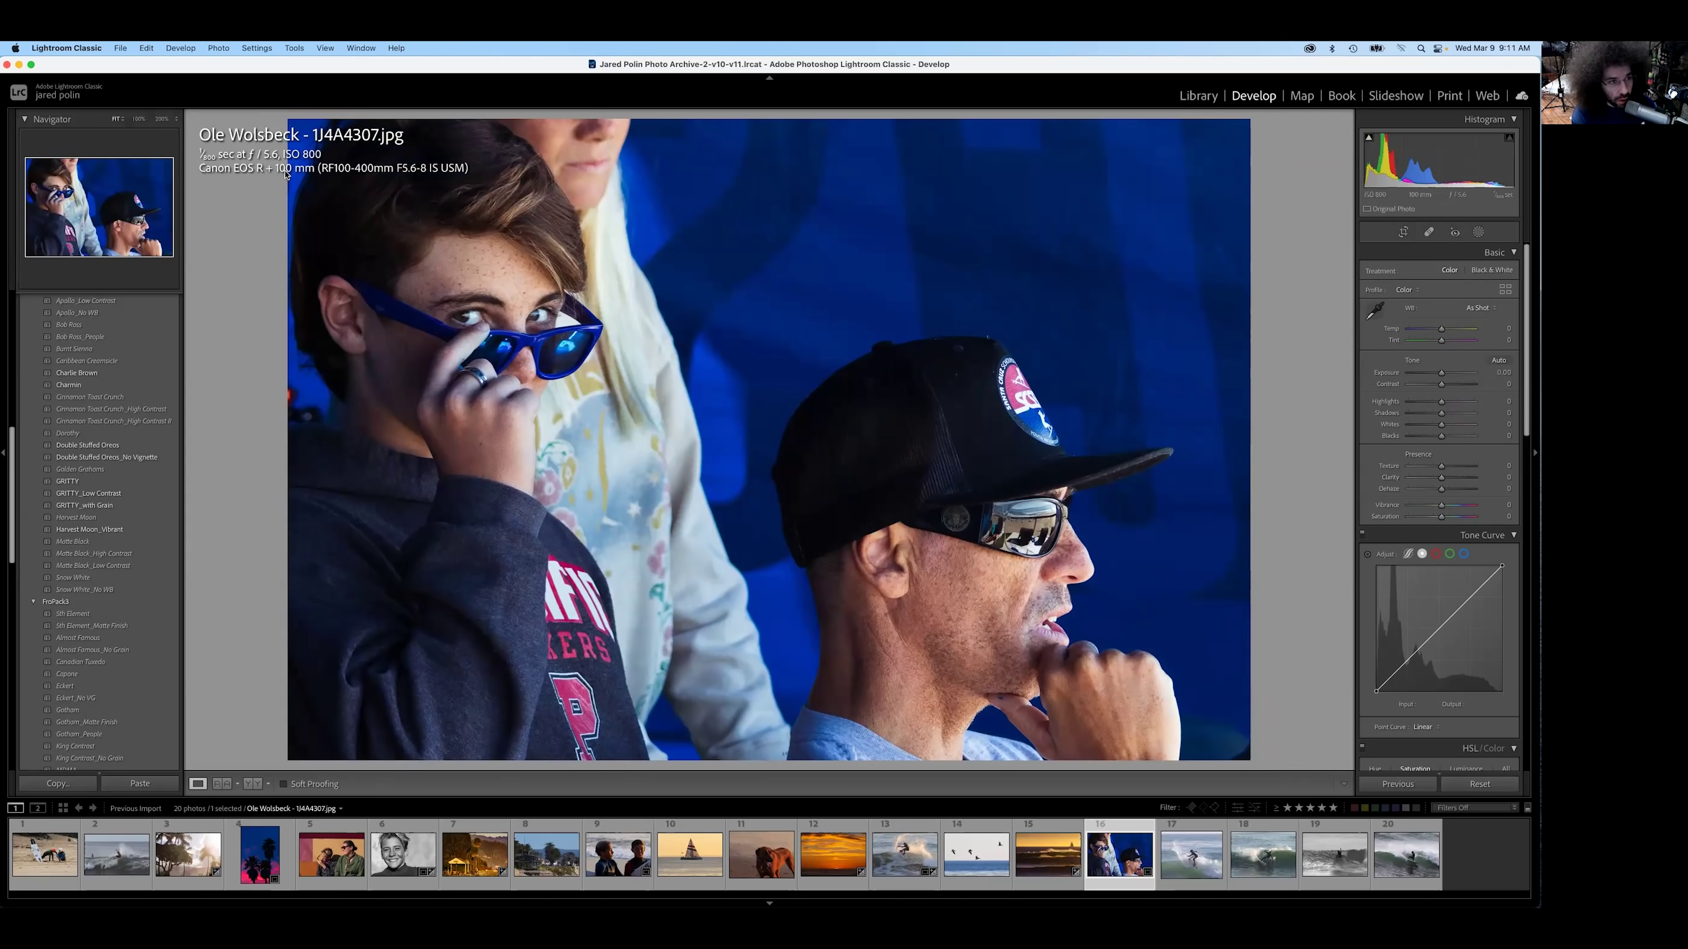
{"action": "left_click", "coordinate": [1027, 507]}
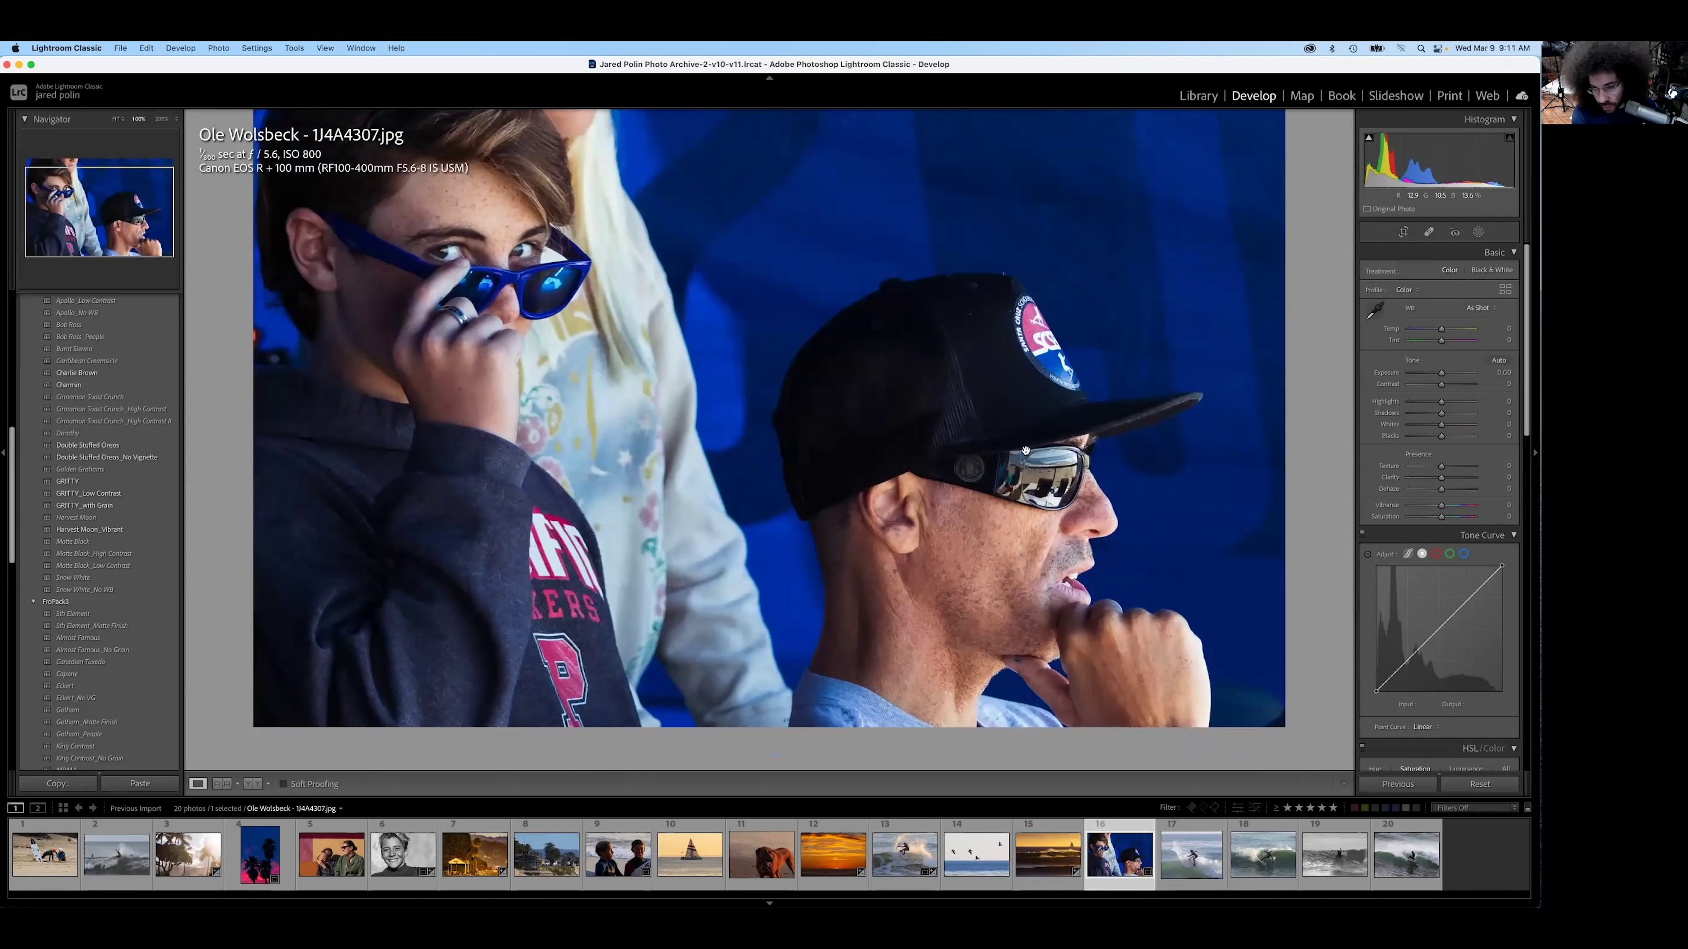
{"action": "left_click", "coordinate": [1050, 488]}
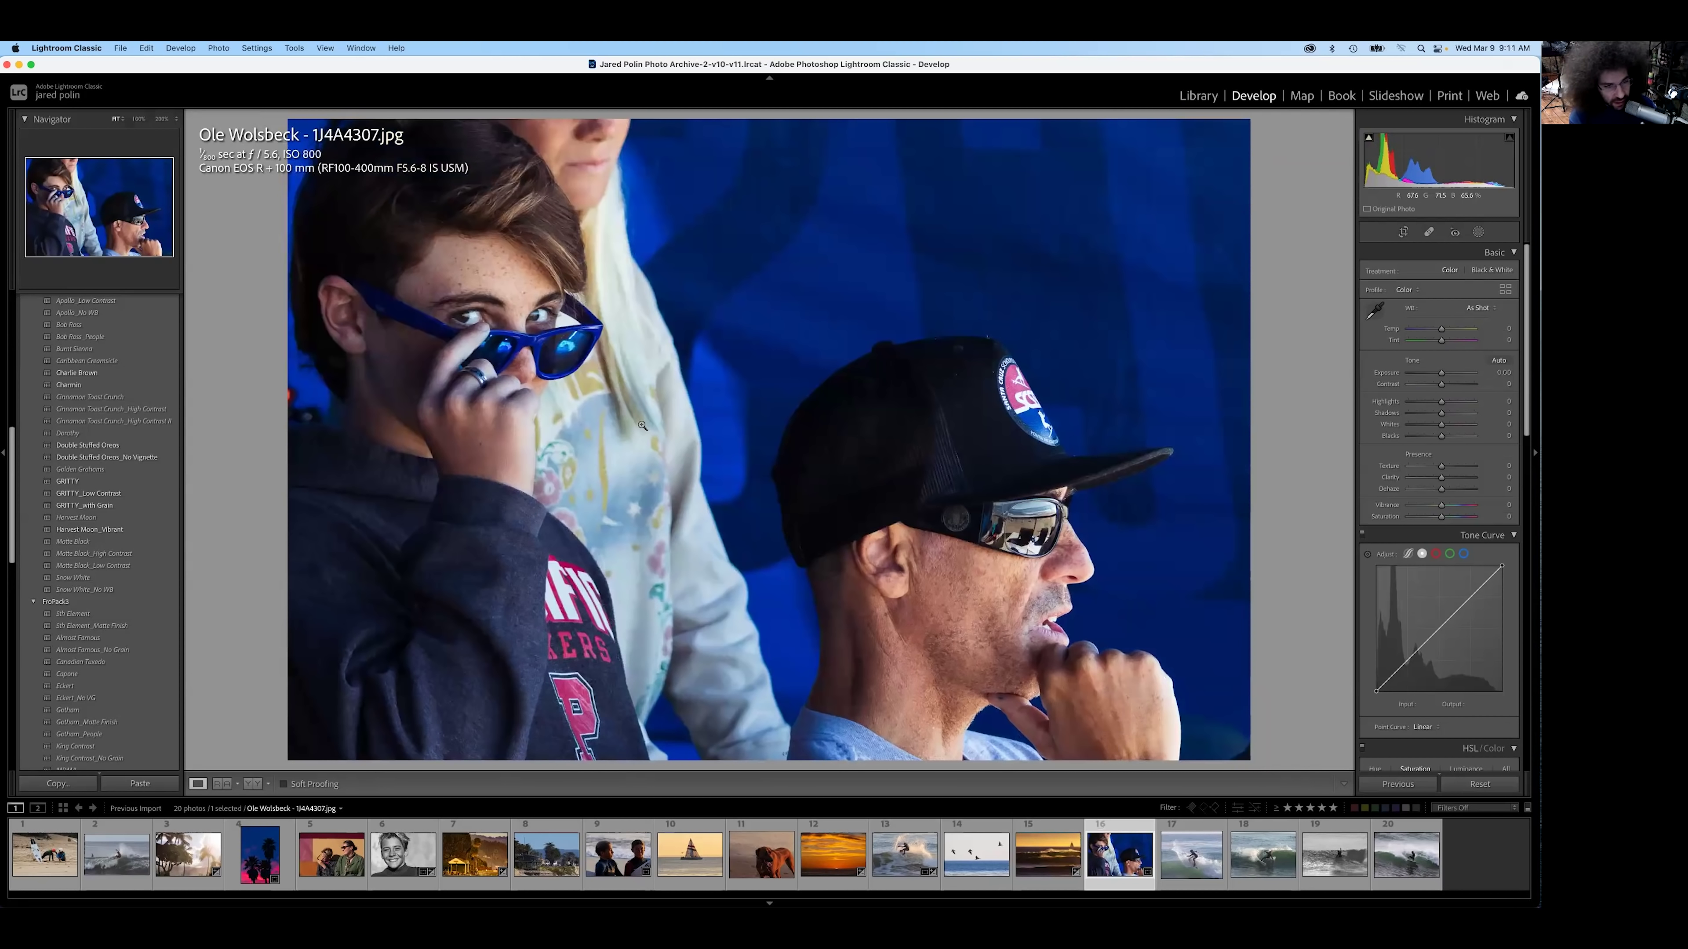
{"action": "left_click", "coordinate": [455, 298]}
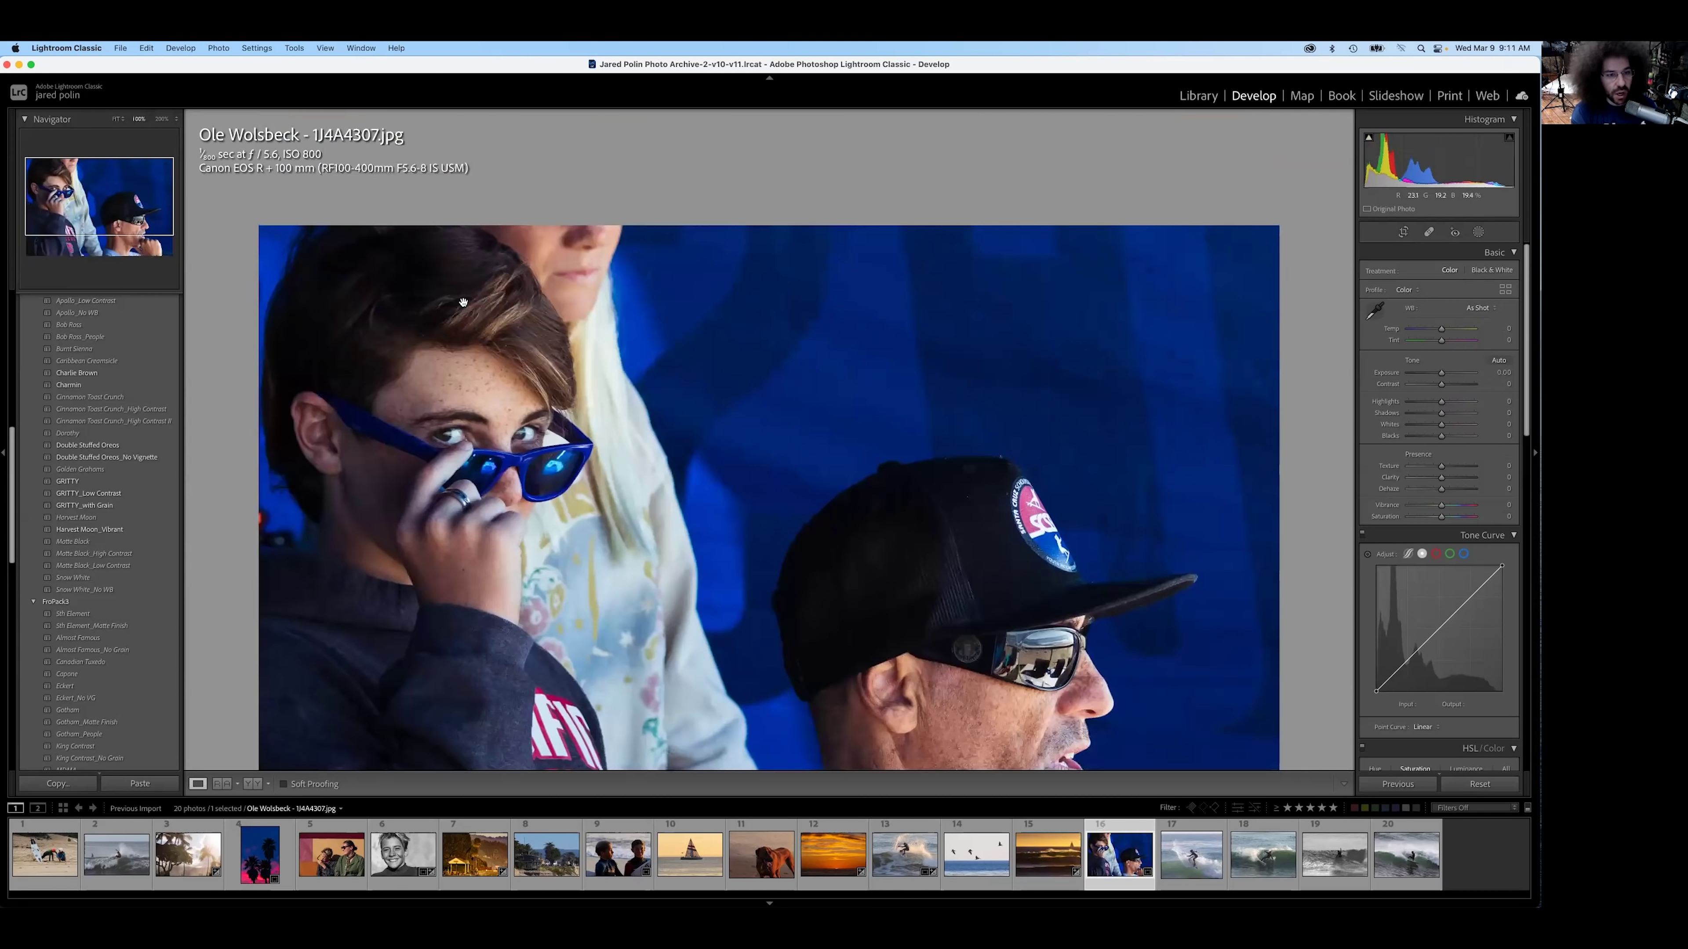
{"action": "left_click", "coordinate": [531, 352]}
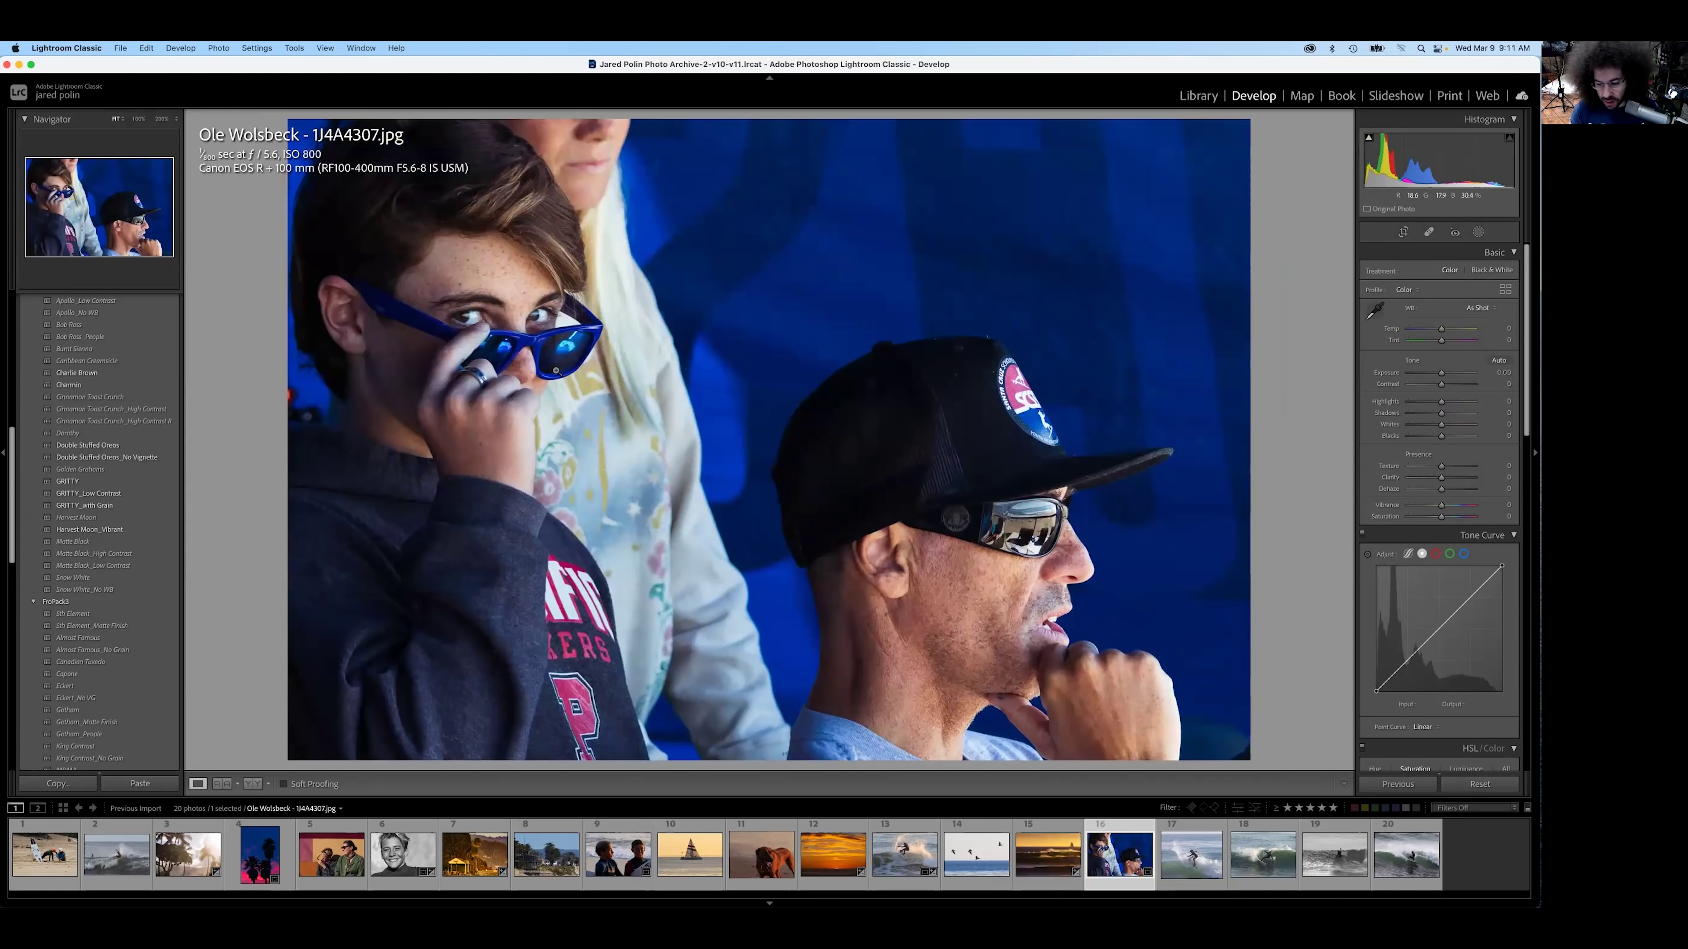
{"action": "key", "text": "Right"}
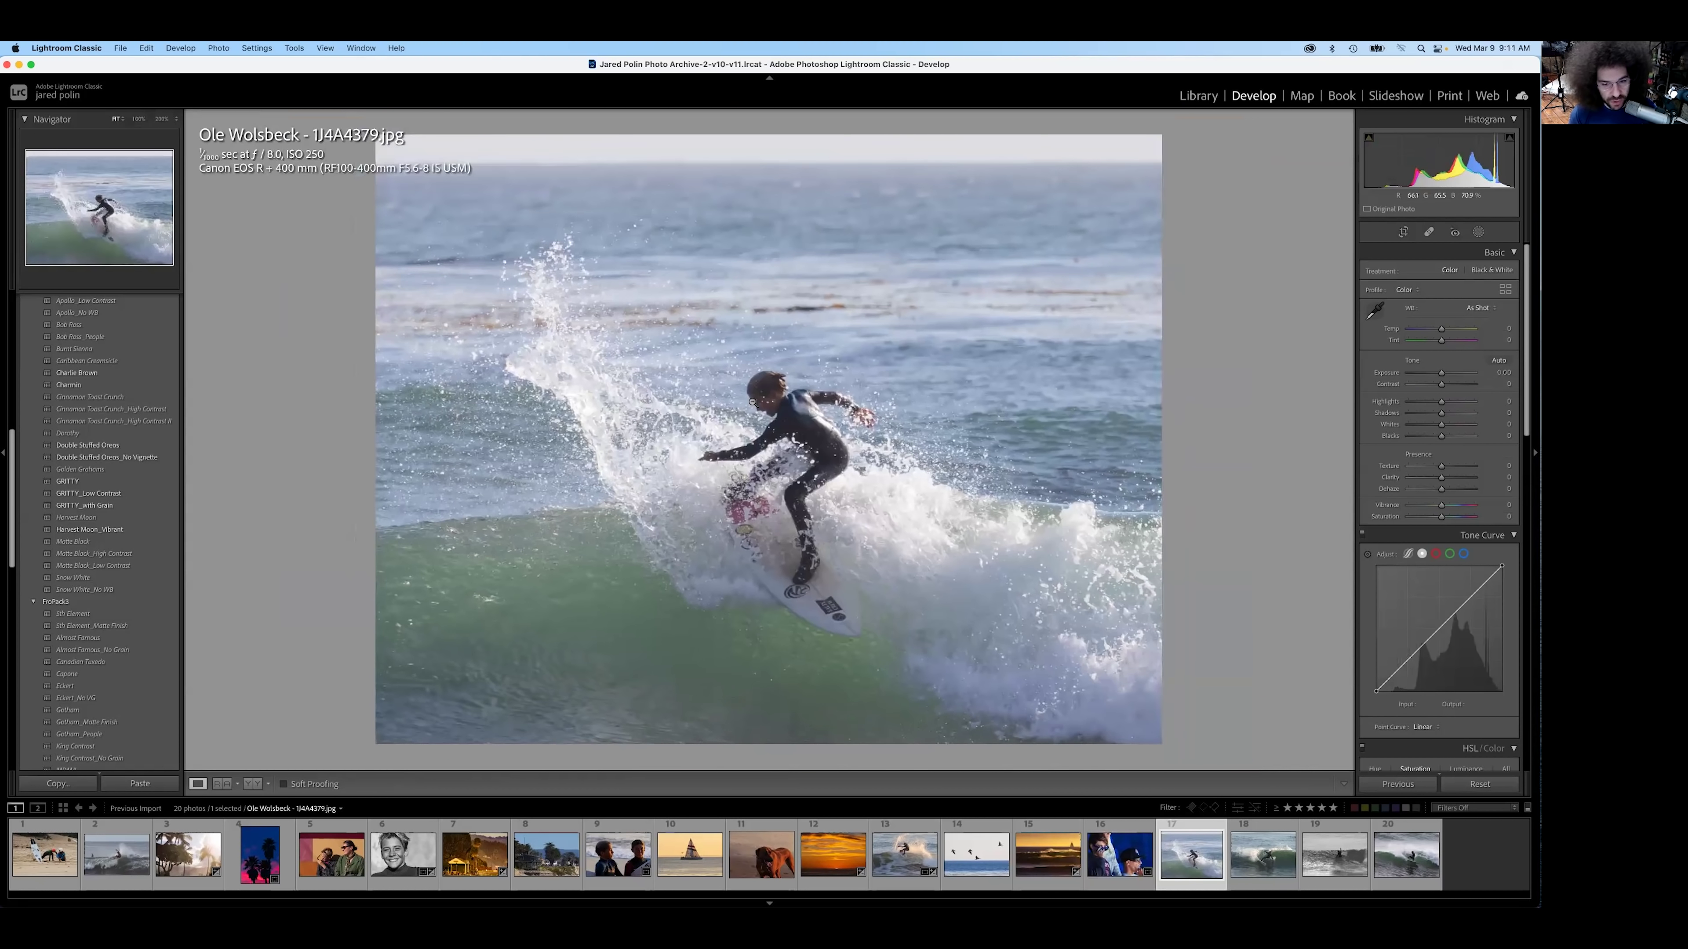
{"action": "key", "text": "Right"}
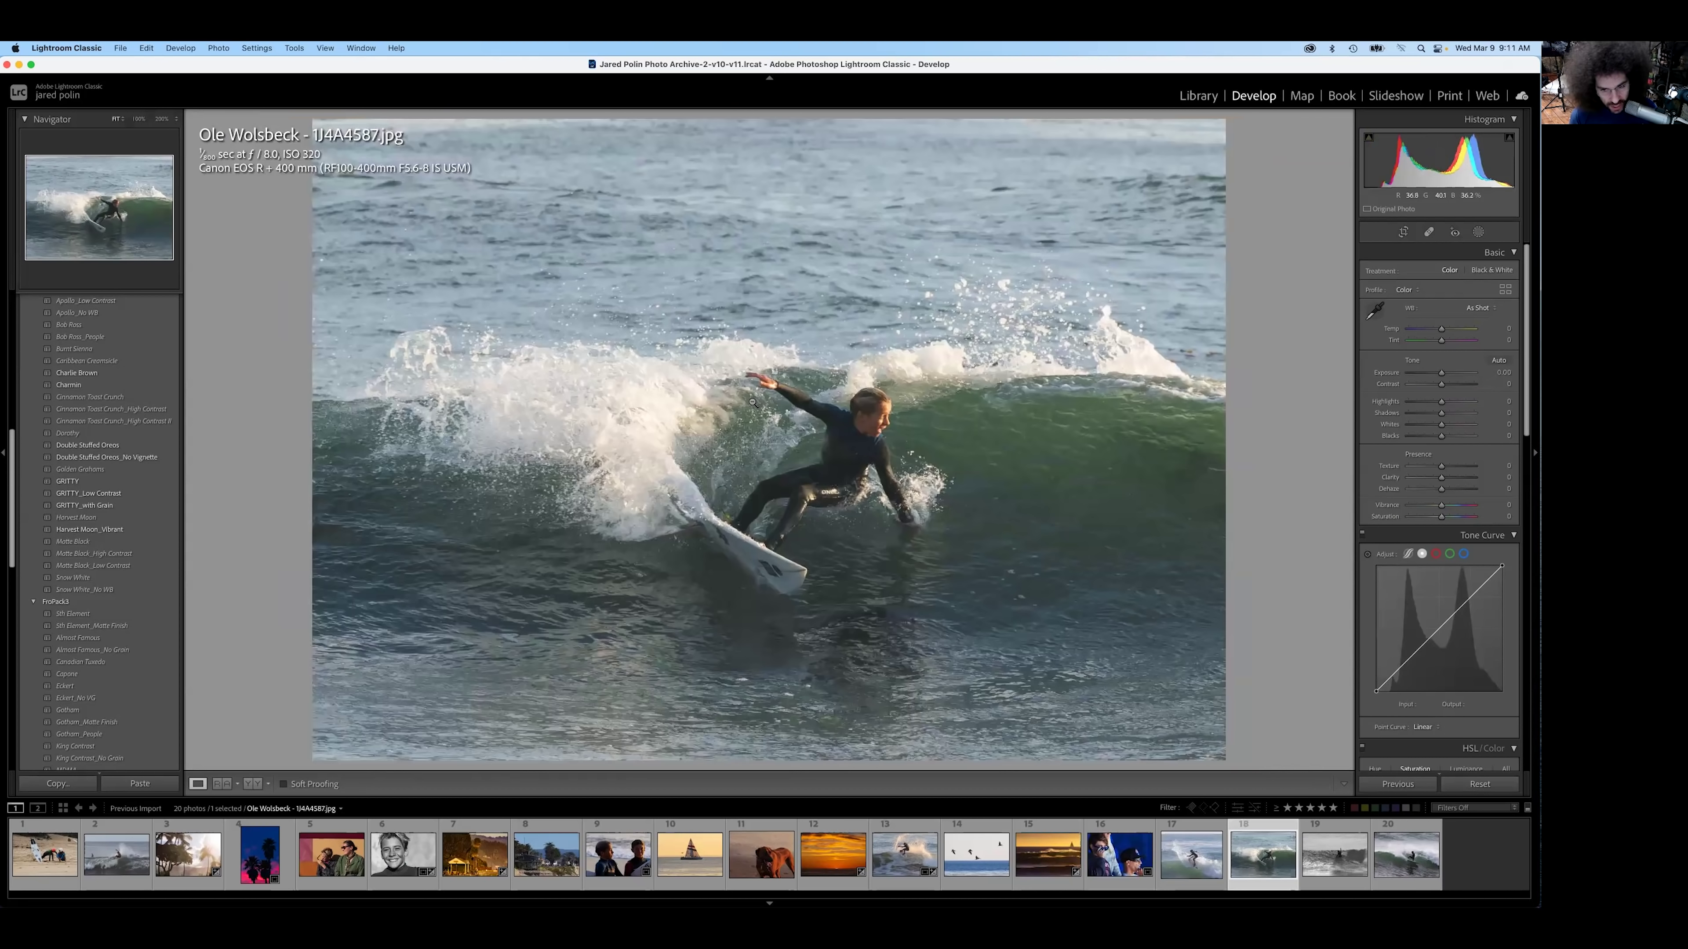
{"action": "key", "text": "Right"}
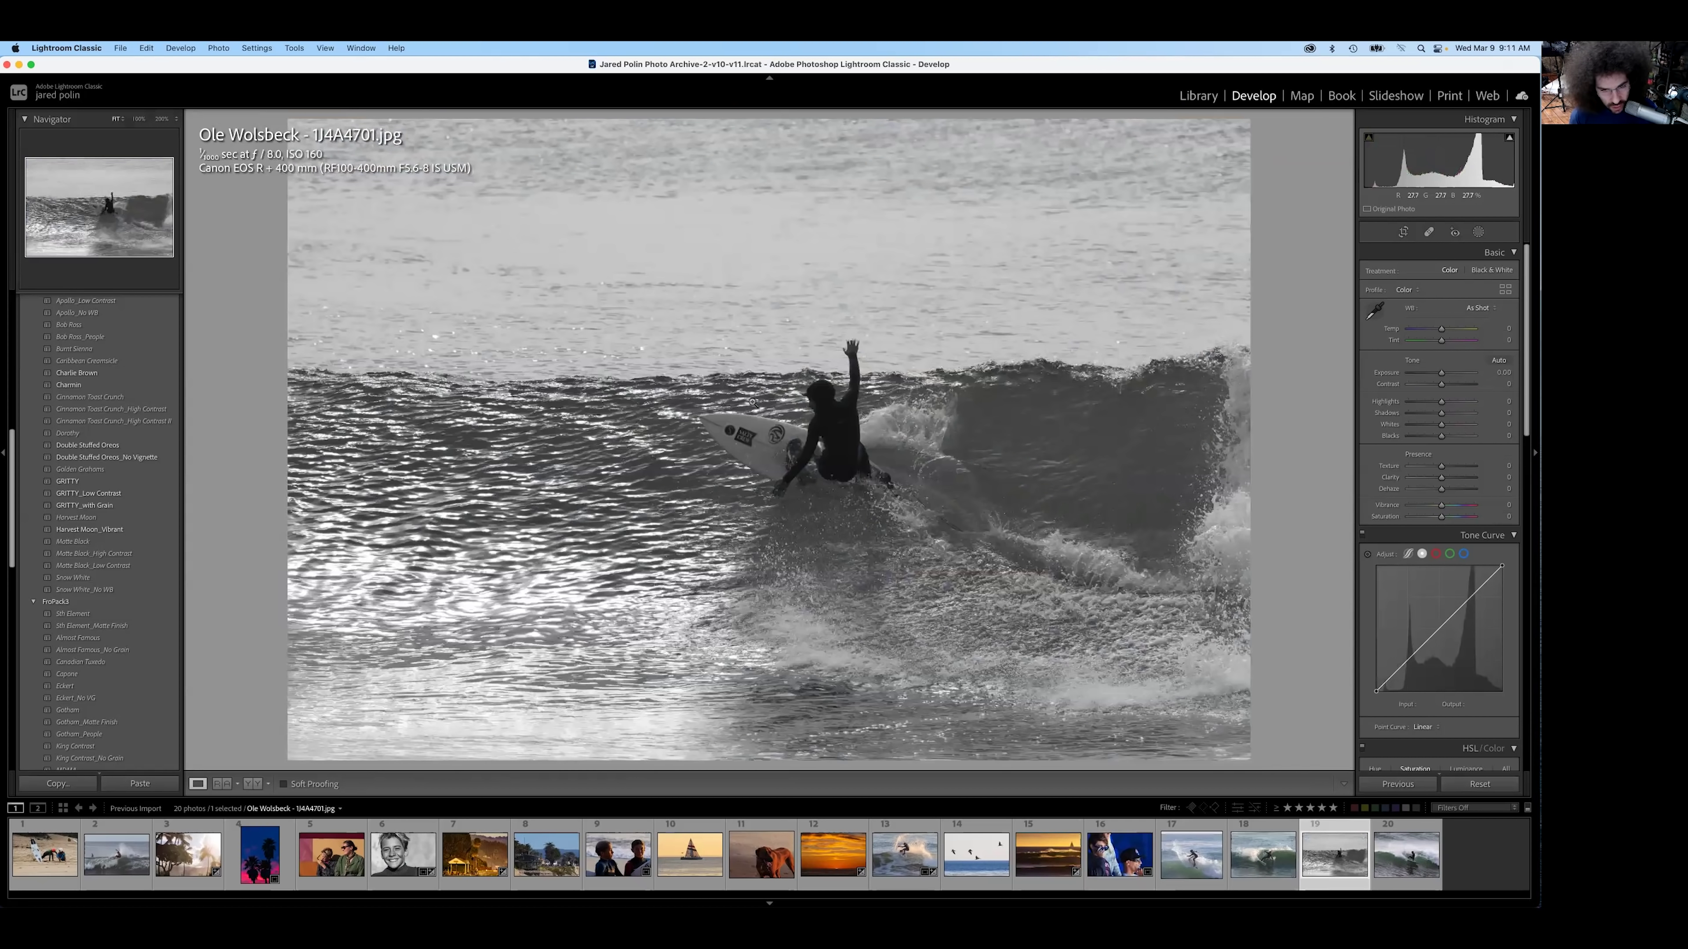
{"action": "key", "text": "Right"}
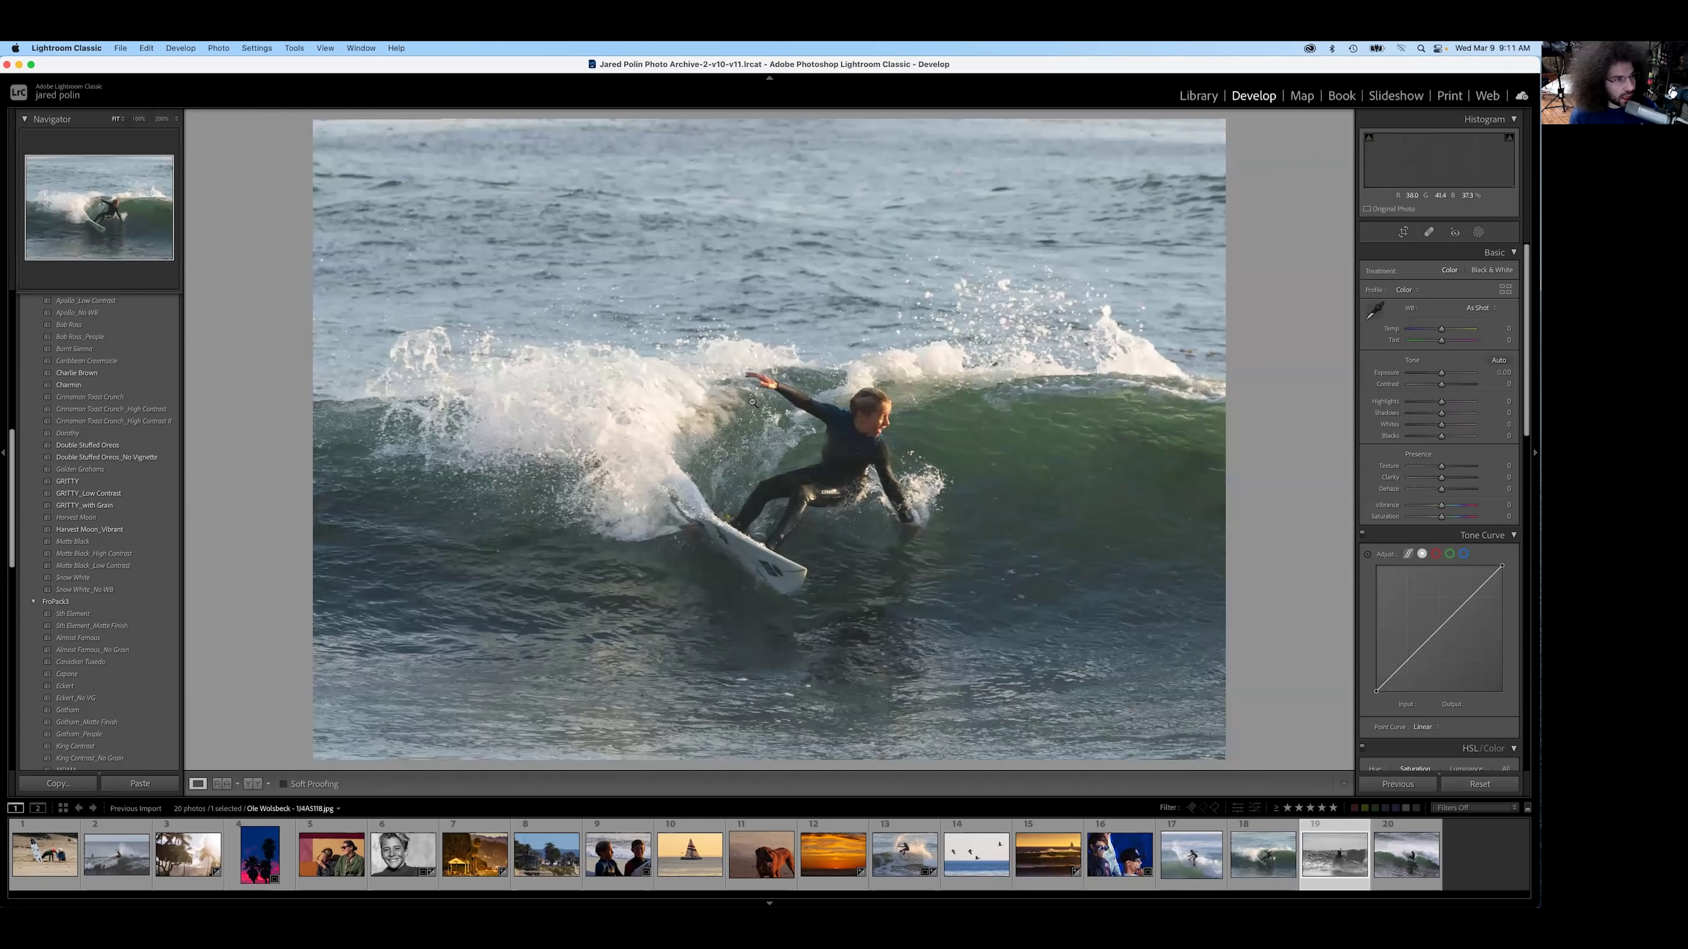
{"action": "key", "text": "Left"}
{"action": "key", "text": "Left"}
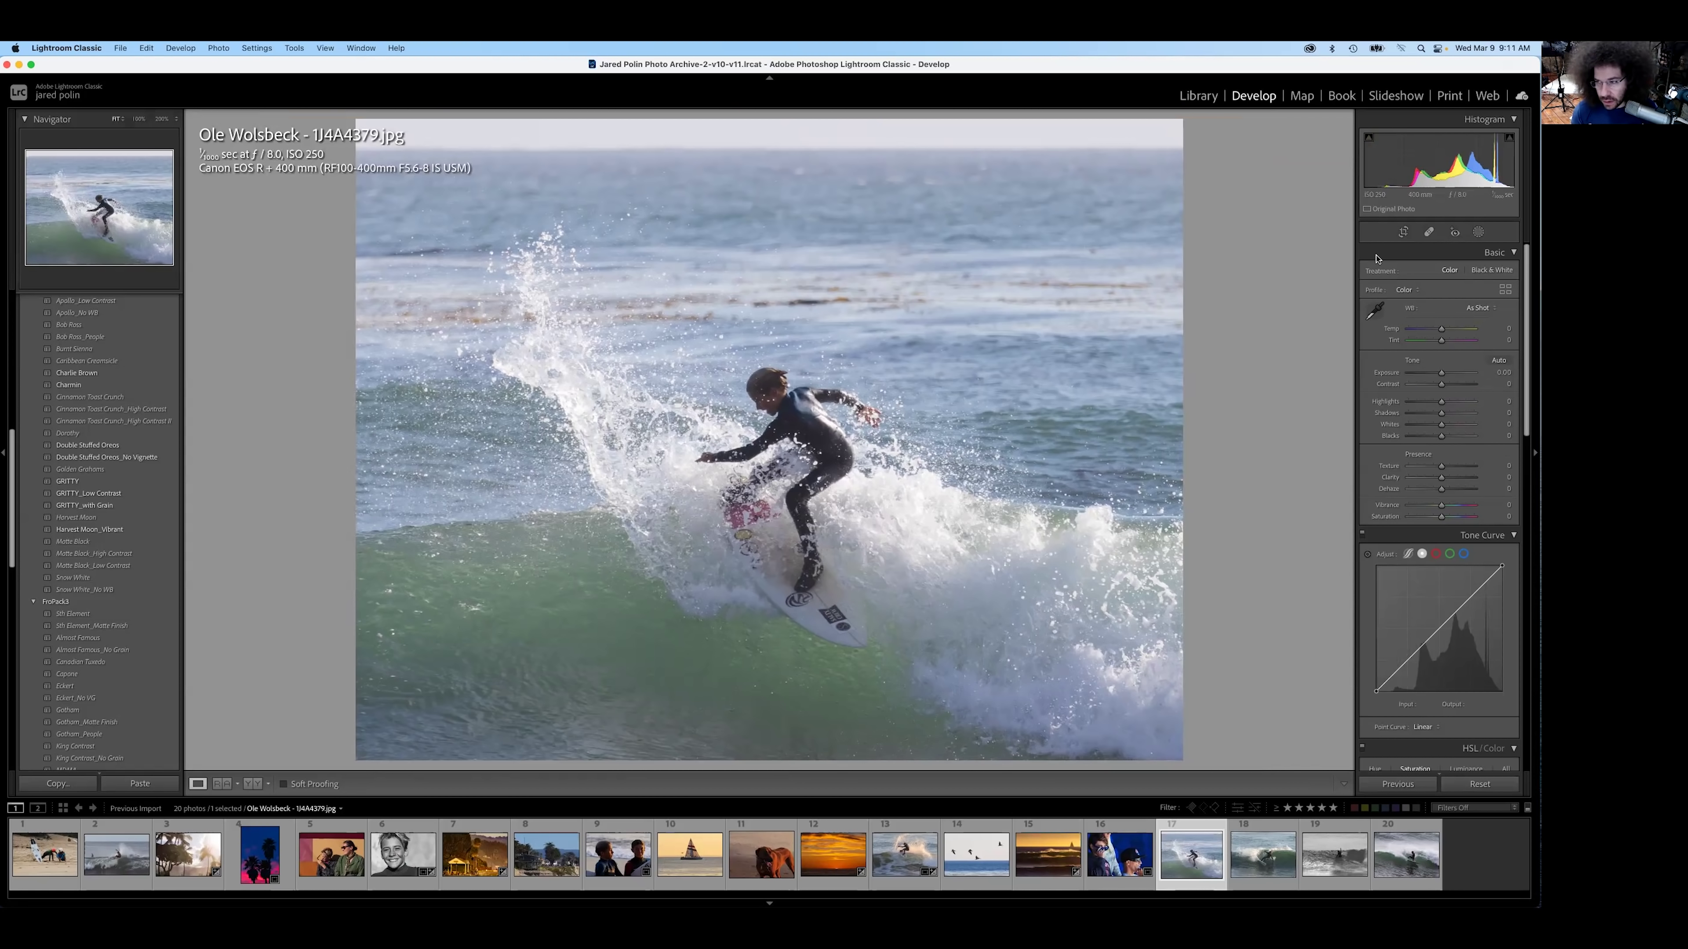
Step: Crop 1J4A4379.jpg to 2x3 / 4x6 with the surfer placed higher, then advance to 1J4A4587.jpg
{"action": "left_click", "coordinate": [1402, 231]}
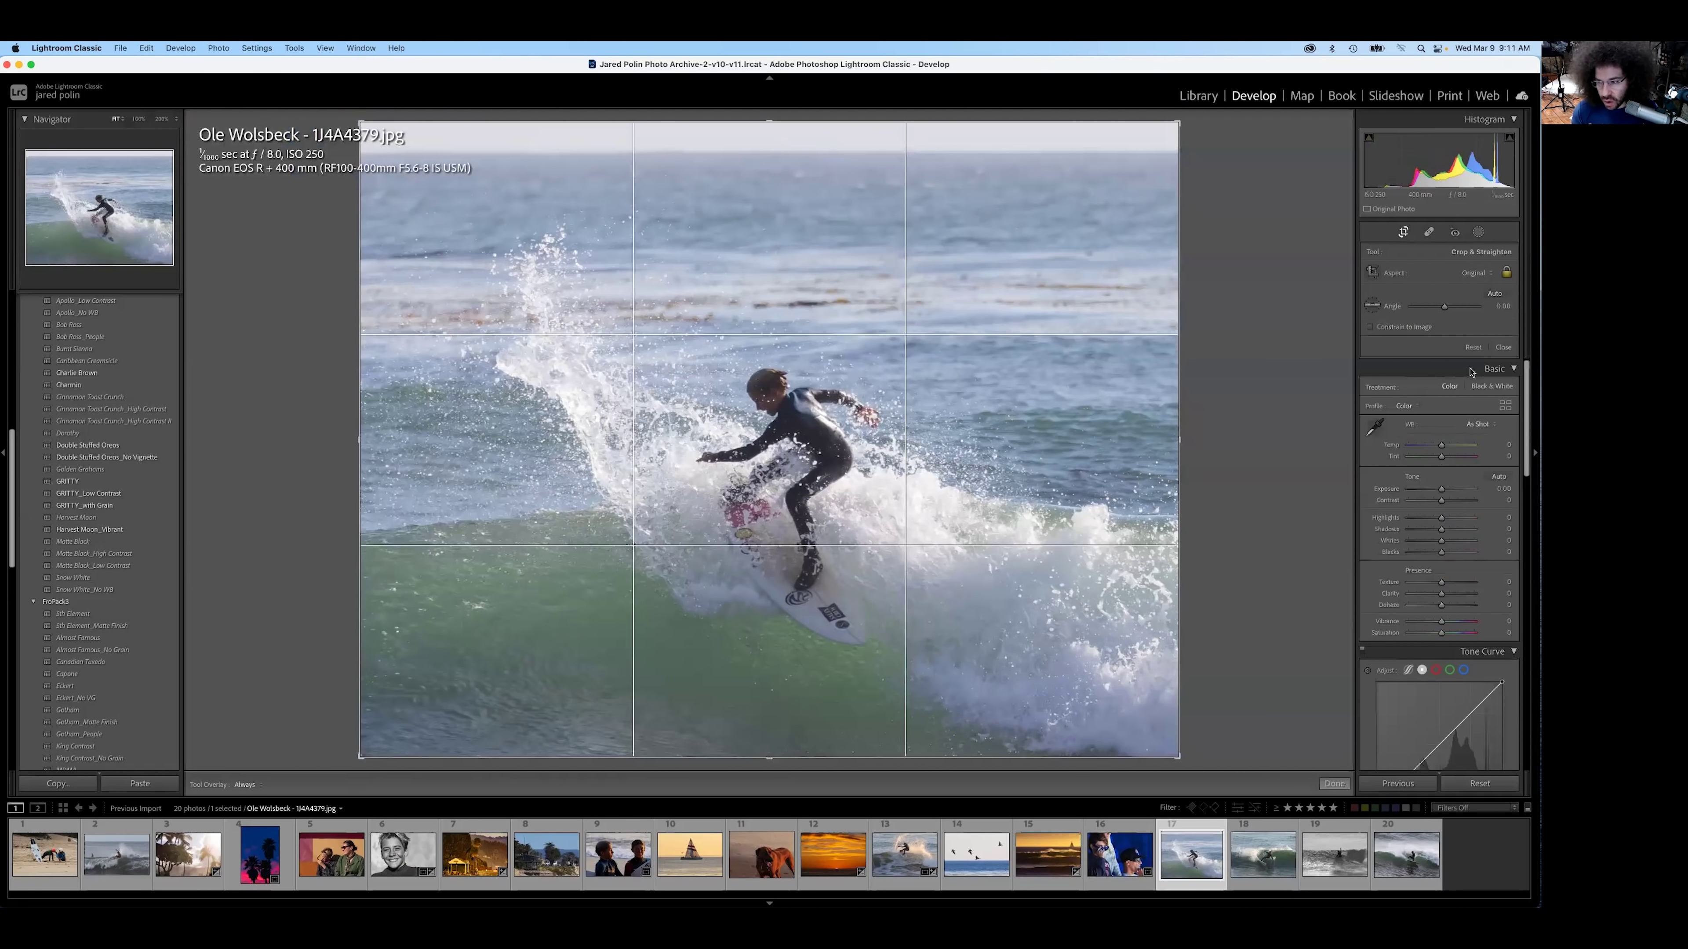
{"action": "left_click", "coordinate": [1475, 273]}
{"action": "left_click", "coordinate": [1479, 312]}
{"action": "left_click_drag", "start_coordinate": [783, 339], "coordinate": [783, 299]}
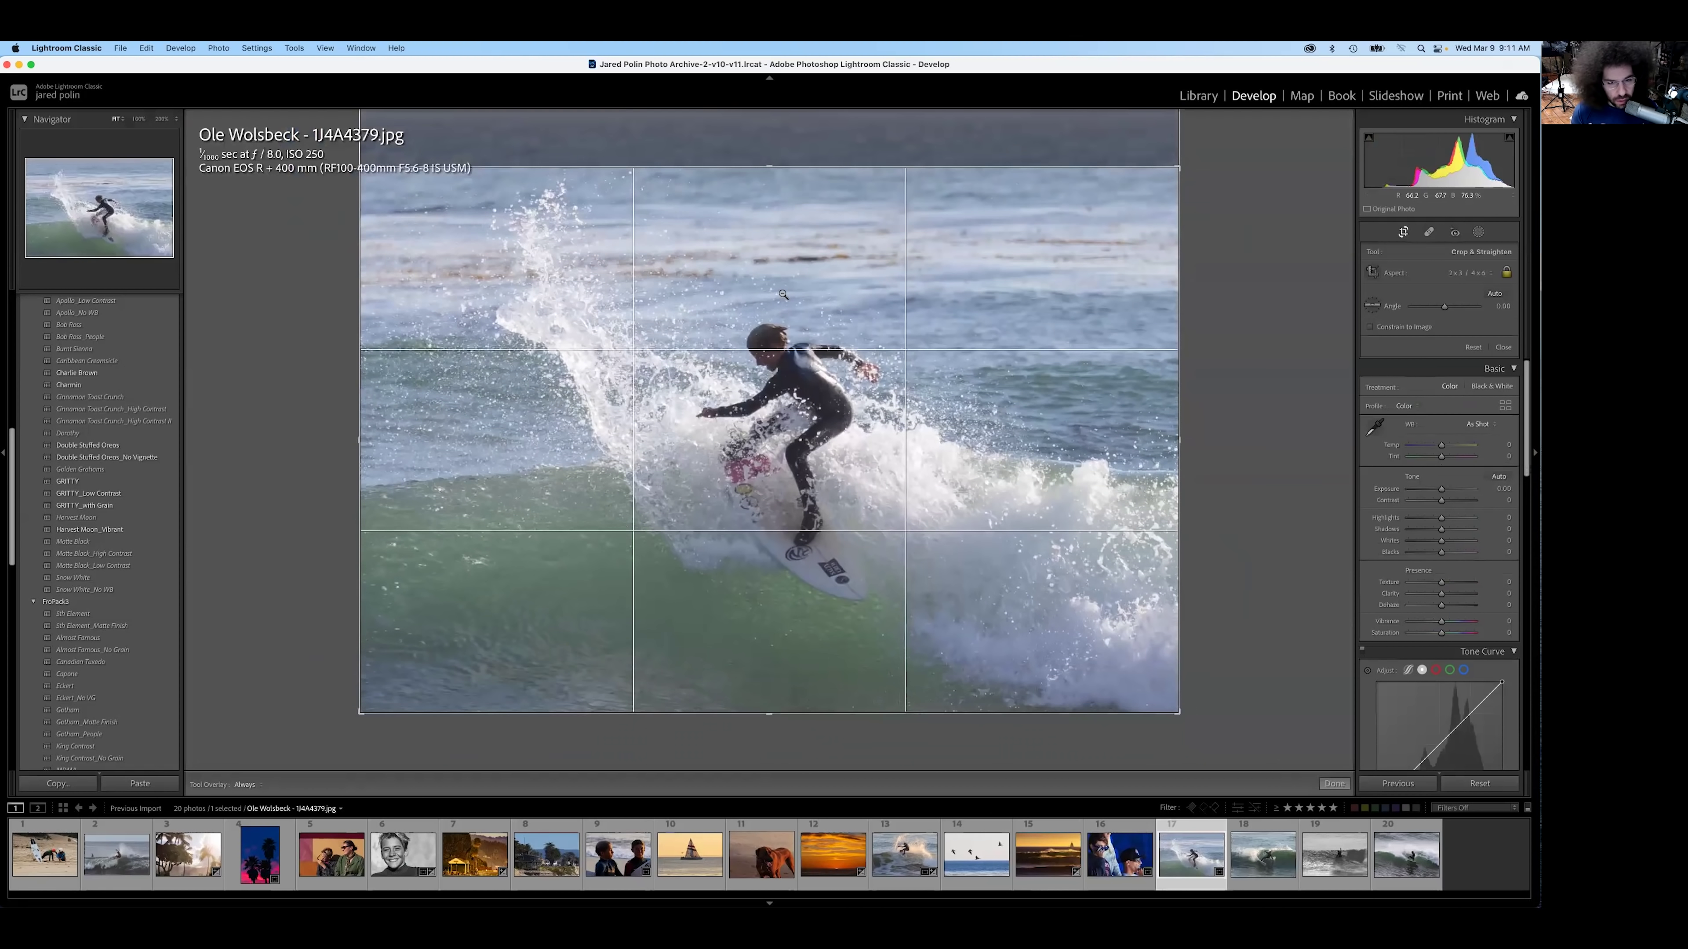
{"action": "key", "text": "Return"}
{"action": "key", "text": "Right"}
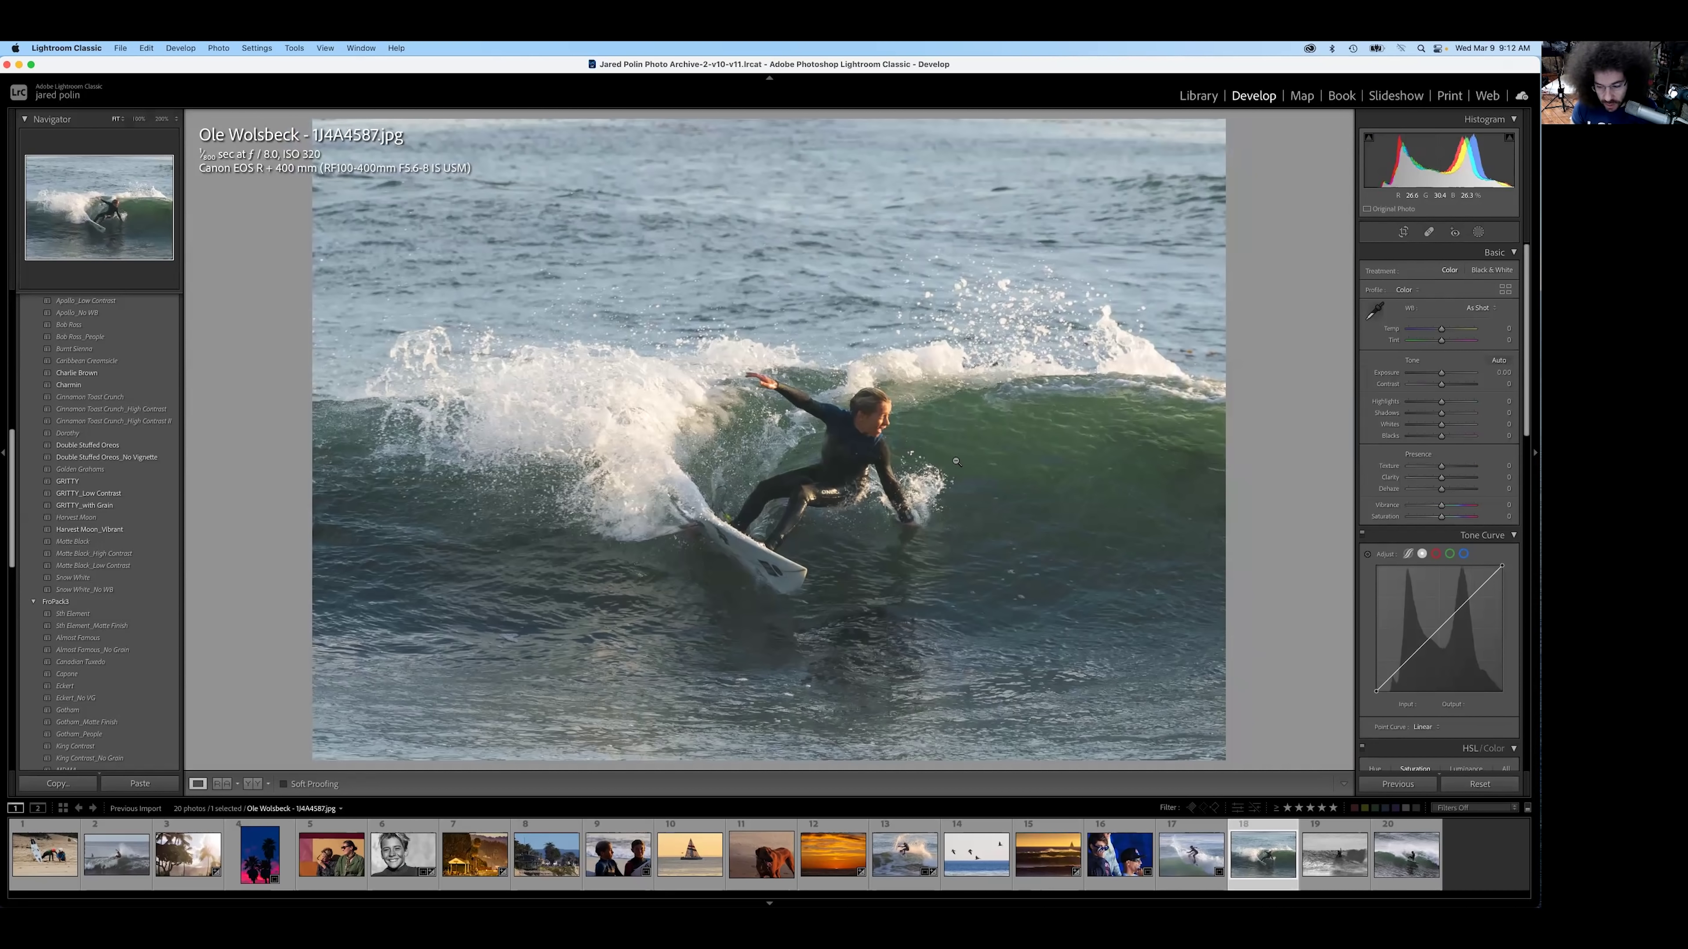
Step: Step past the black-and-white surfer photo to the last one, 1J4A5118.jpg
{"action": "key", "text": "Right"}
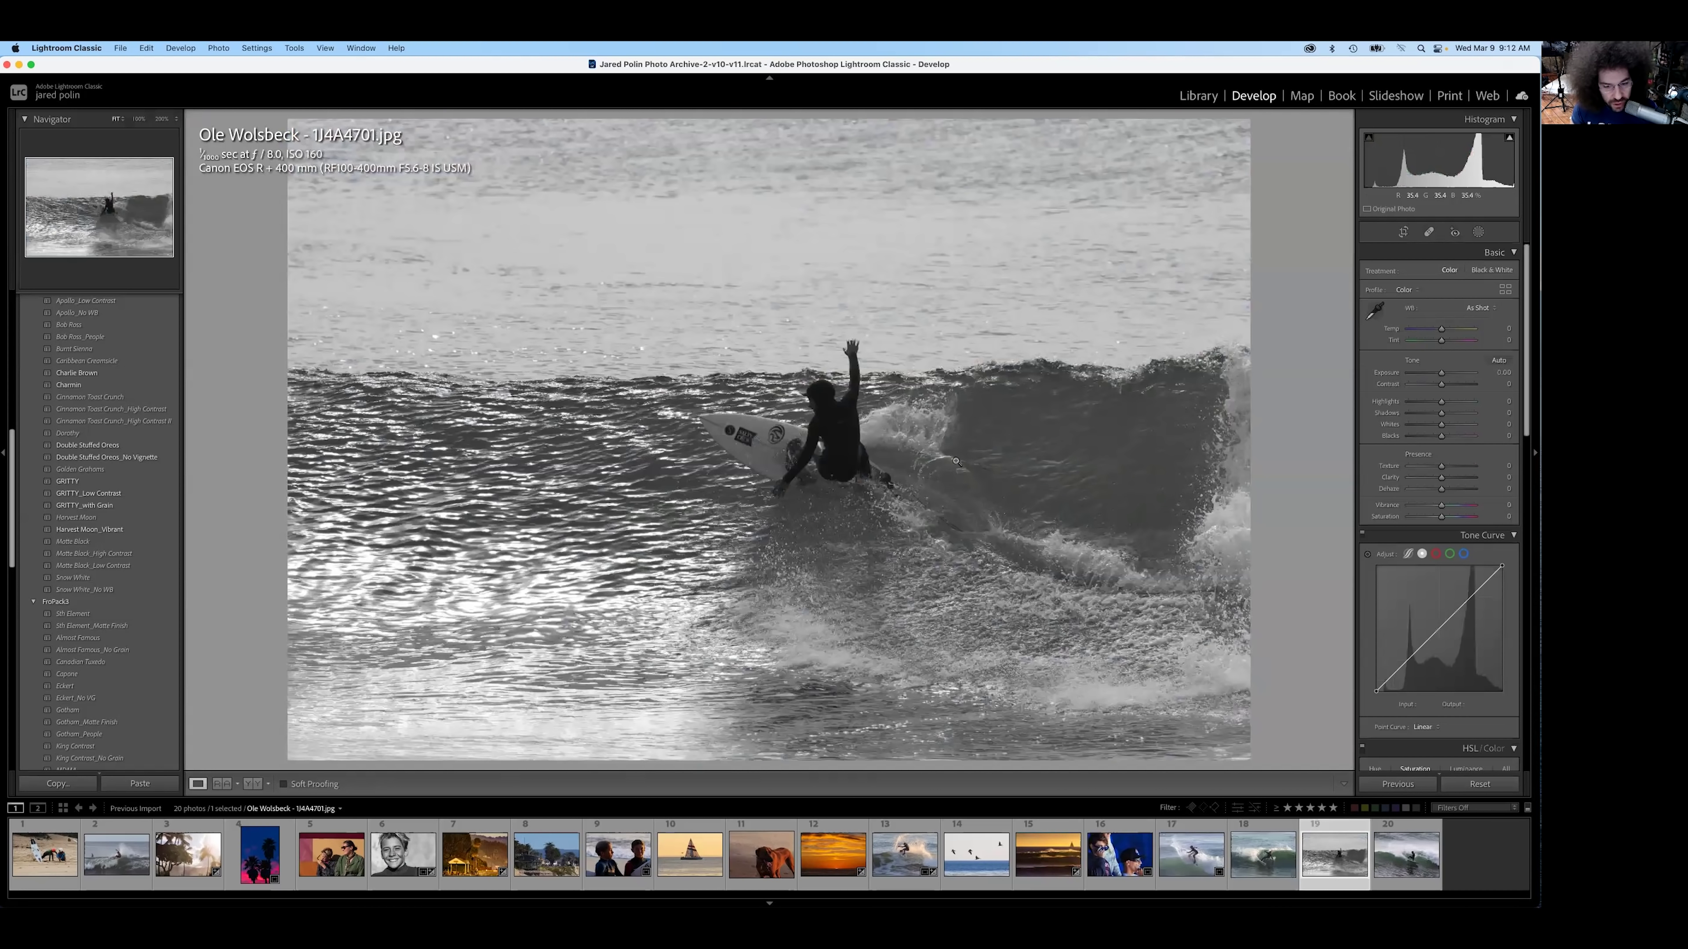
{"action": "key", "text": "Right"}
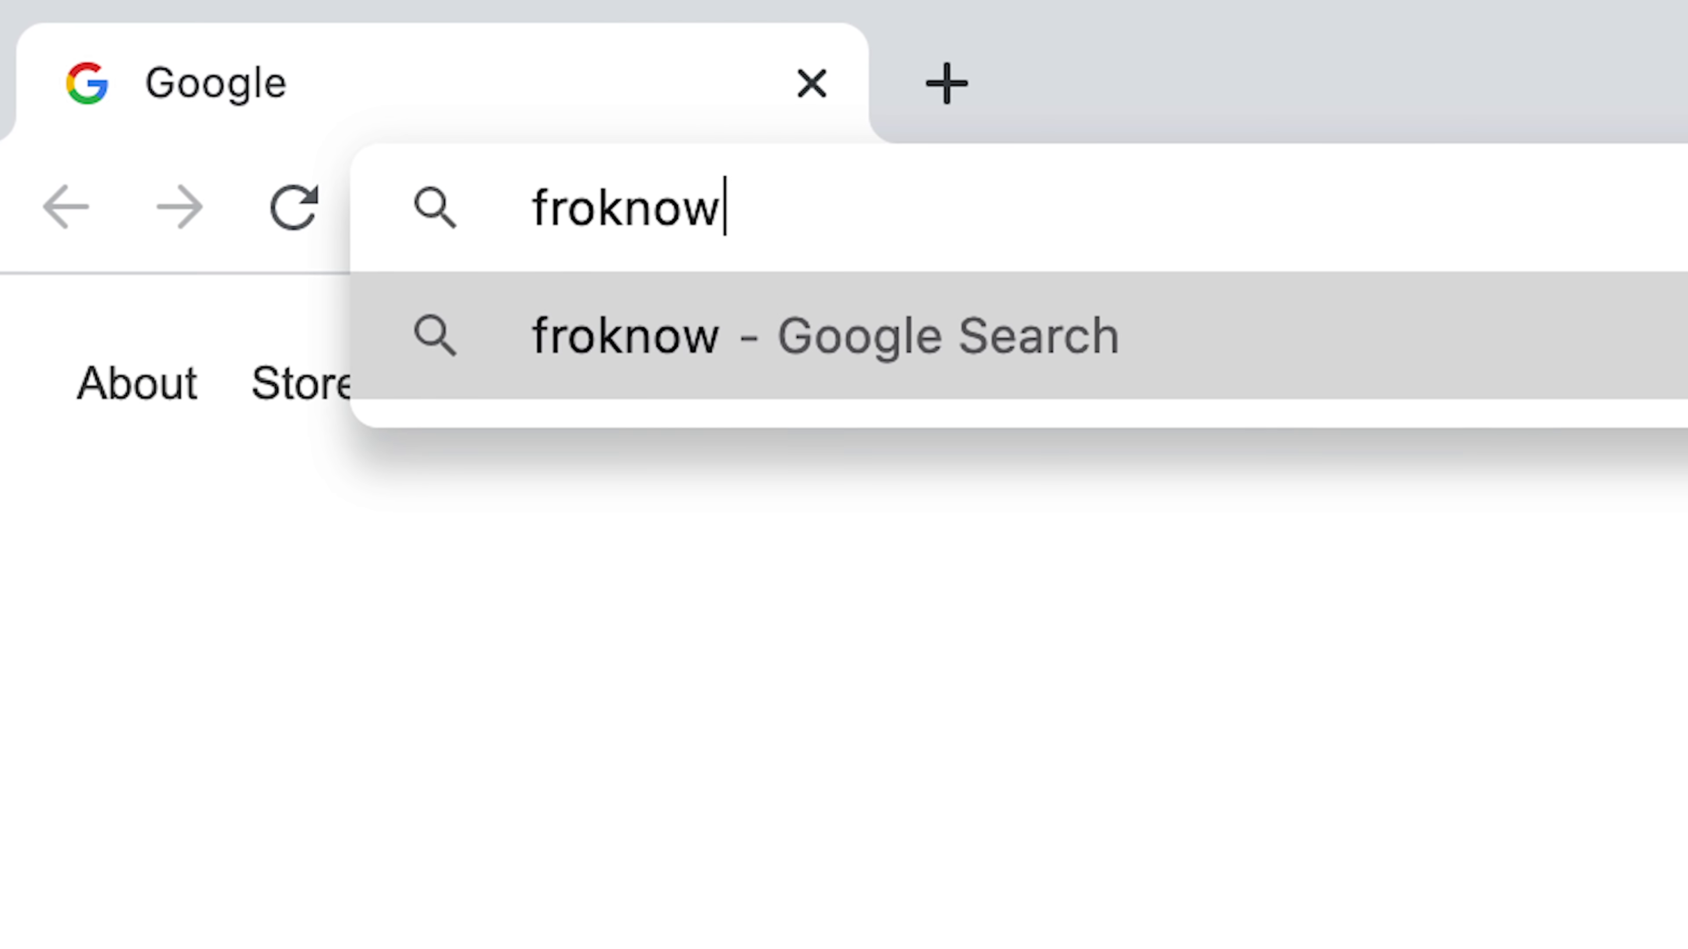
Step: Load froknowsphoto.com/mentorship in Chrome
{"action": "type", "text": "/mentorship"}
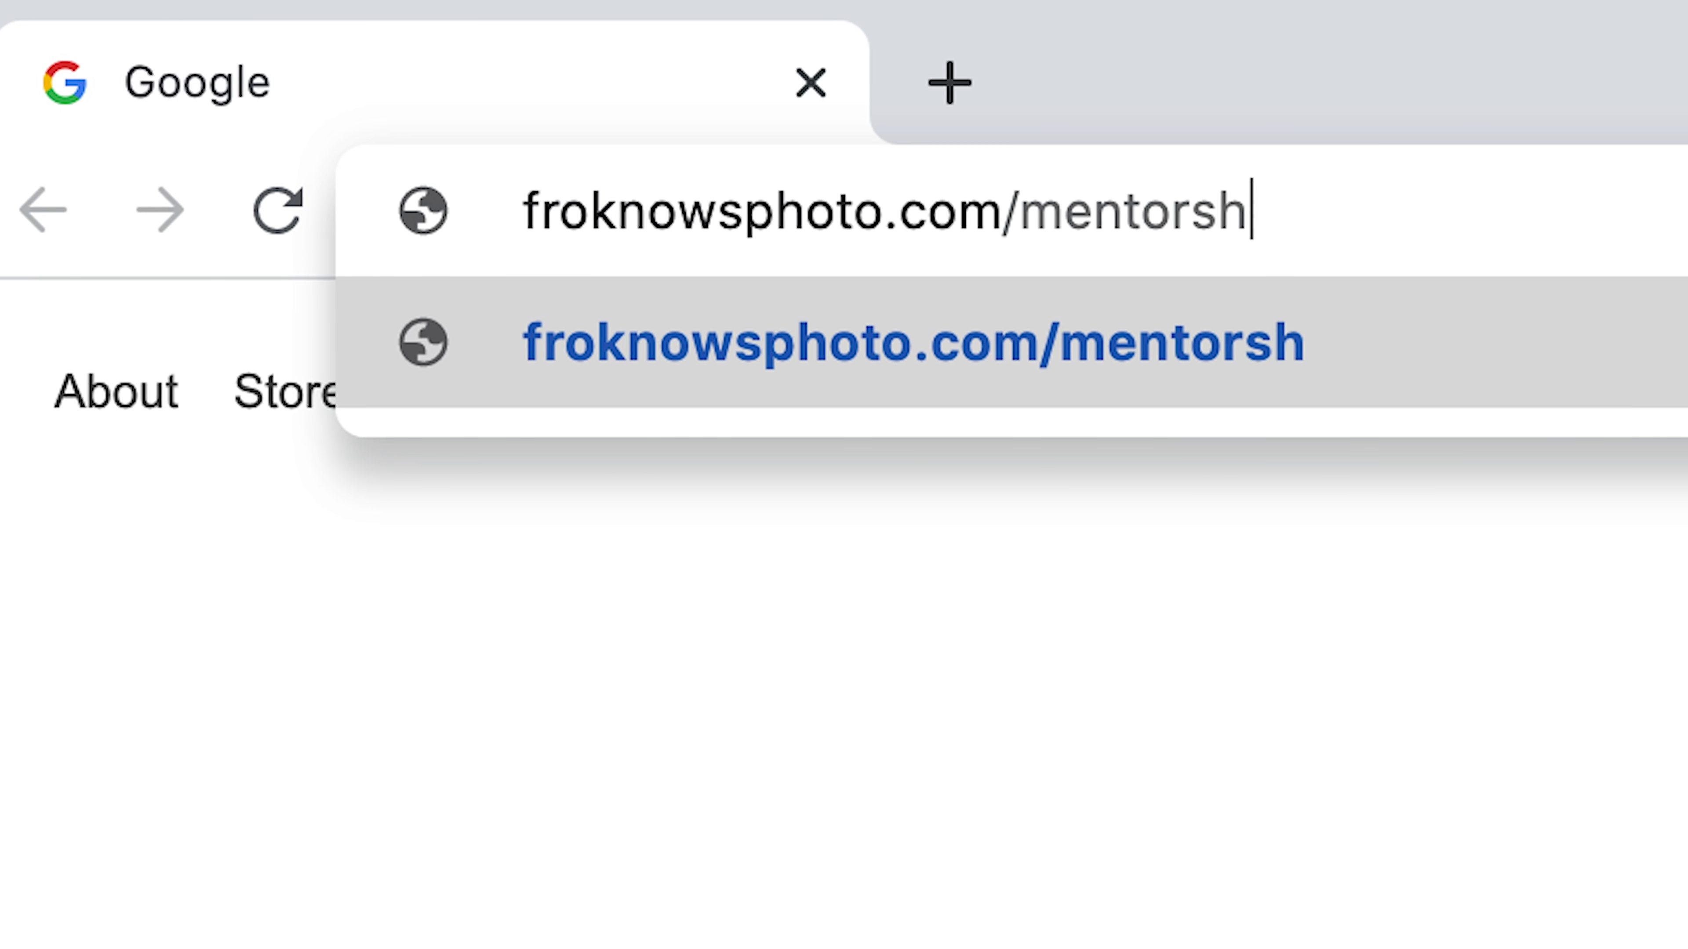
{"action": "key", "text": "Return"}
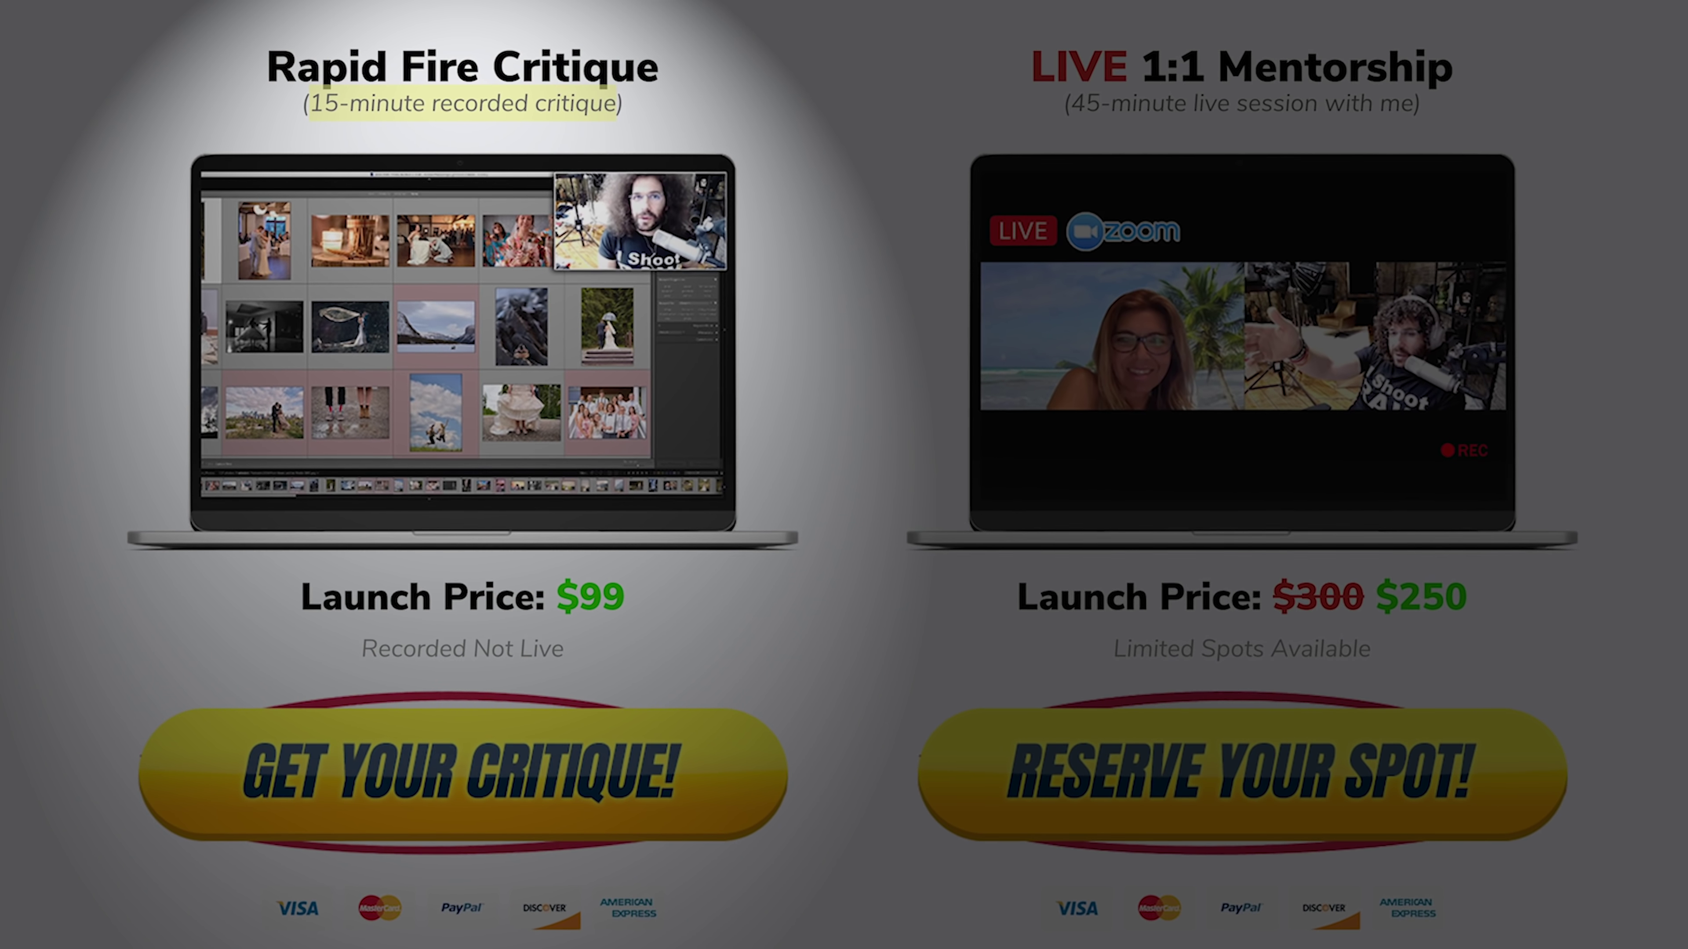